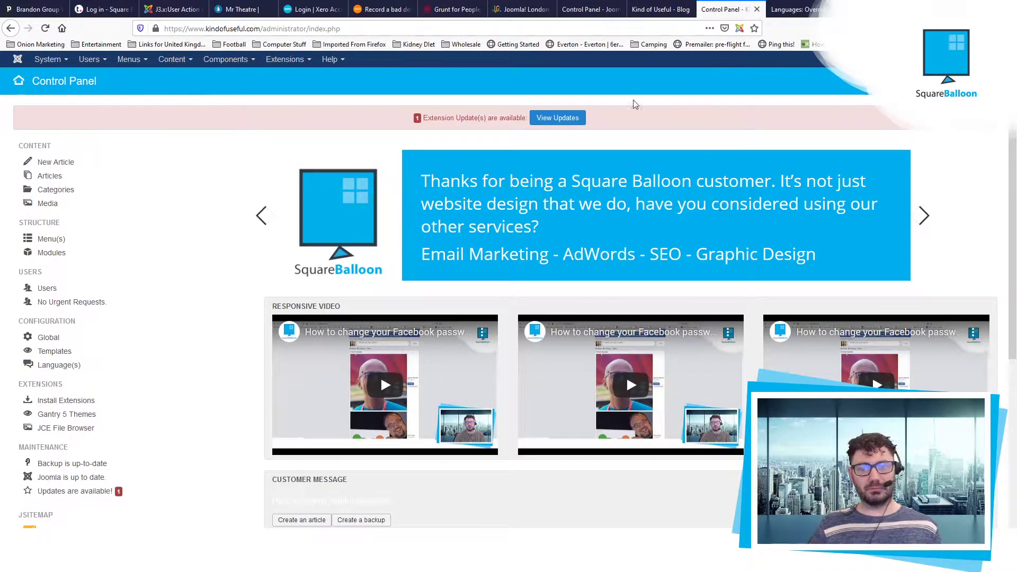
Step: Start a new Administrator-client menu prefilled from the Modern preset
left_click(131, 63)
mouse_move(146, 77)
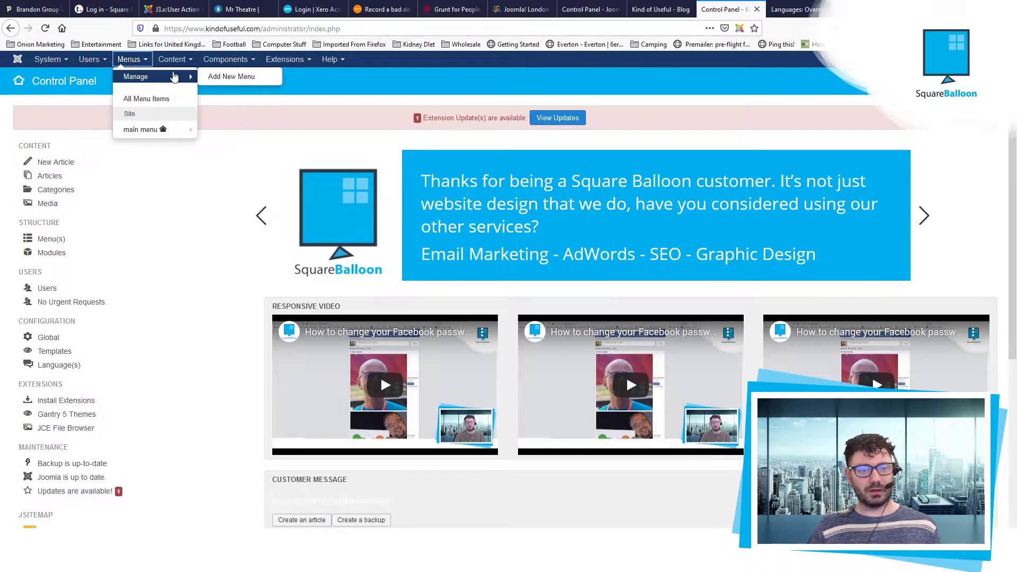
left_click(235, 78)
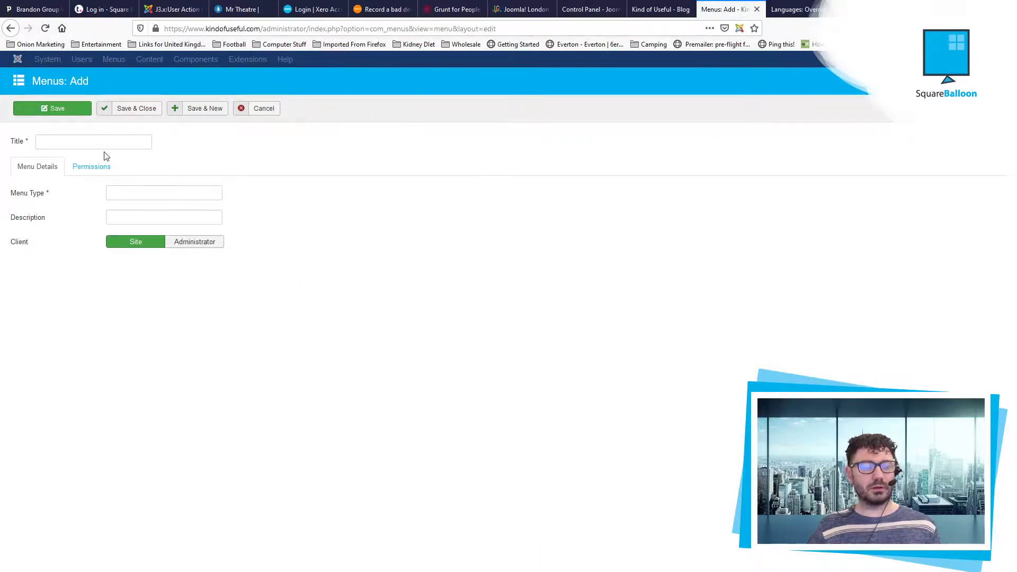
left_click(203, 243)
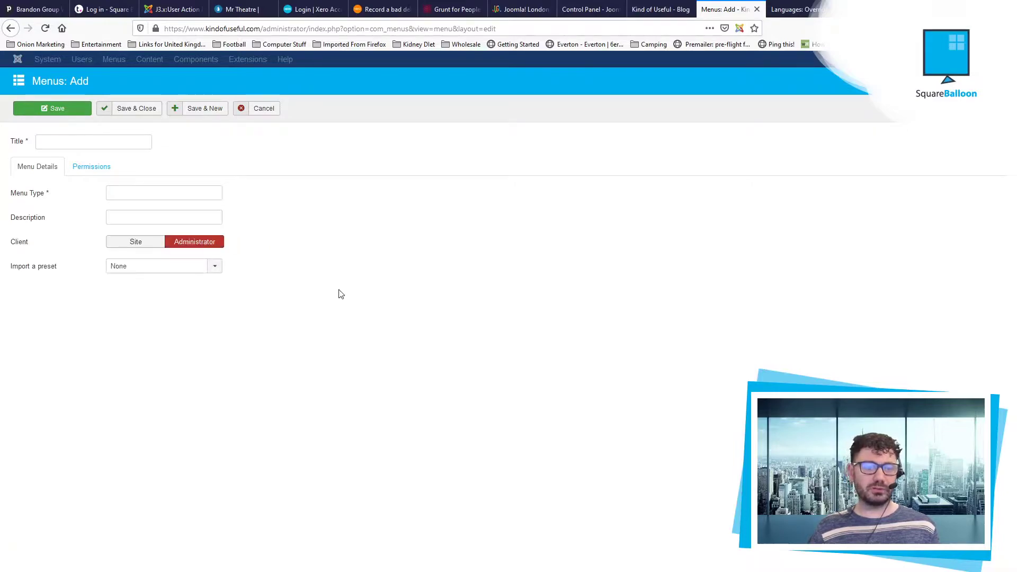
left_click(163, 268)
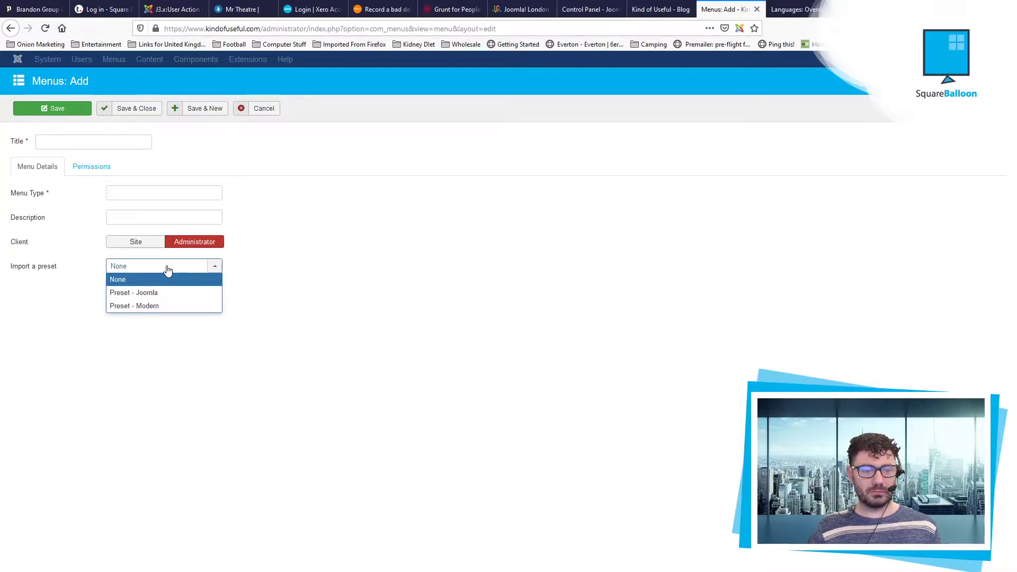
left_click(170, 307)
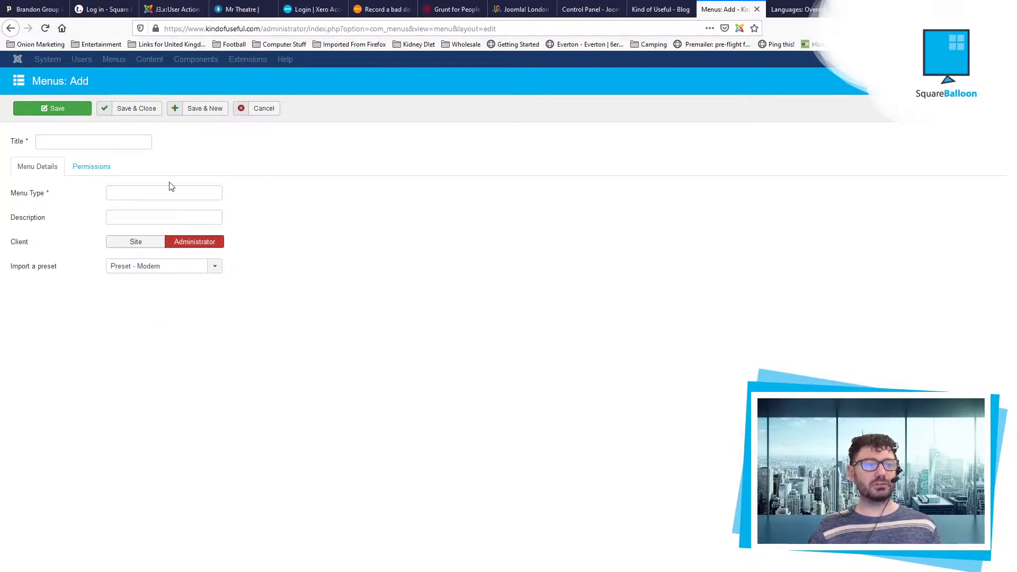
Step: Title the menu 'Admin Menu - Content Creator' with menu type content-creator
left_click(74, 142)
type("A")
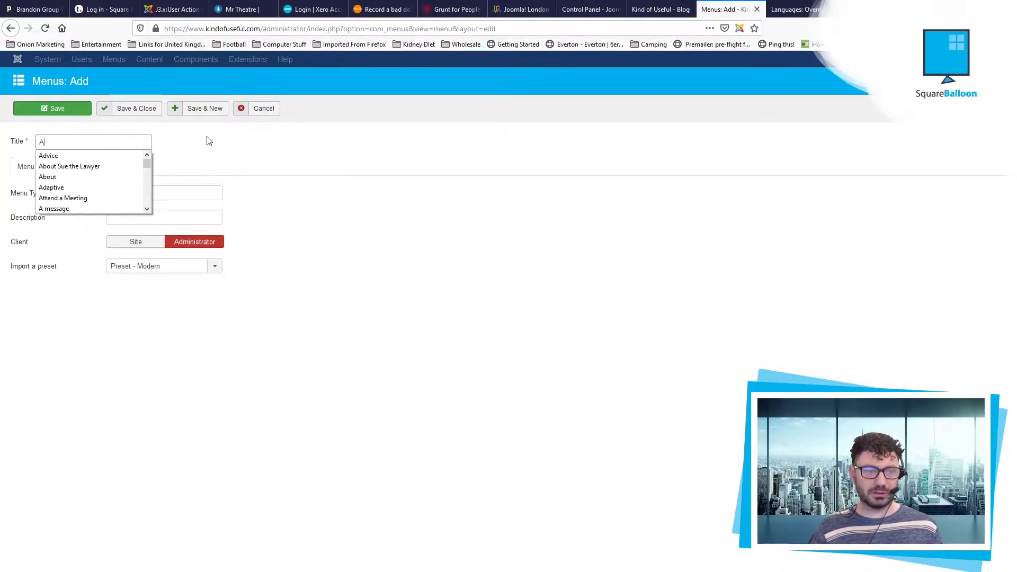
type("dmin Menu - C")
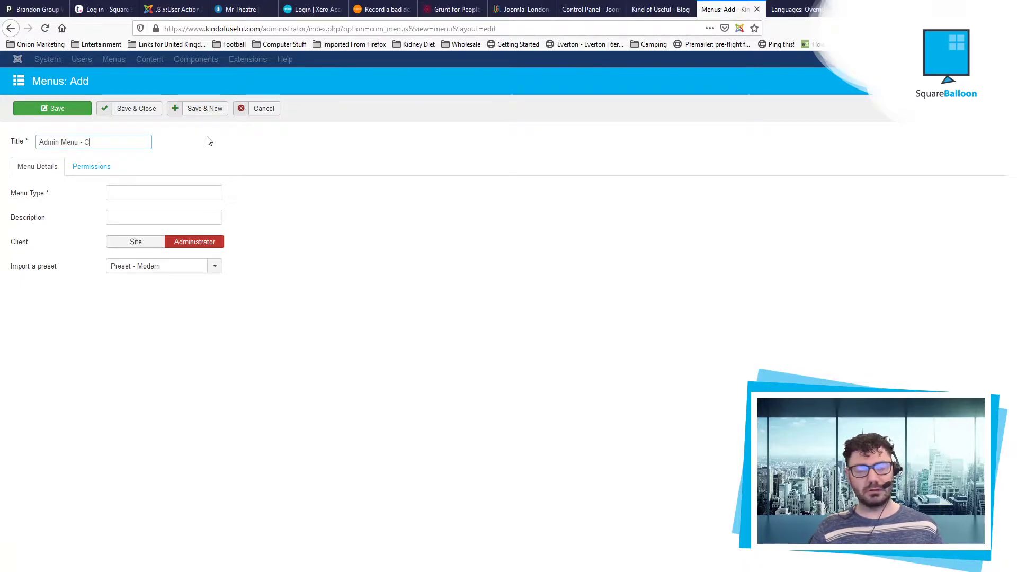
type("ontent Creator")
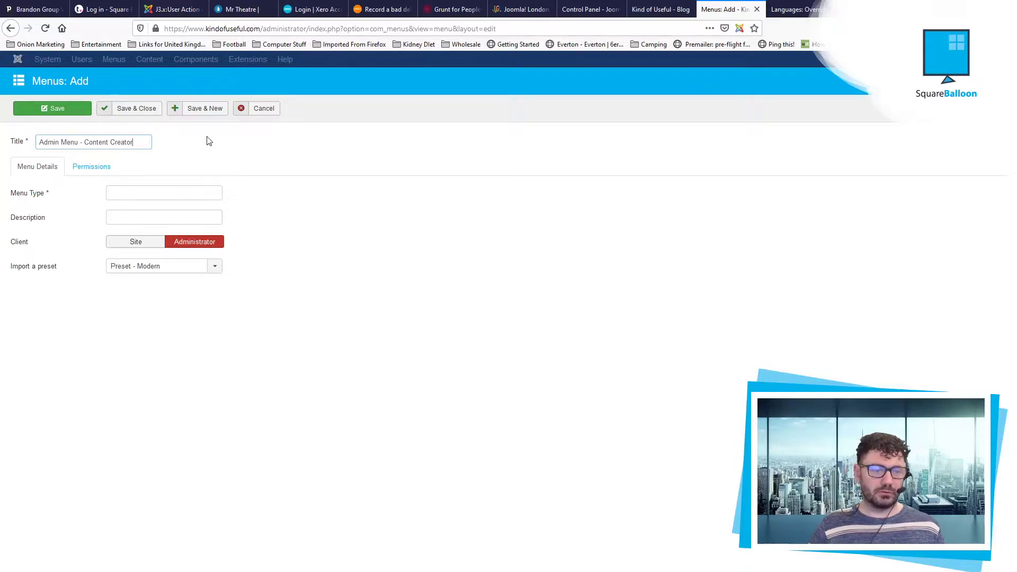
key("ctrl+a")
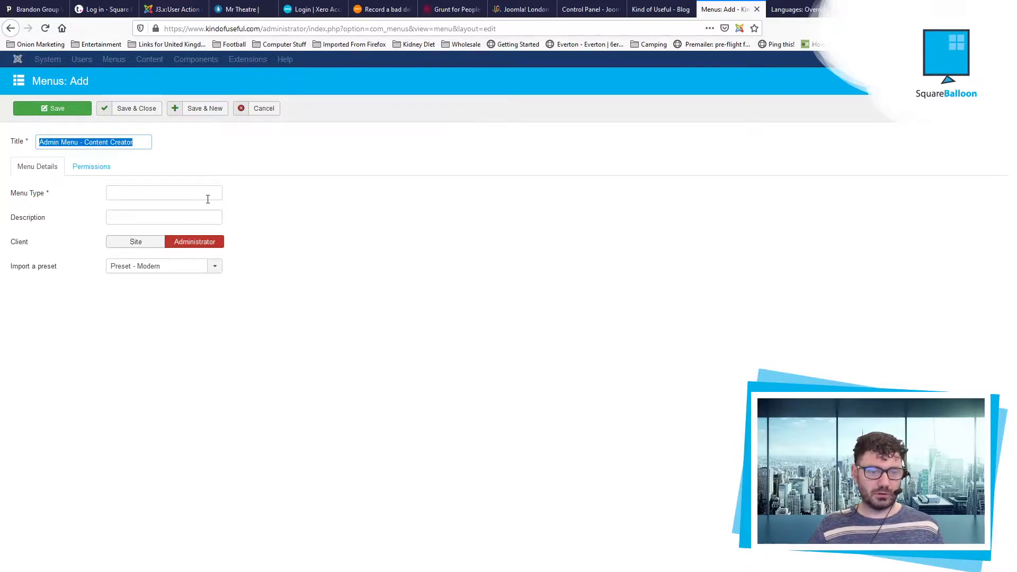
left_click(208, 199)
type("content-")
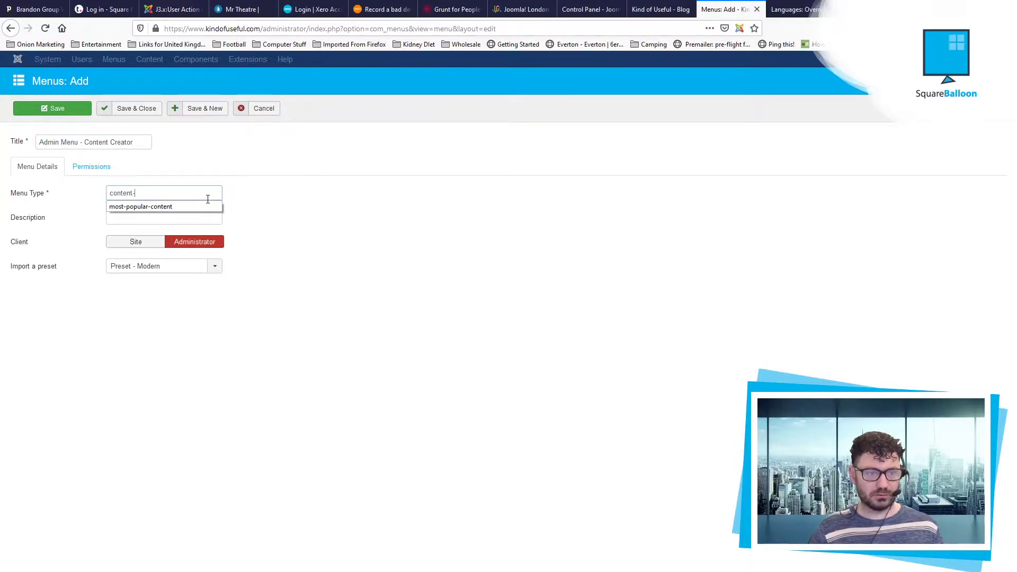
type("creator")
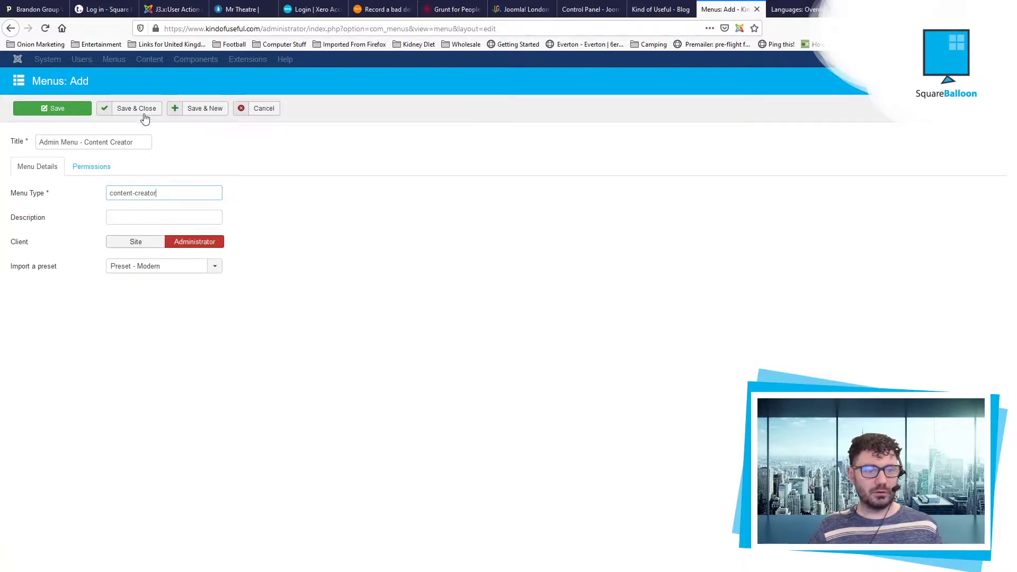
Step: Save the new menu, filter to Administrator menus, and open Admin Menu - Content Creator's items
left_click(141, 109)
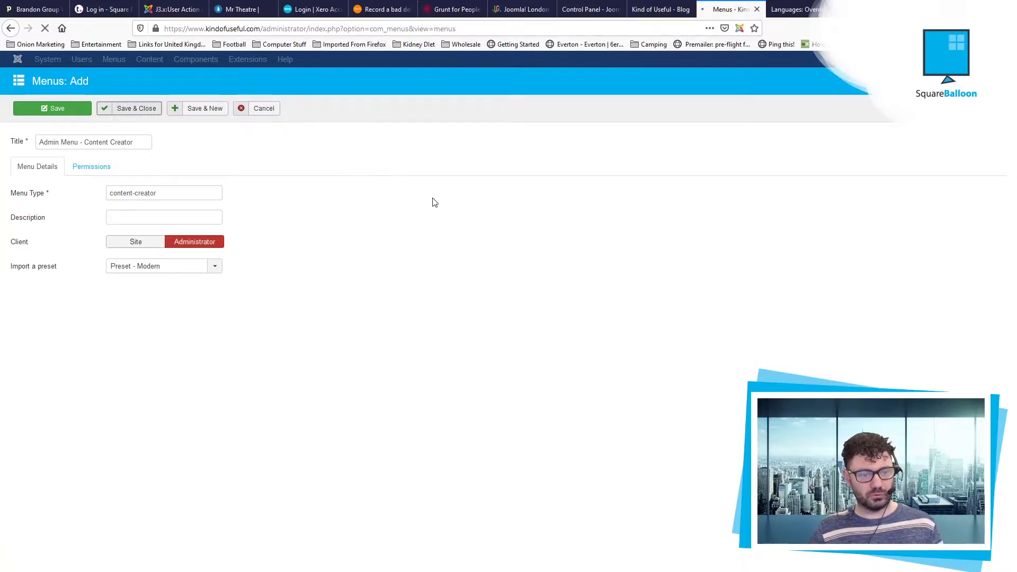
left_click(233, 187)
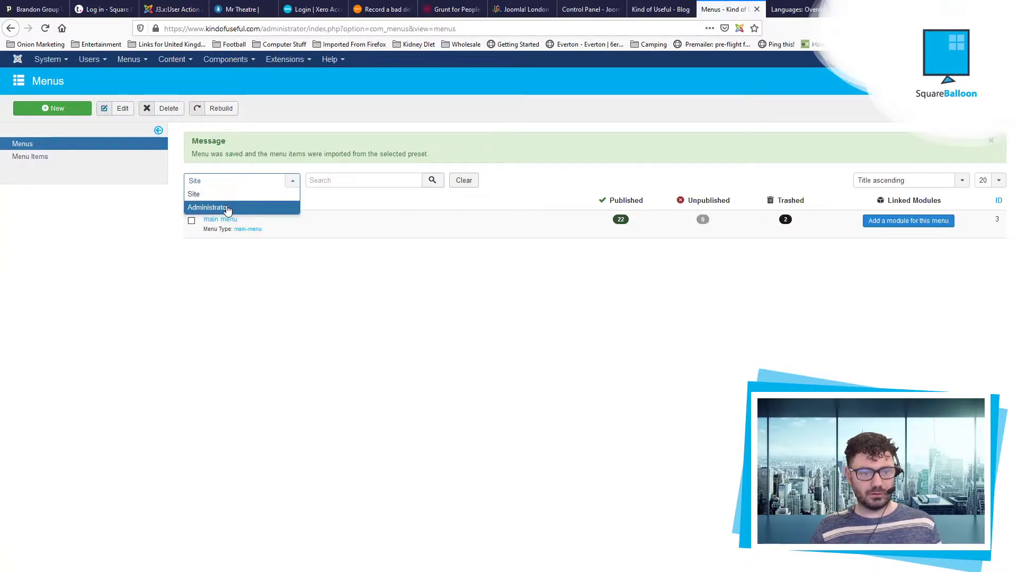
left_click(226, 205)
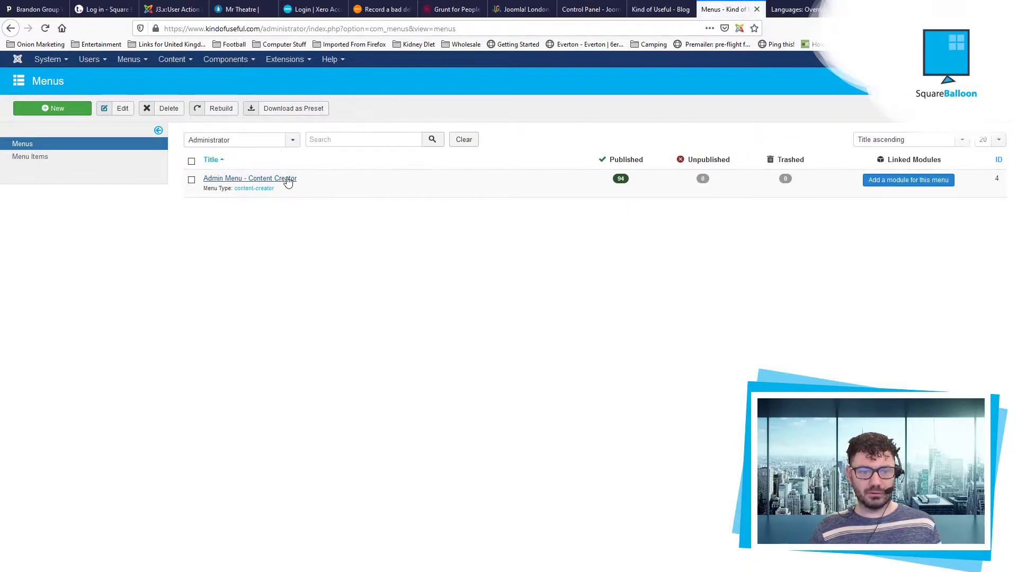
left_click(288, 180)
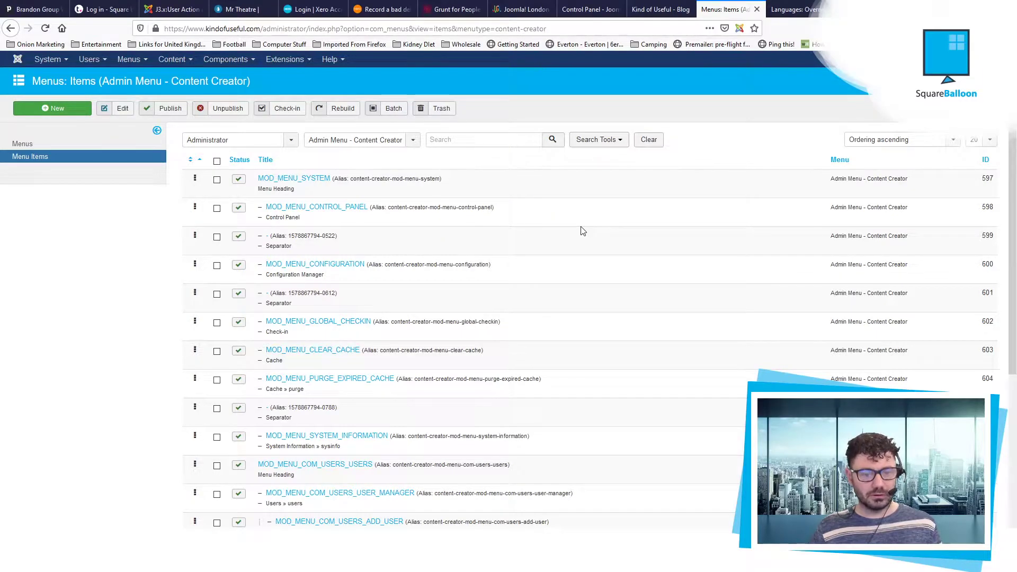
scroll(583, 231, "down", 5)
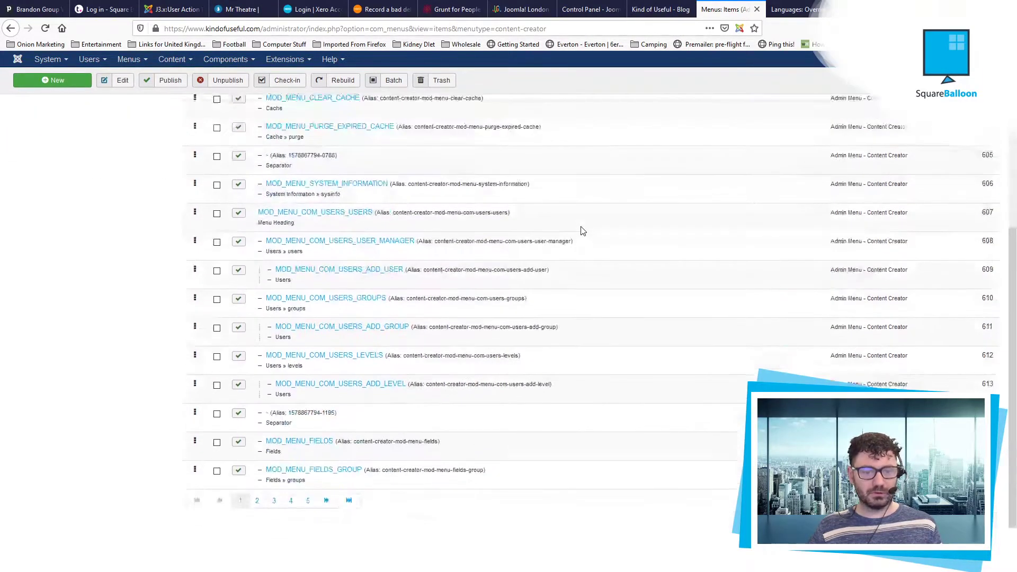
scroll(582, 231, "up", 5)
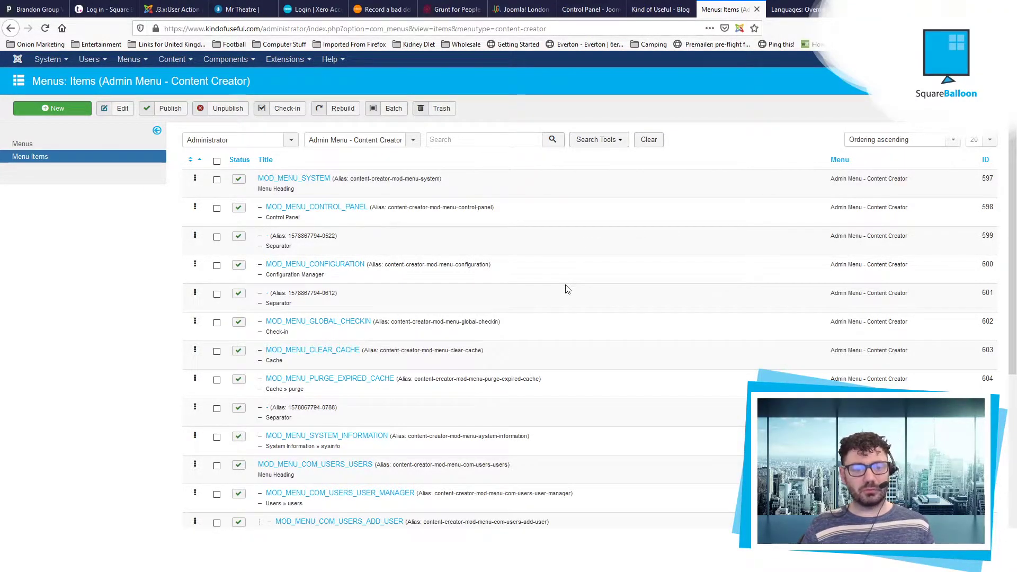
scroll(523, 256, "down", 5)
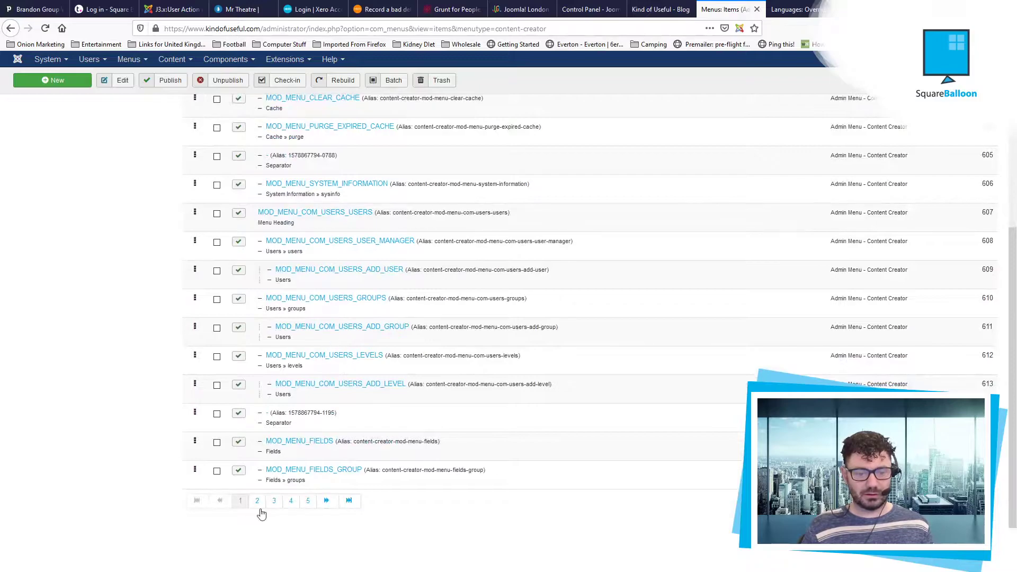
Step: List all 94 items with a 200-item limit, select them all, and trash them
left_click(257, 502)
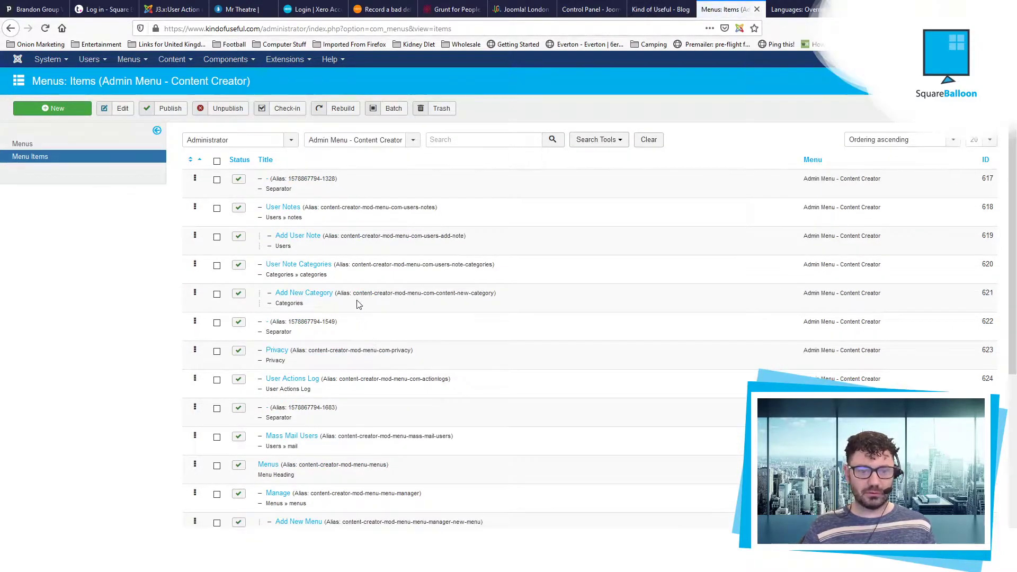
scroll(358, 323, "down", 5)
scroll(329, 406, "up", 5)
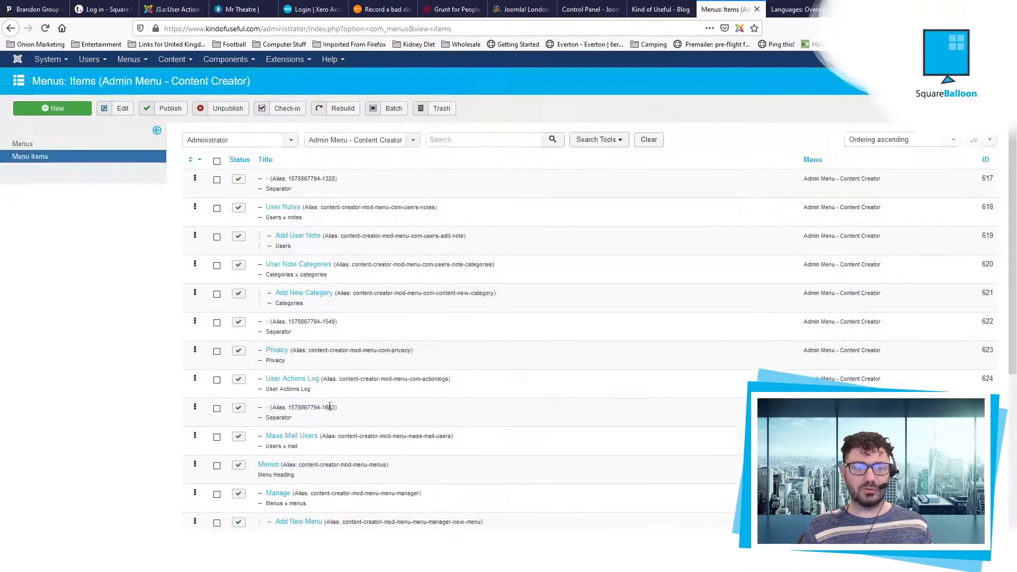
left_click(984, 140)
left_click(975, 276)
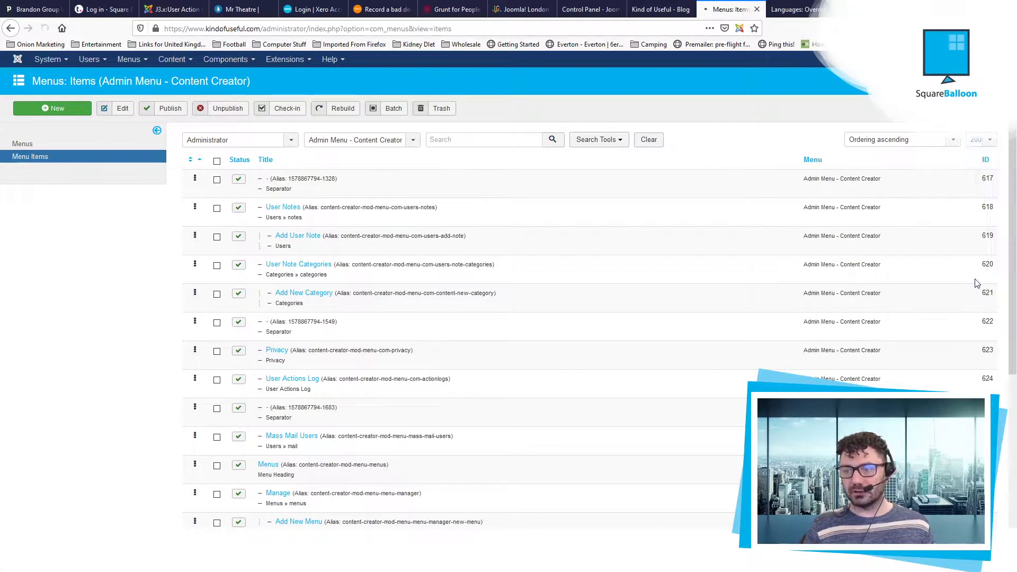
left_click(216, 161)
left_click(432, 112)
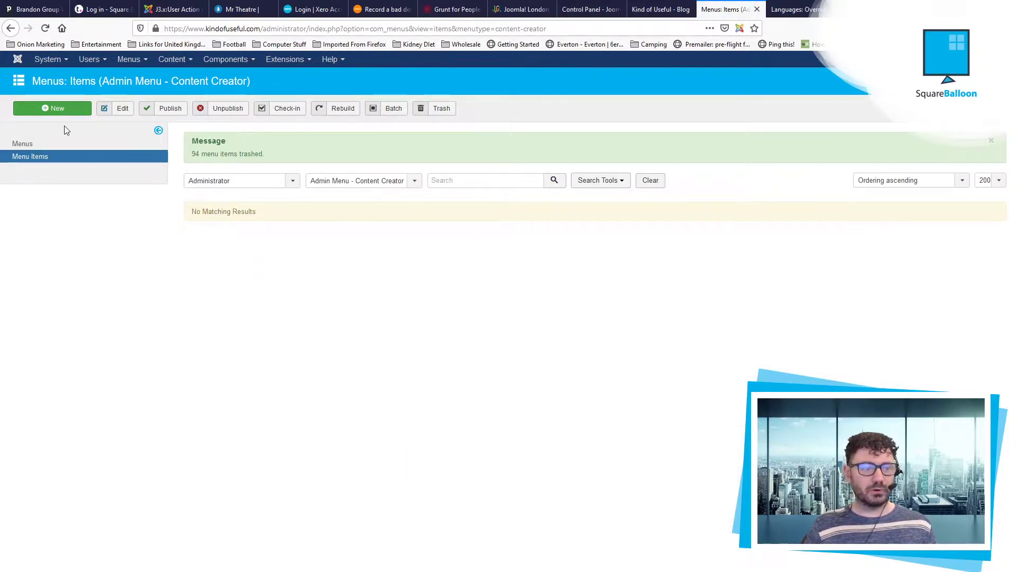
Step: Start a new menu item of type System Links > URL
left_click(71, 112)
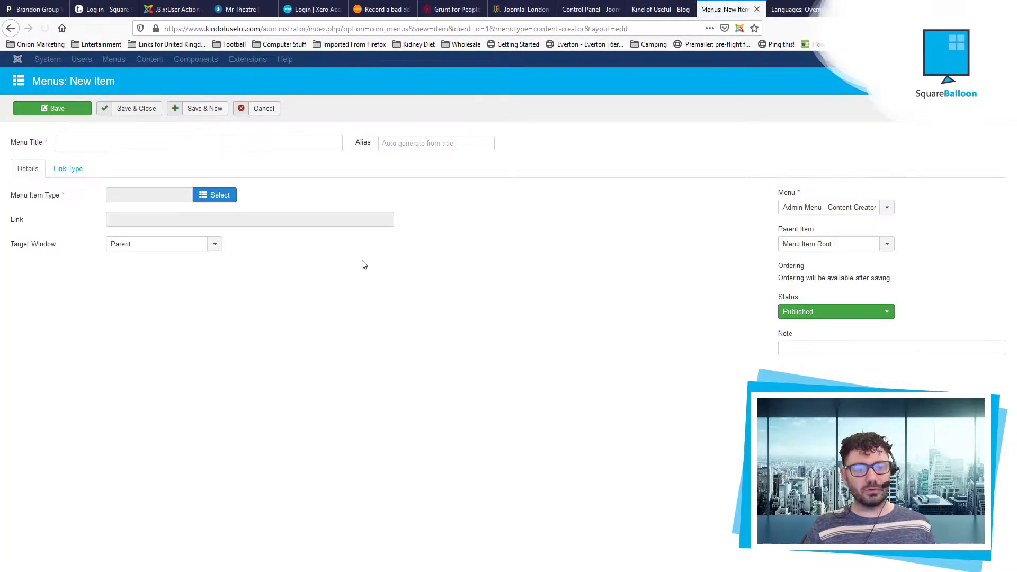
left_click(203, 201)
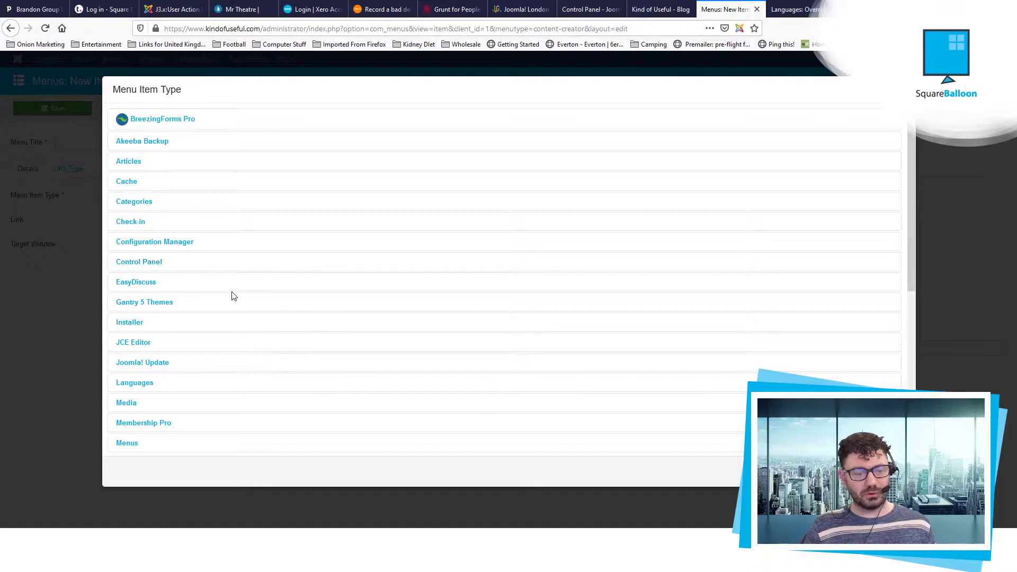
scroll(232, 295, "down", 5)
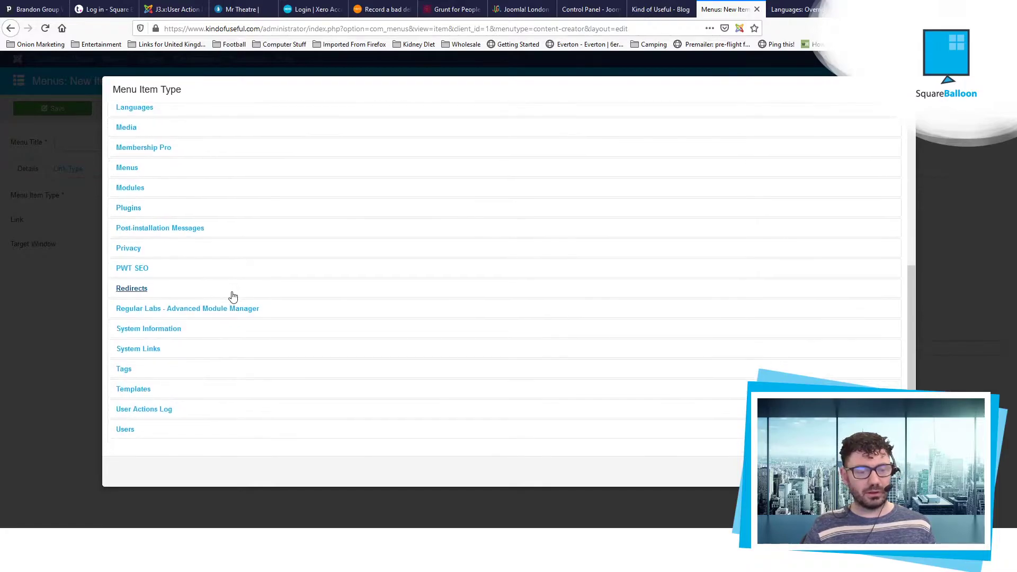
left_click(159, 349)
scroll(159, 398, "down", 2)
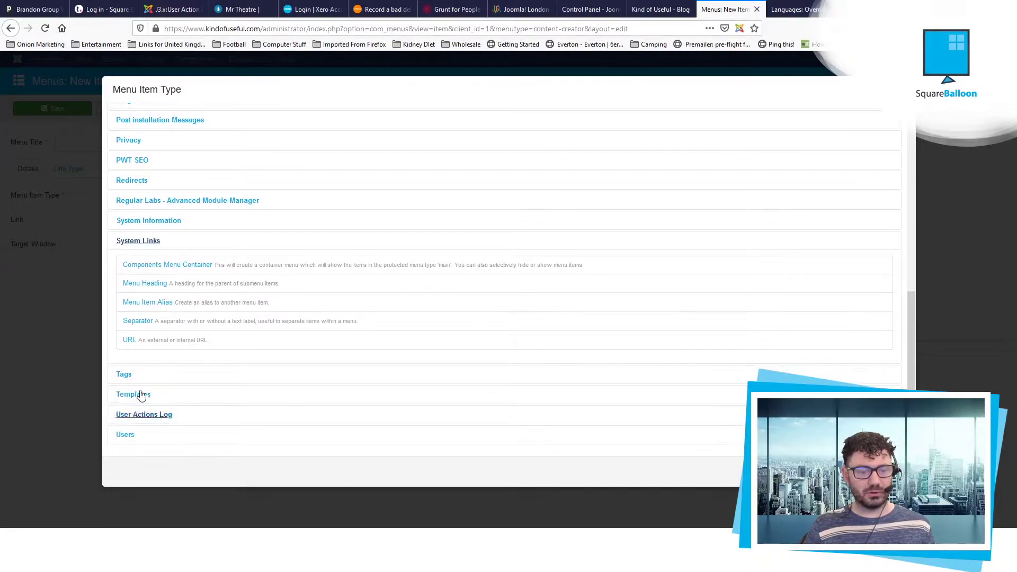
left_click(131, 342)
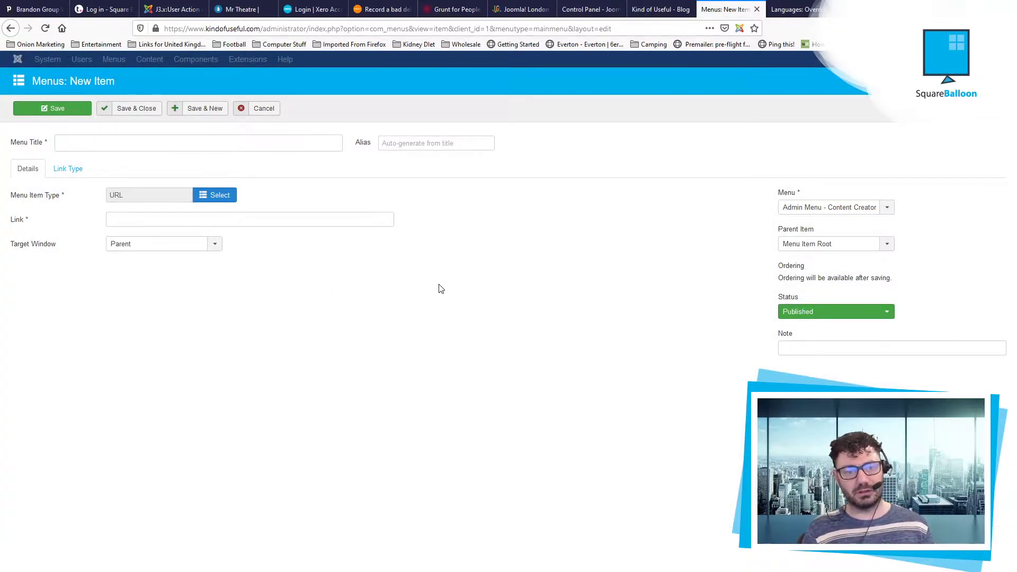
Step: Copy the Backup Now page address from the Backup Site control panel
left_click(794, 9)
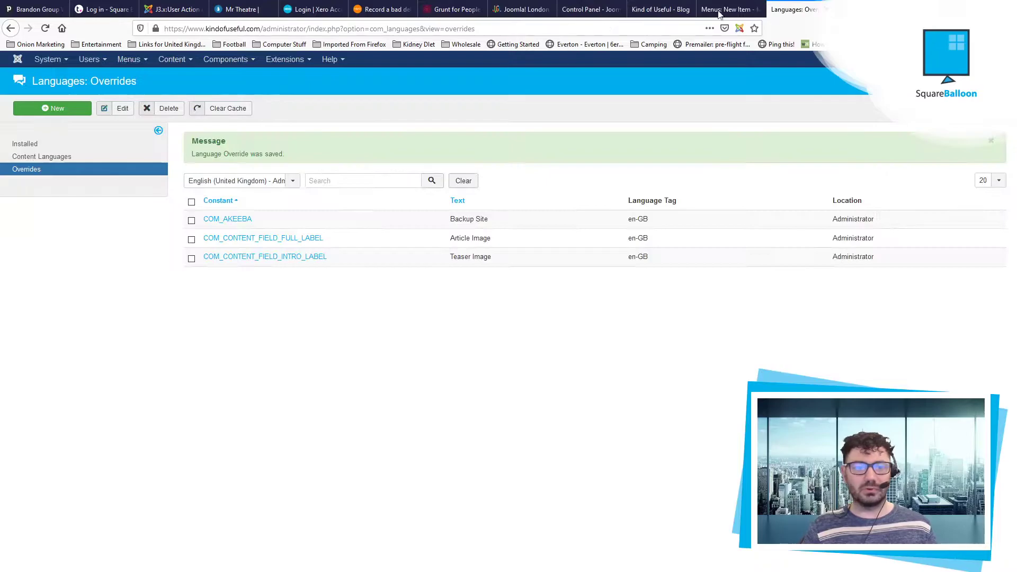
left_click(230, 68)
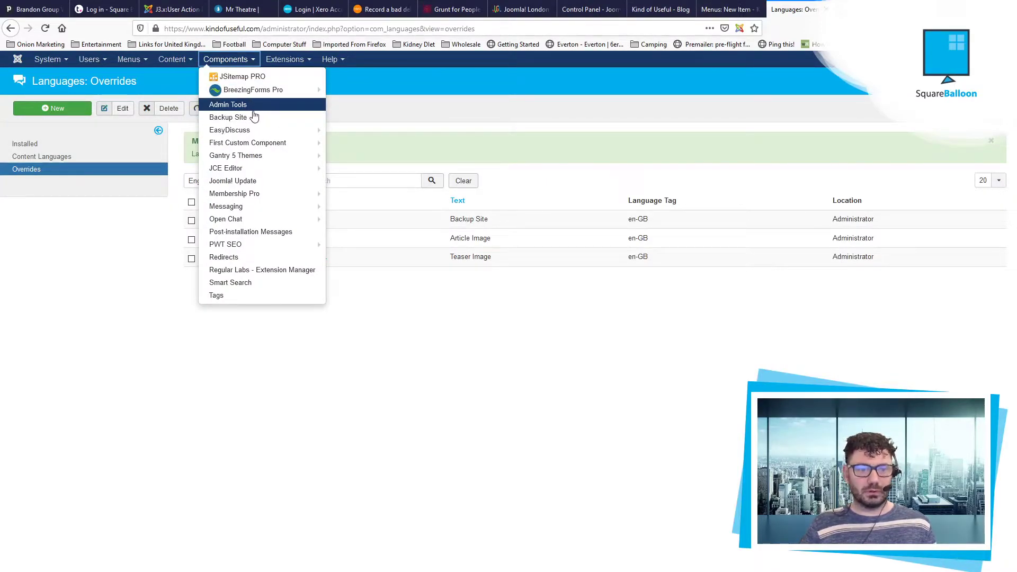
left_click(254, 117)
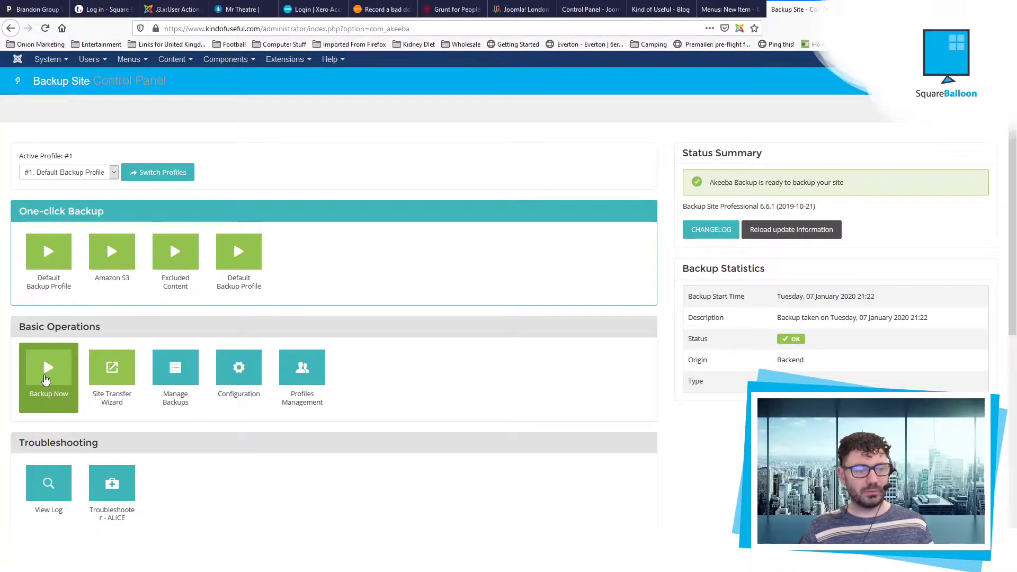
right_click(47, 374)
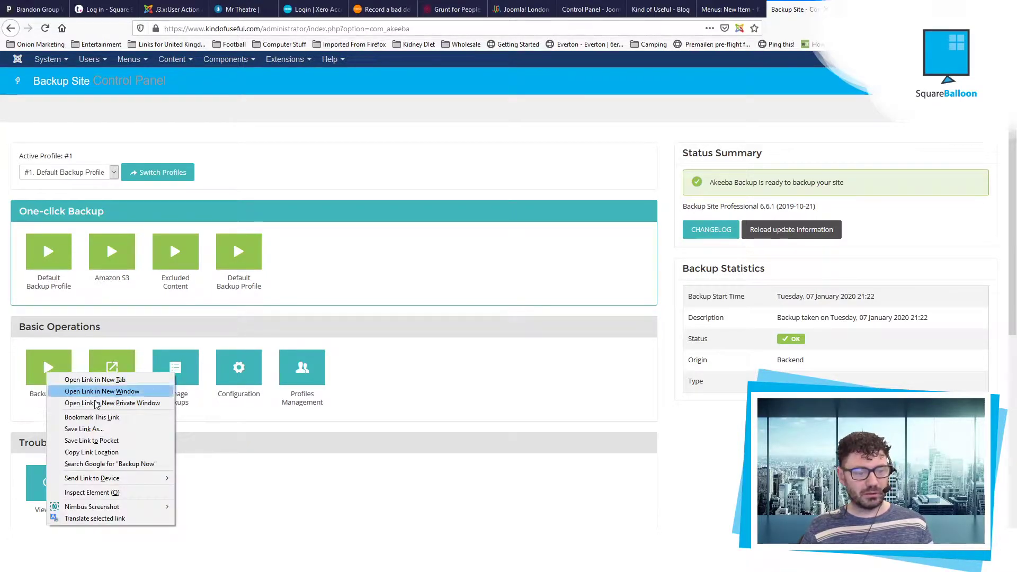
left_click(89, 453)
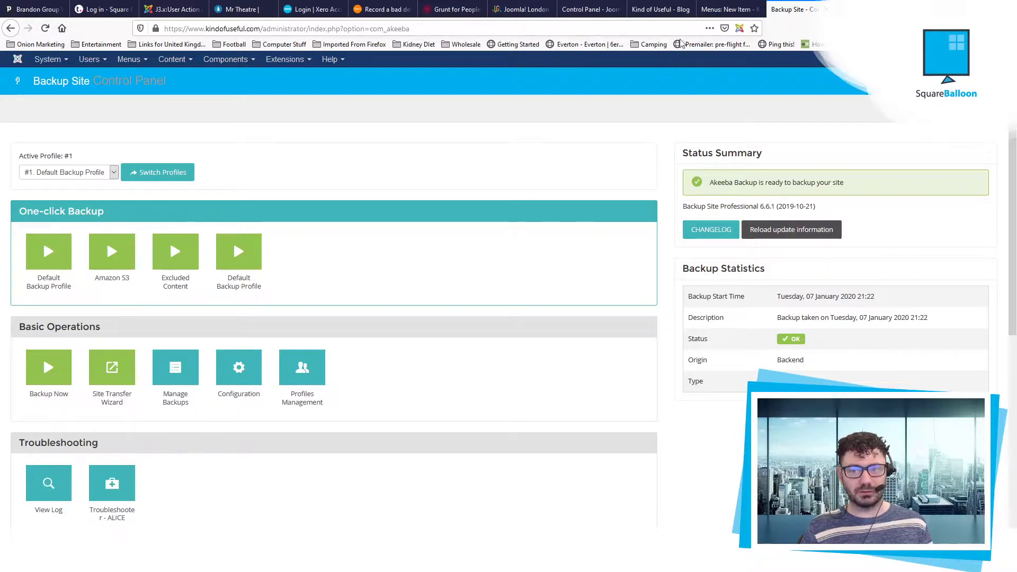
left_click(726, 9)
Step: Paste the backup address as the link, title the item 'Instant Site Backup', and save it
left_click(190, 220)
key("ctrl+v")
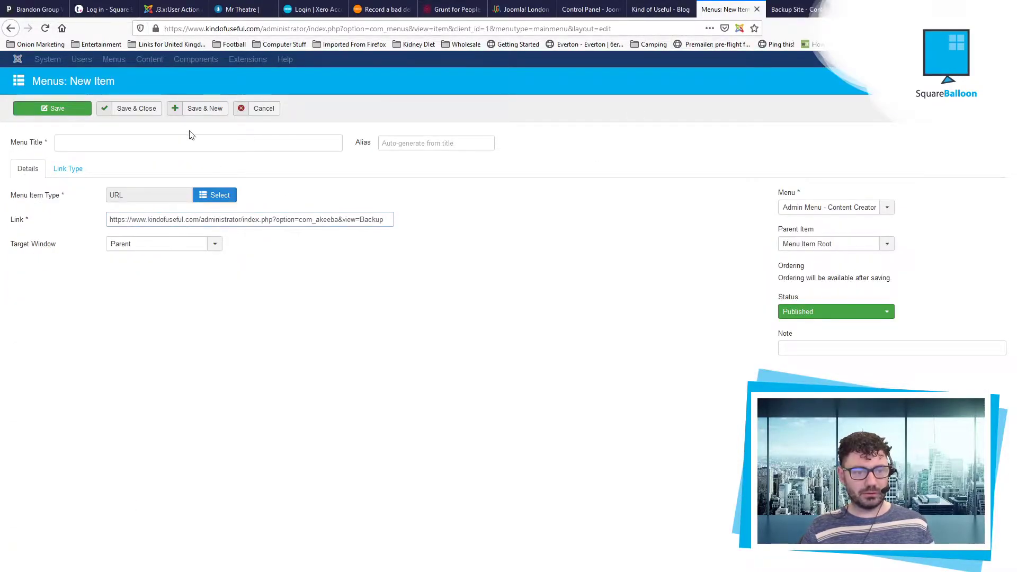
left_click(188, 144)
type("Site Backup")
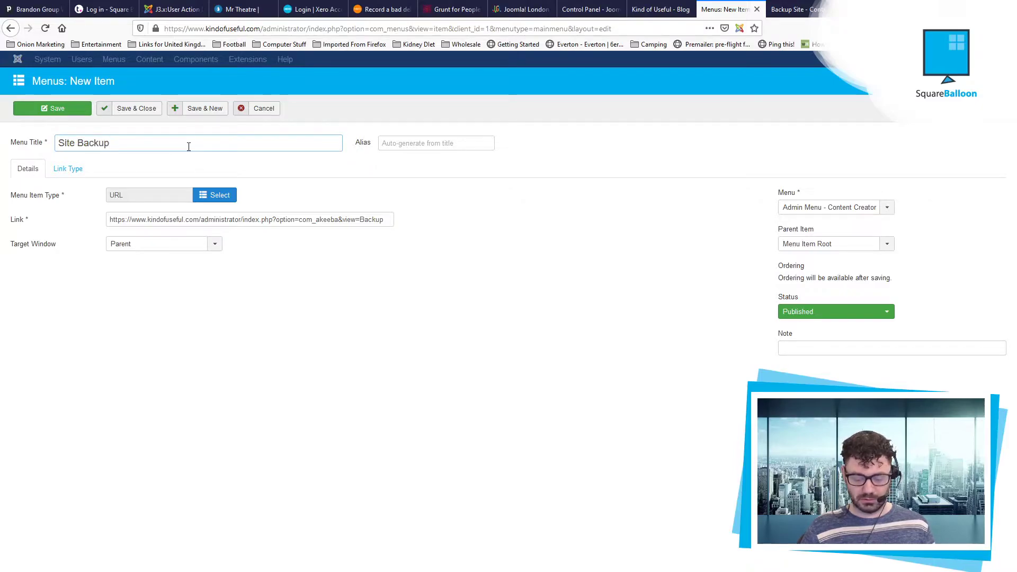
key("Home")
type("Instant")
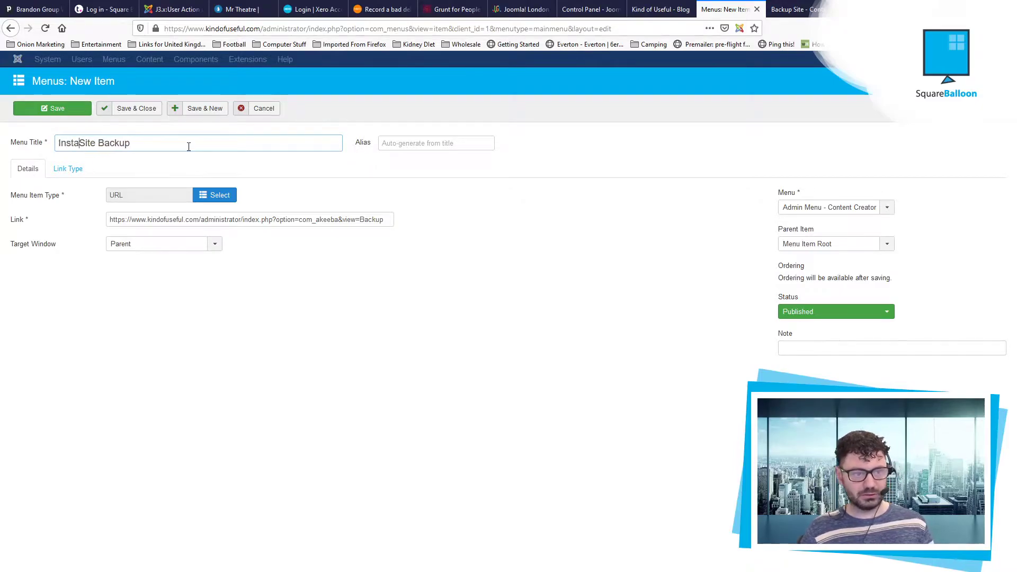
left_click(154, 108)
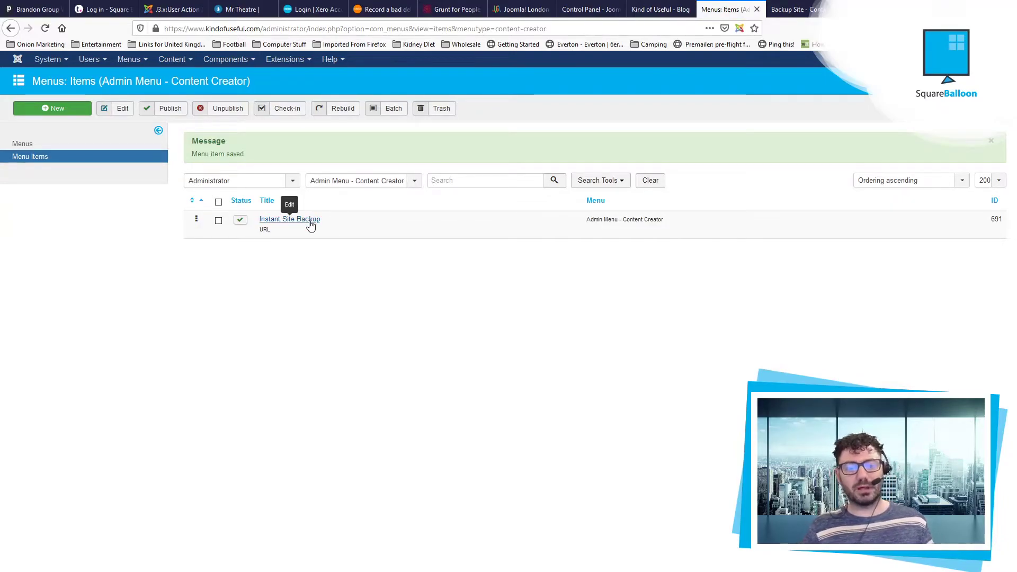
left_click(795, 9)
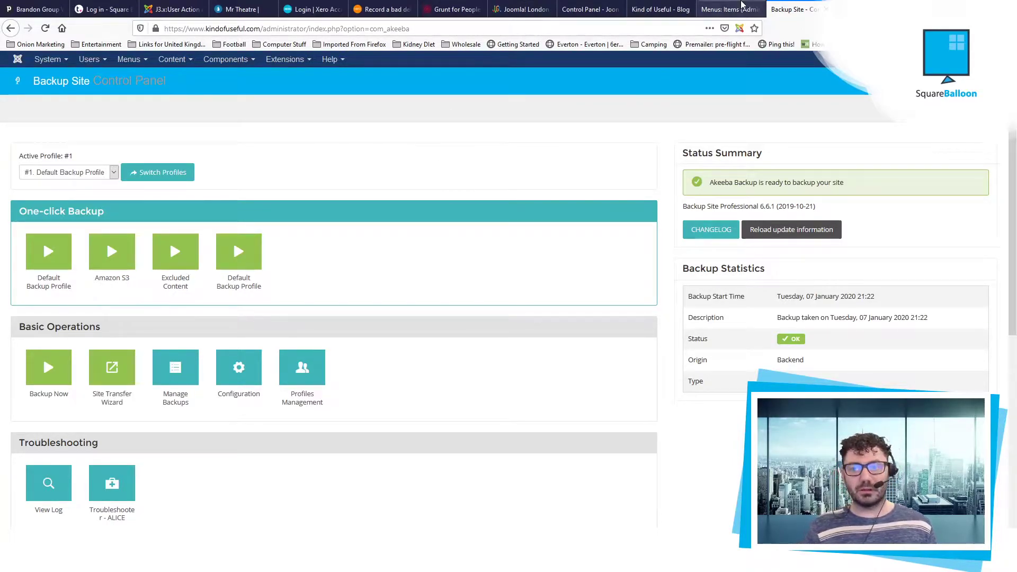
Step: Add a 'Create Content' item of type Articles > Create an Article using Save & New
left_click(731, 9)
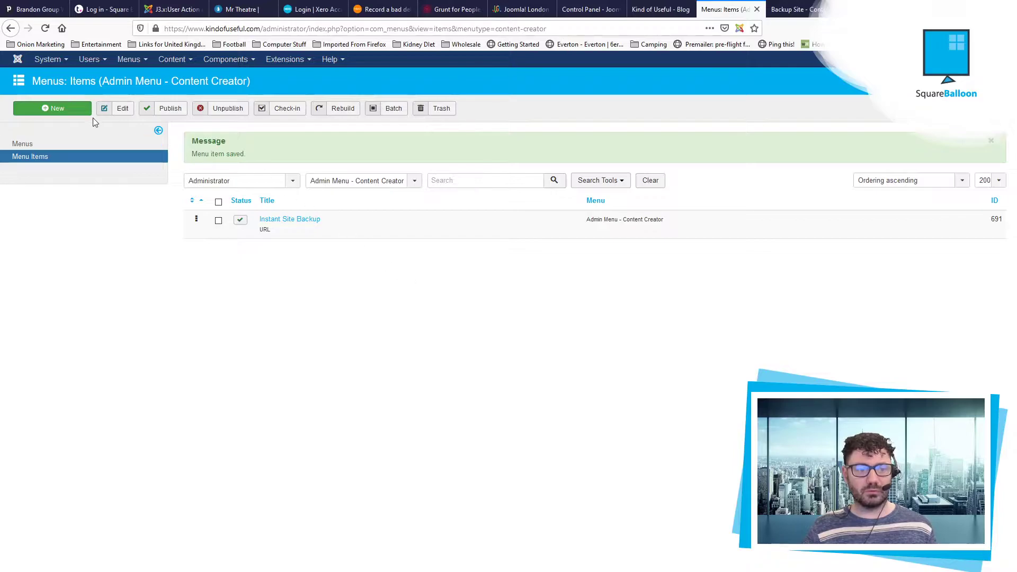
left_click(82, 108)
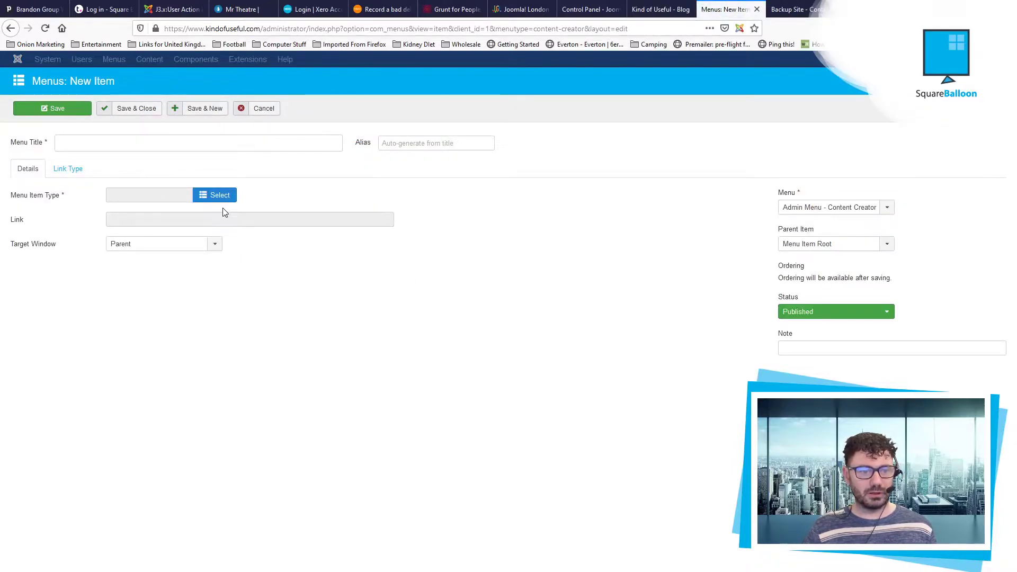
left_click(214, 199)
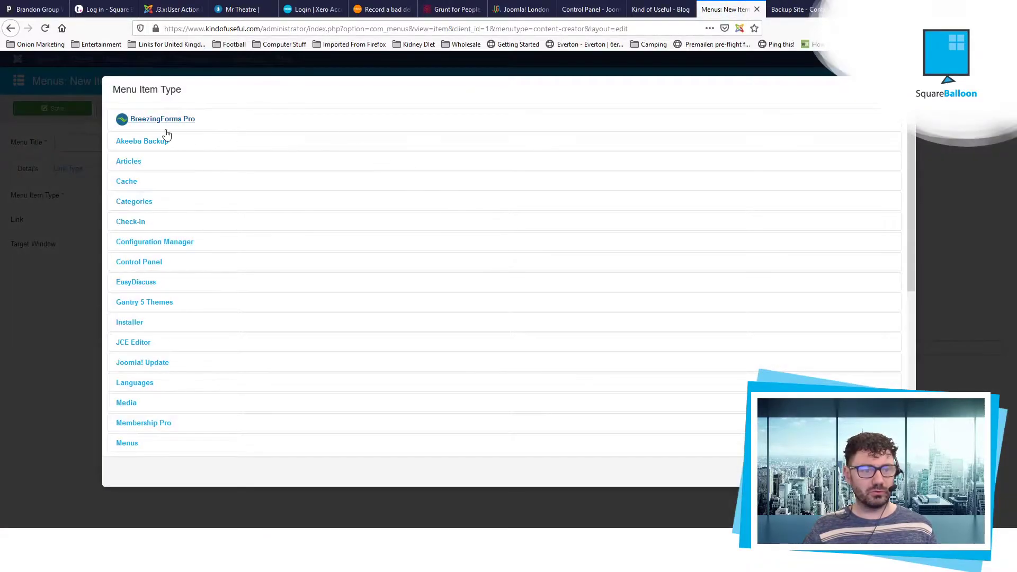
left_click(122, 161)
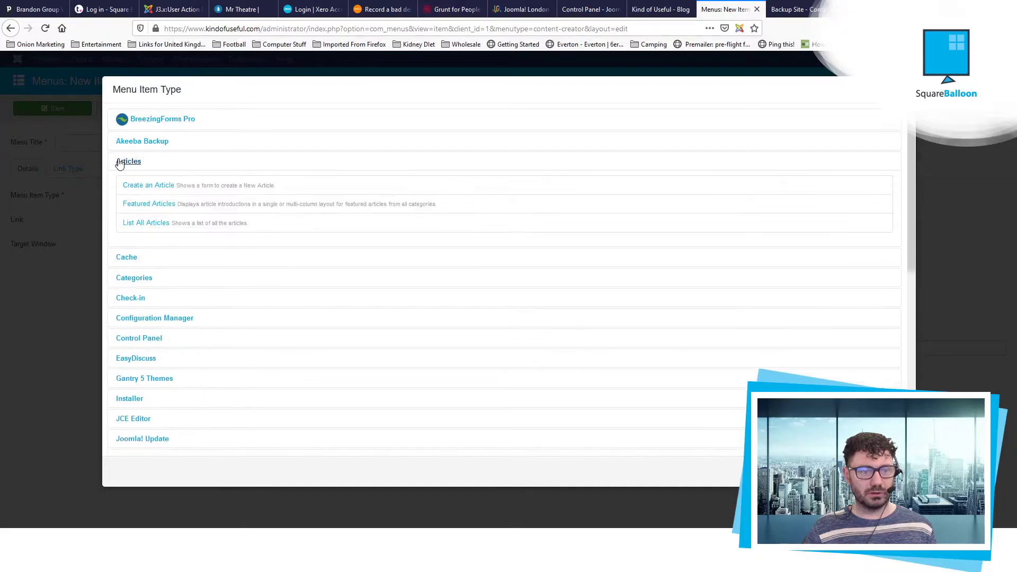
left_click(161, 186)
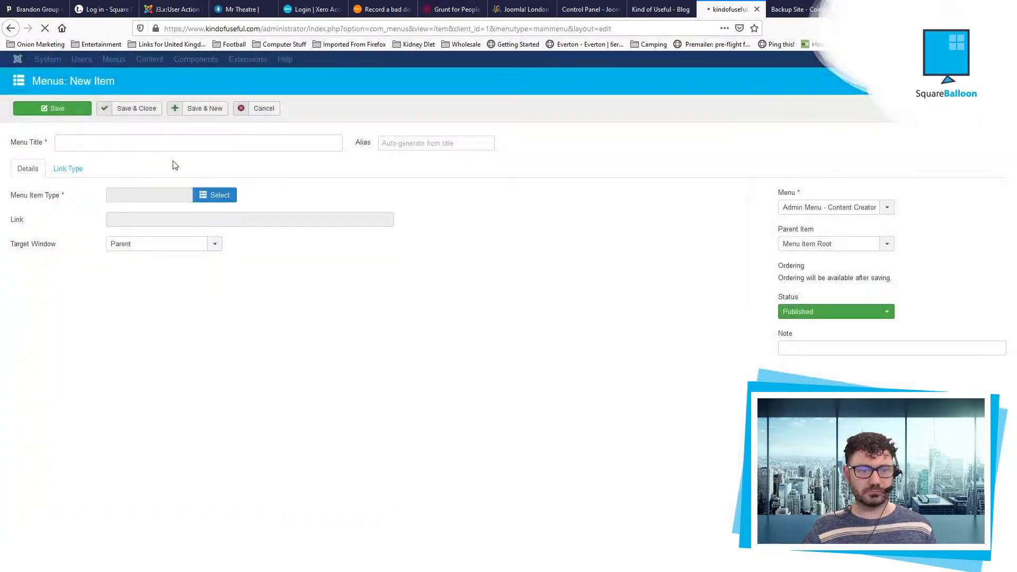
left_click(138, 139)
type("Create Content")
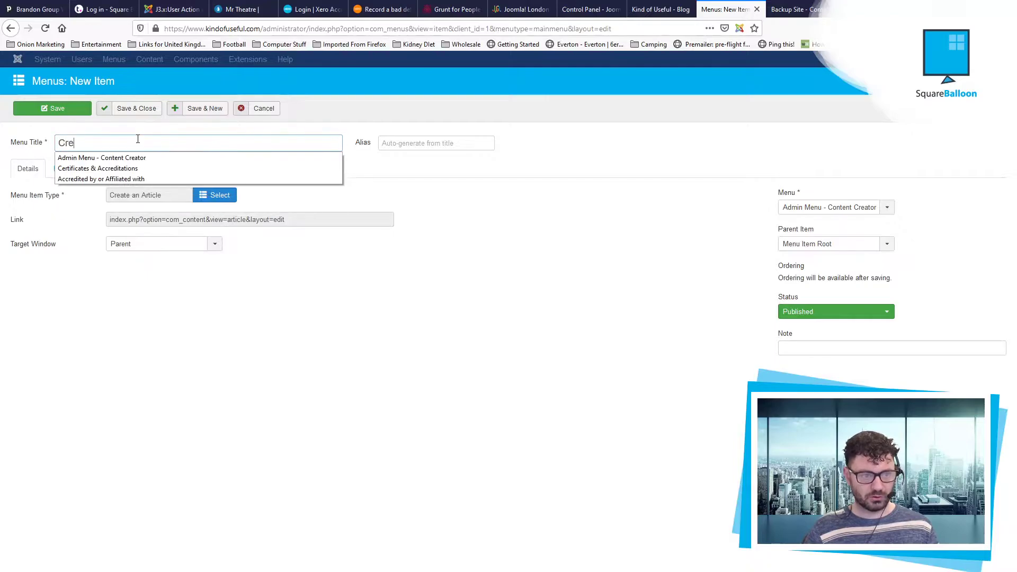
left_click(210, 111)
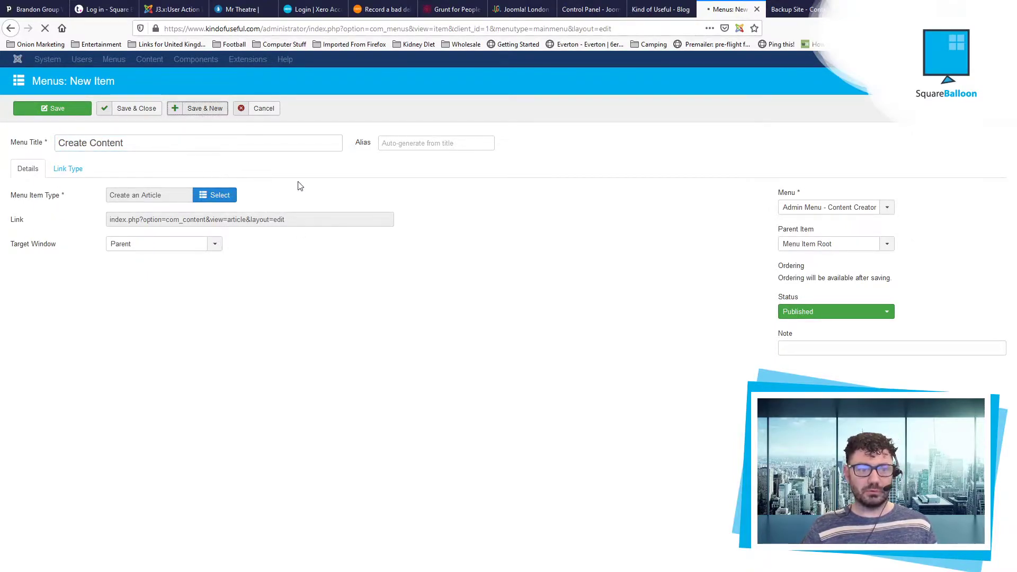
Step: Add a 'View Content' item of type List All Articles, leaving the category unset, and save
left_click(215, 233)
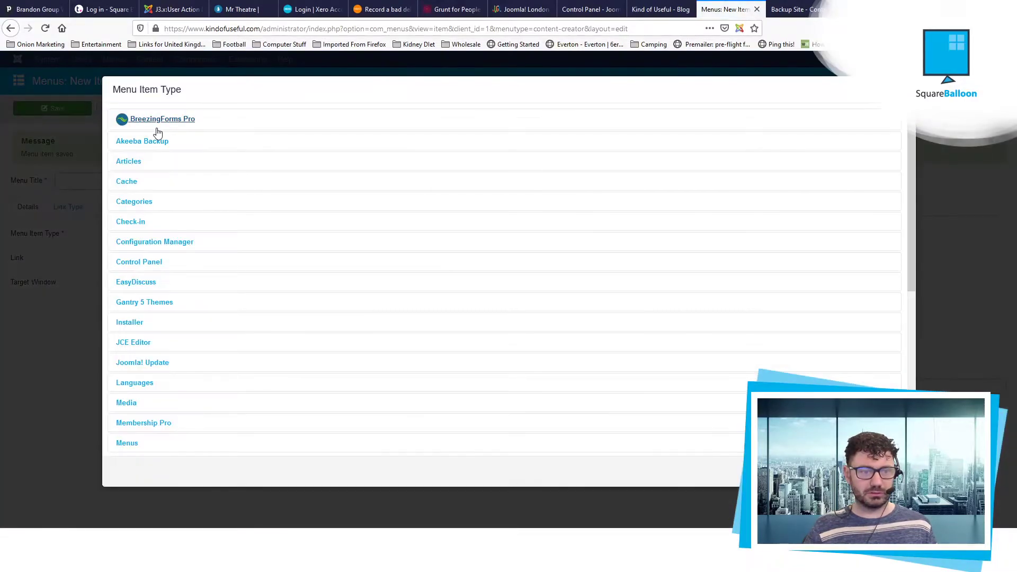
left_click(137, 161)
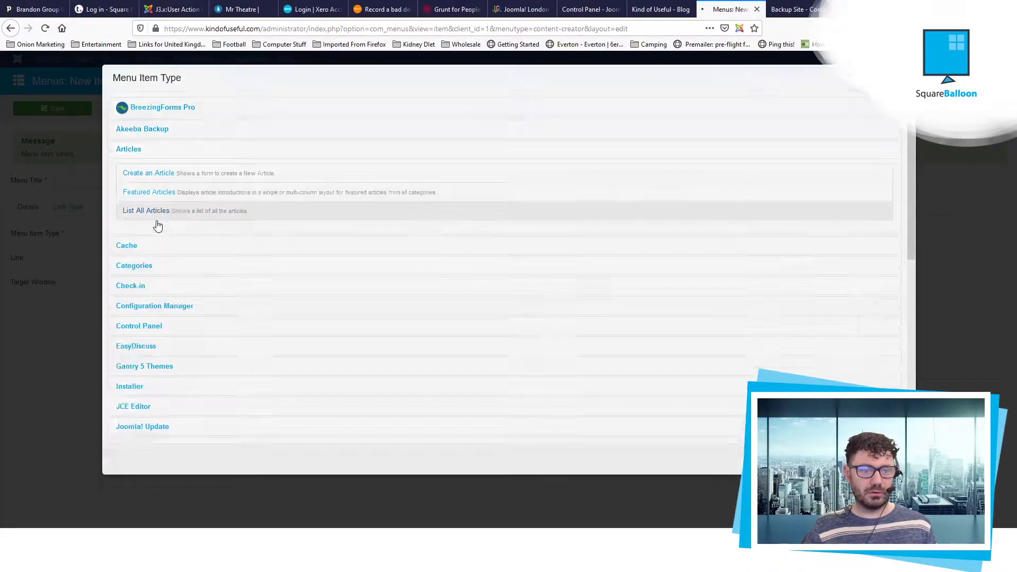
left_click(153, 211)
left_click(133, 149)
type("View Content")
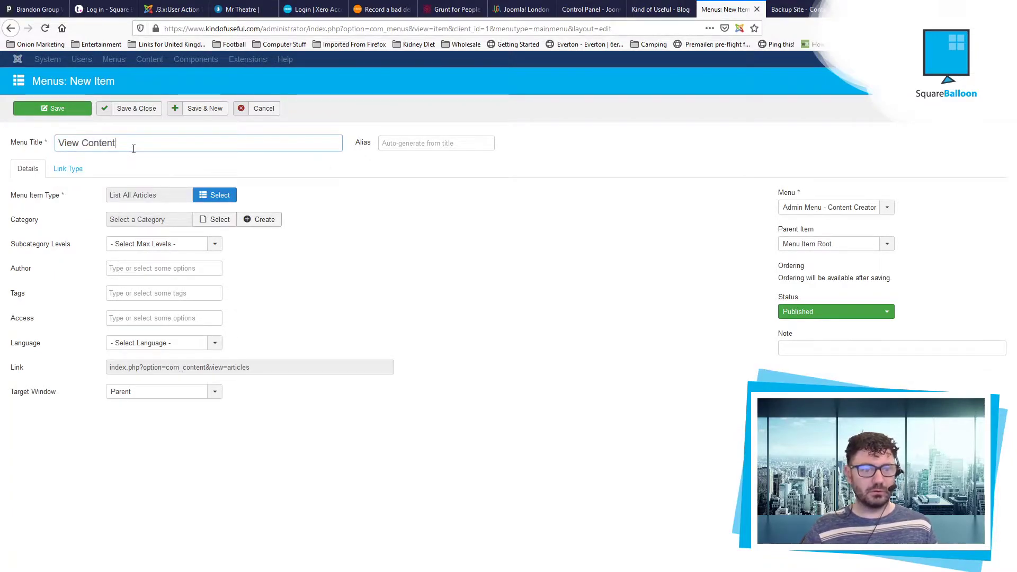
left_click(215, 219)
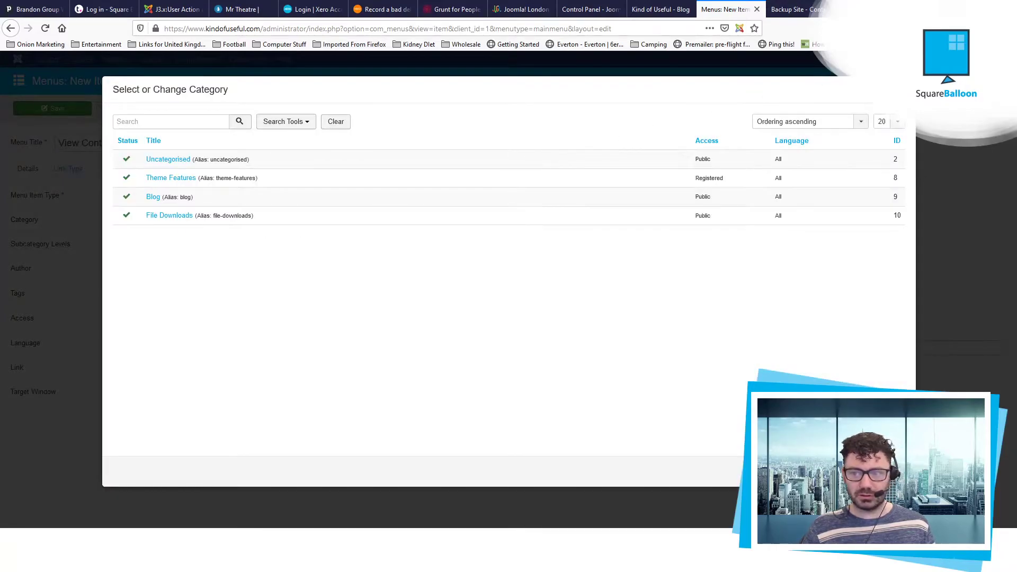
left_click(440, 77)
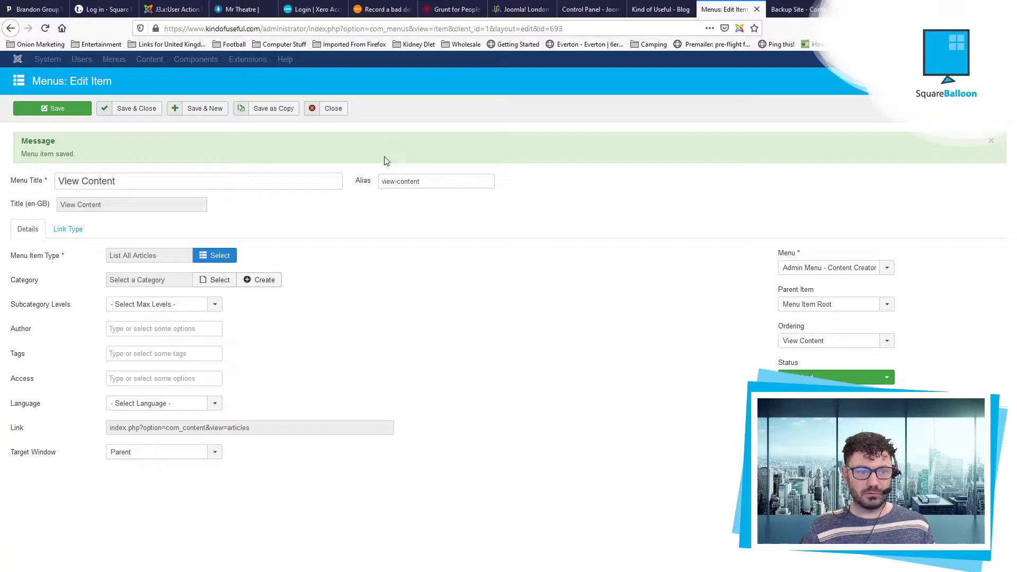
left_click(132, 114)
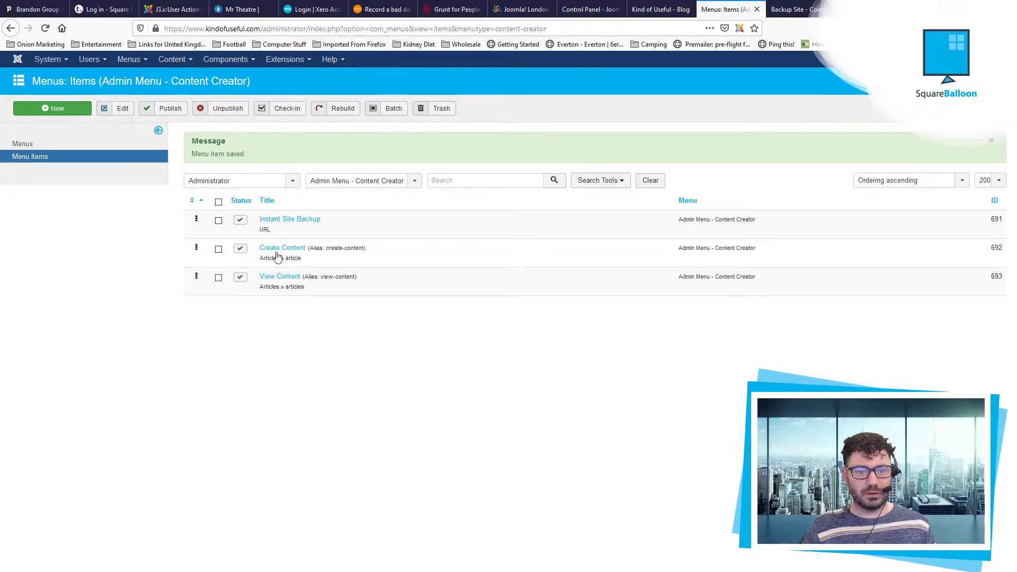
Step: Open the Content Creator admin menu's permissions for the Author group
left_click(22, 144)
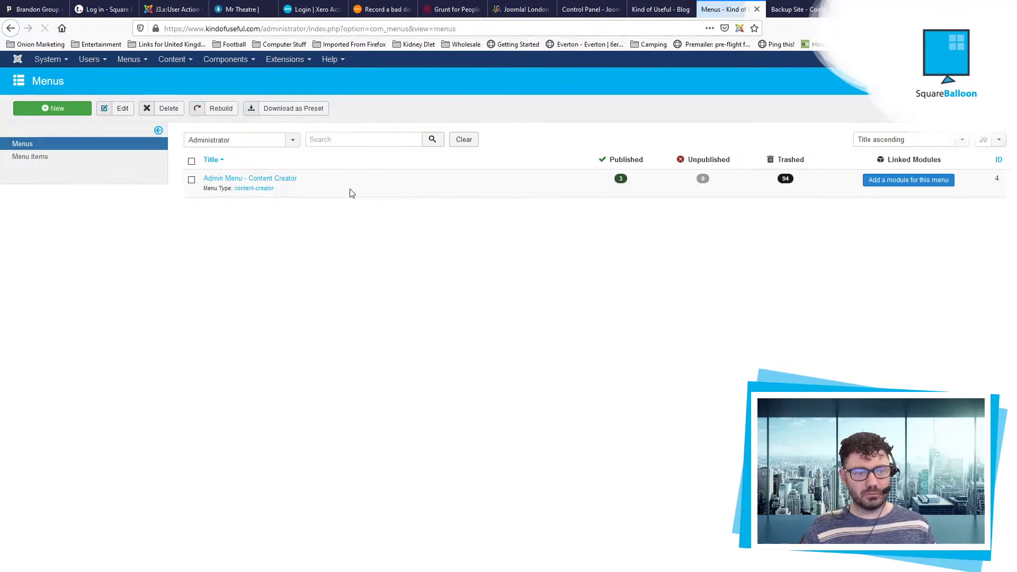
left_click(123, 109)
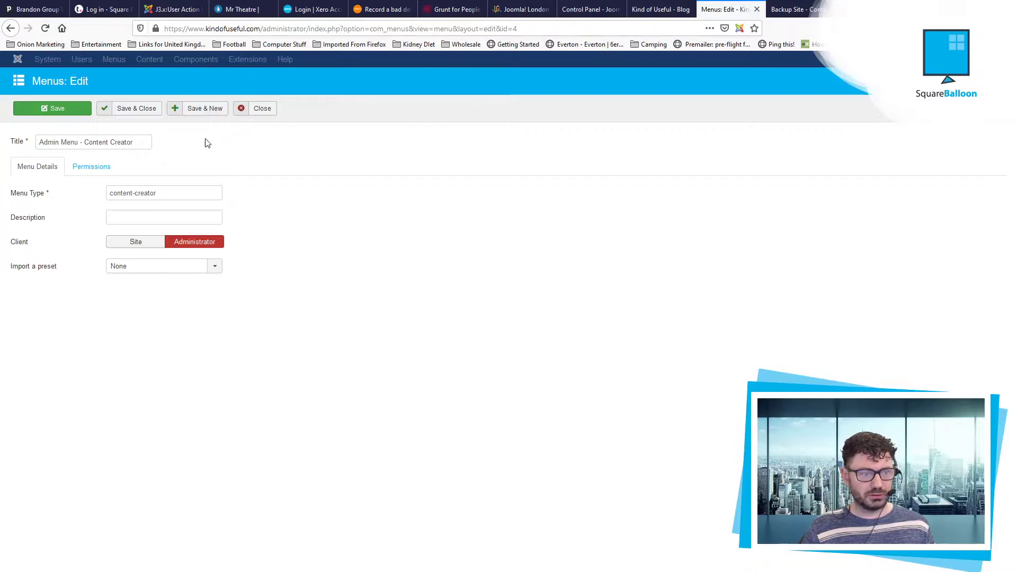
left_click(78, 164)
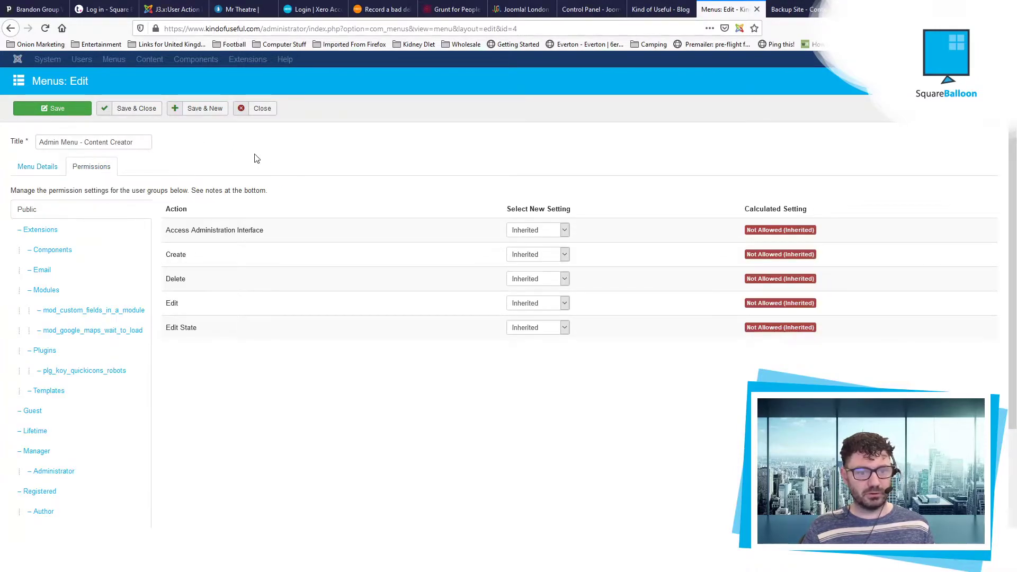
scroll(118, 318, "down", 3)
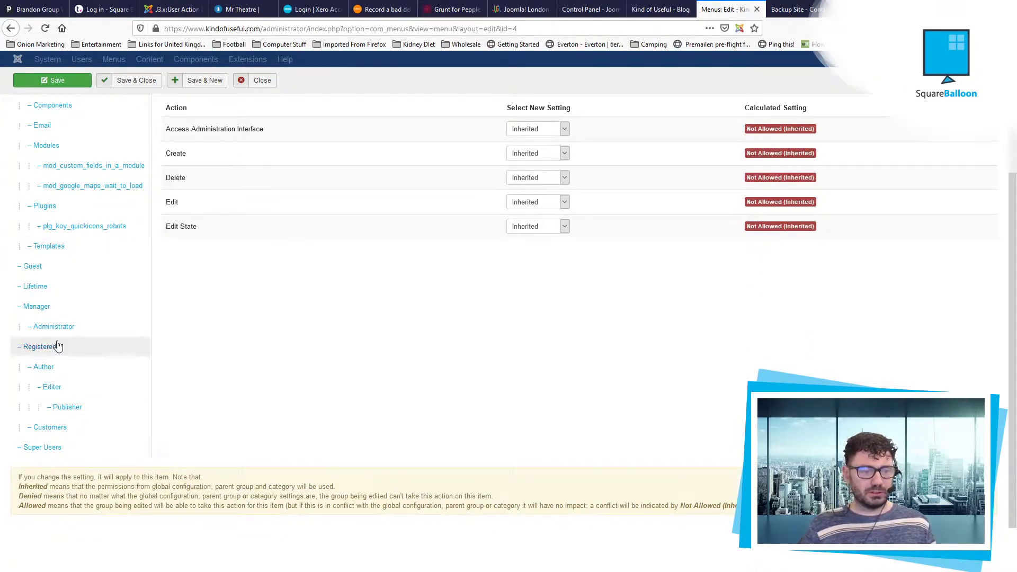
left_click(75, 373)
scroll(609, 312, "up", 3)
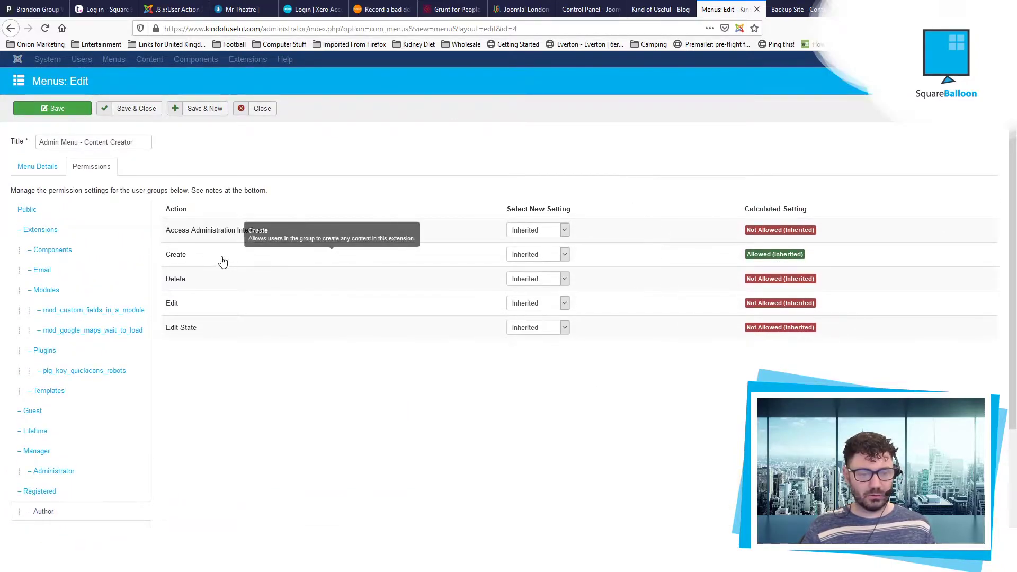
mouse_move(372, 238)
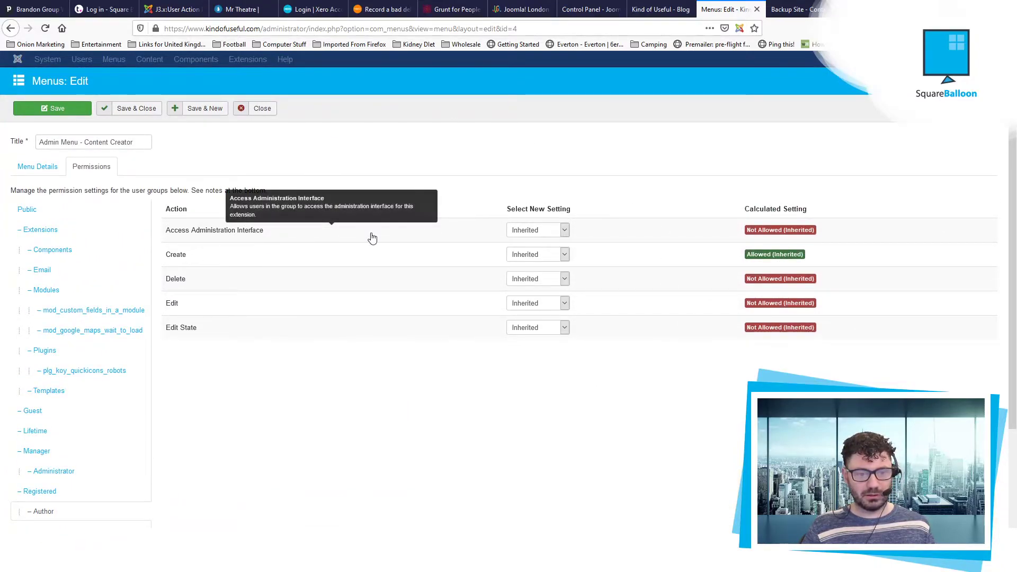
Step: Set admin access, Delete, Edit and Edit State to Allowed, and save the menu
left_click(548, 233)
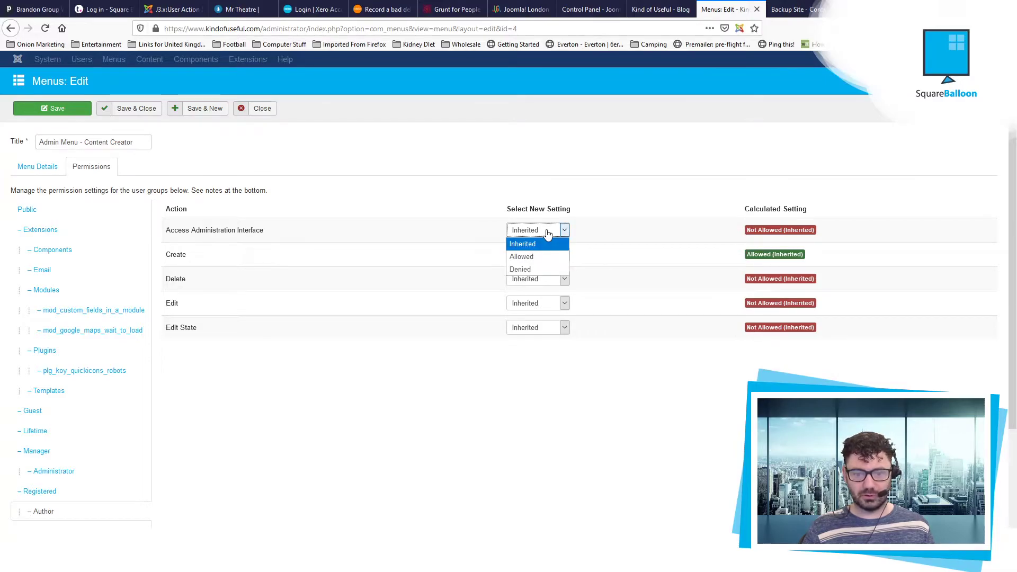
left_click(548, 256)
left_click(516, 316)
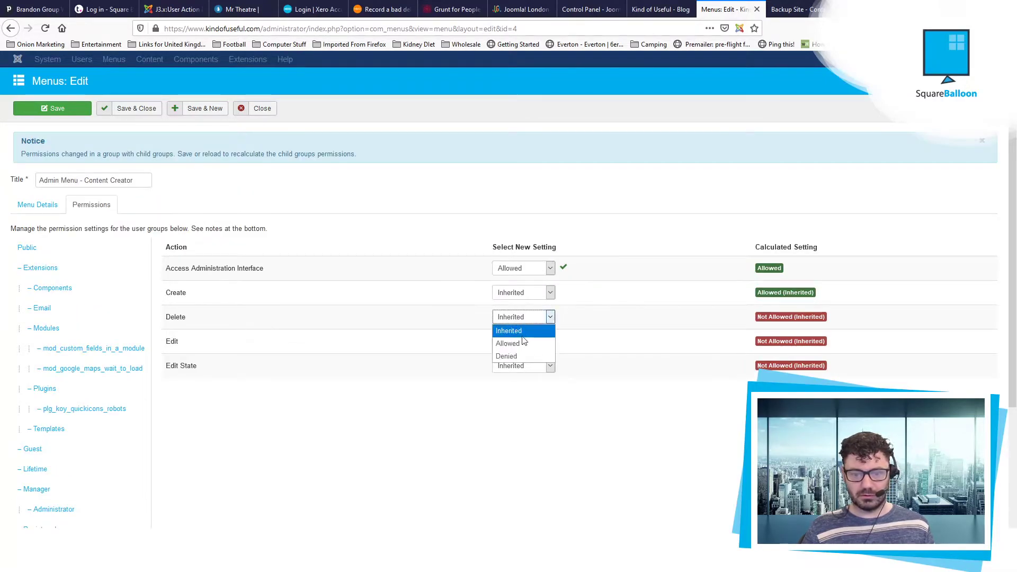
left_click(519, 343)
left_click(524, 344)
left_click(516, 368)
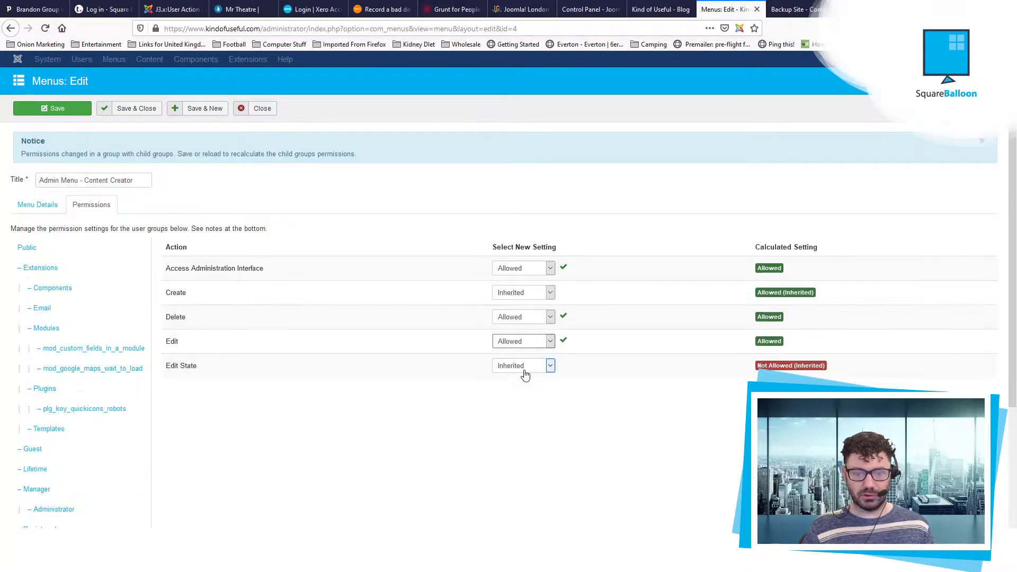
left_click(527, 368)
left_click(530, 392)
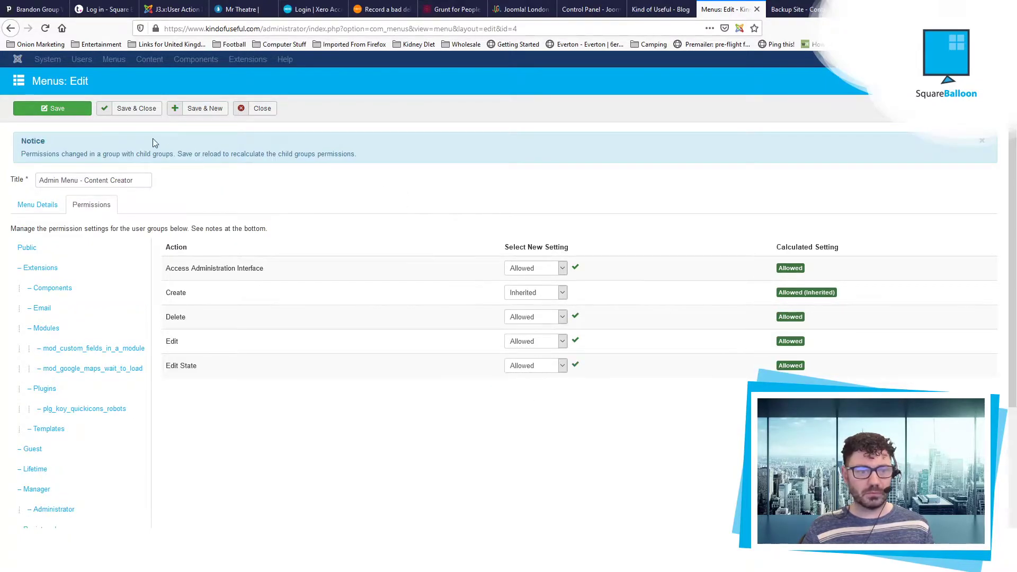
left_click(138, 114)
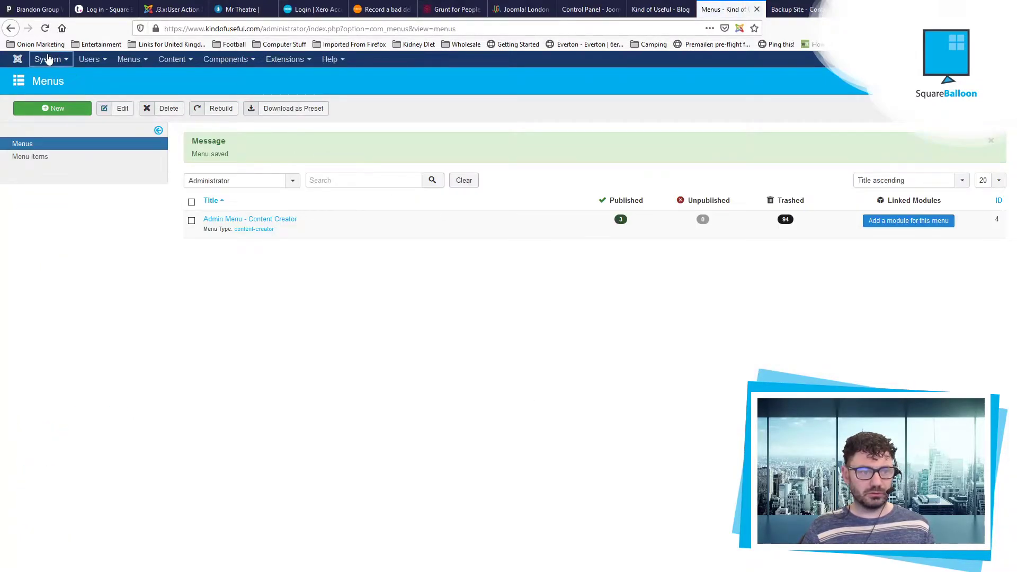
Step: Open the Global Configuration permissions for the Author group
left_click(48, 59)
left_click(67, 99)
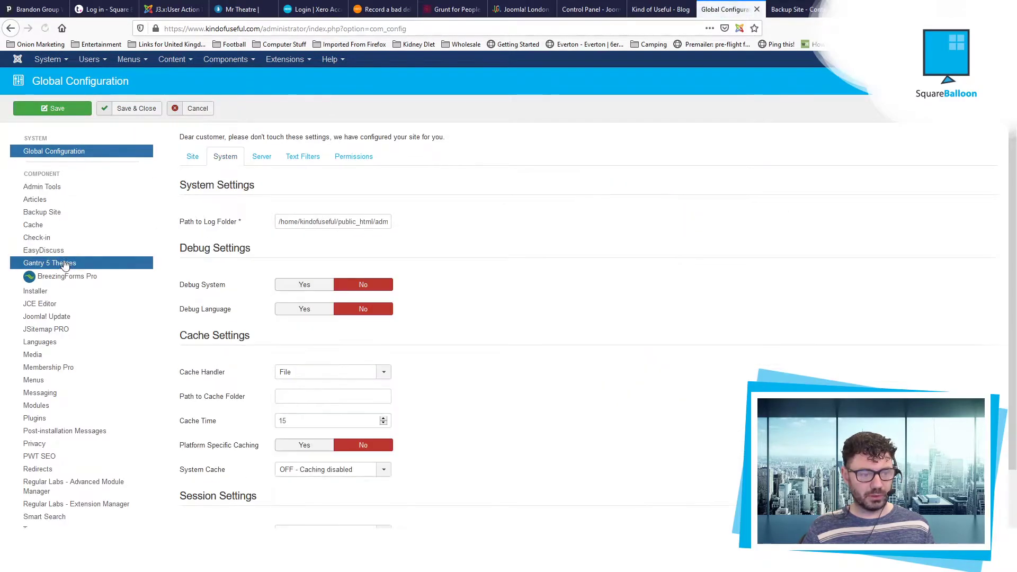
scroll(64, 265, "down", 3)
scroll(64, 265, "up", 3)
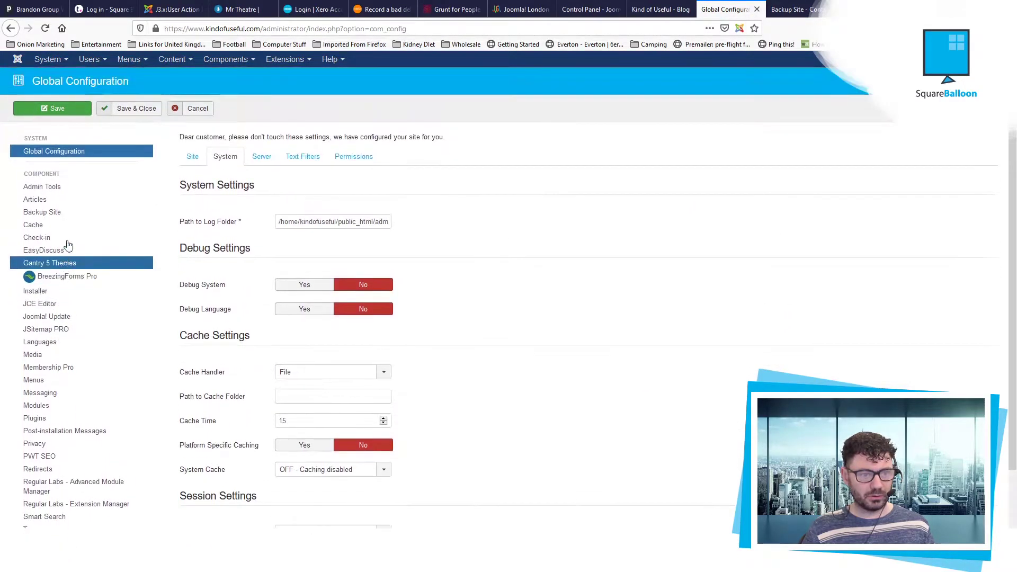
left_click(354, 157)
scroll(284, 302, "down", 5)
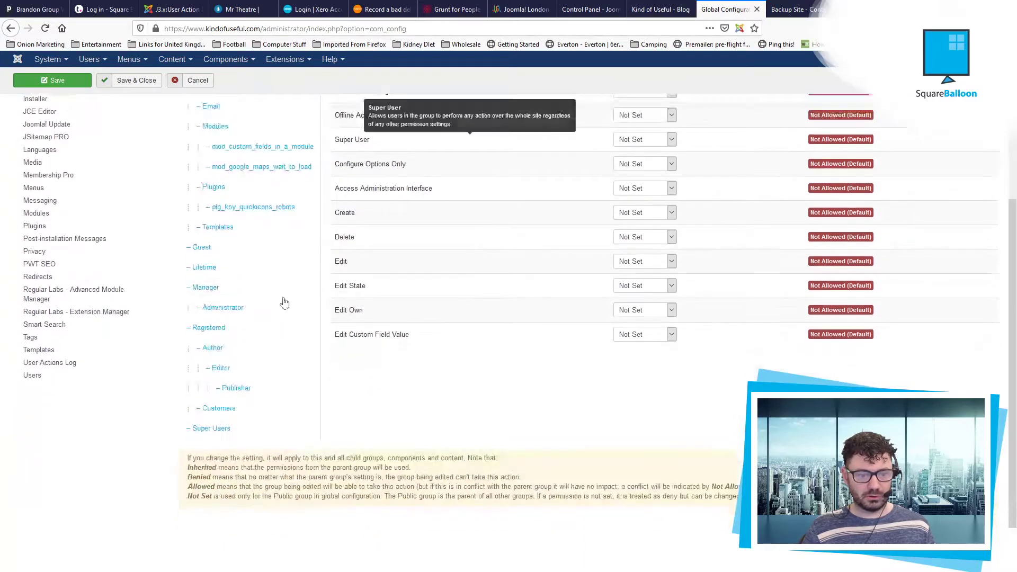
left_click(213, 348)
scroll(537, 313, "up", 3)
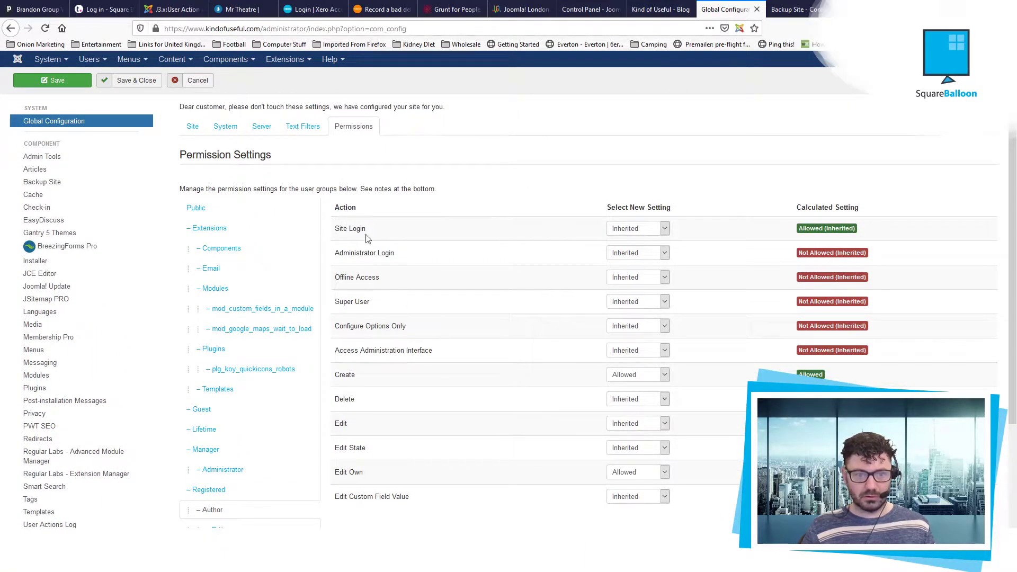
Step: Allow Authors Administrator Login and Edit, keeping Create at Allowed
left_click(662, 253)
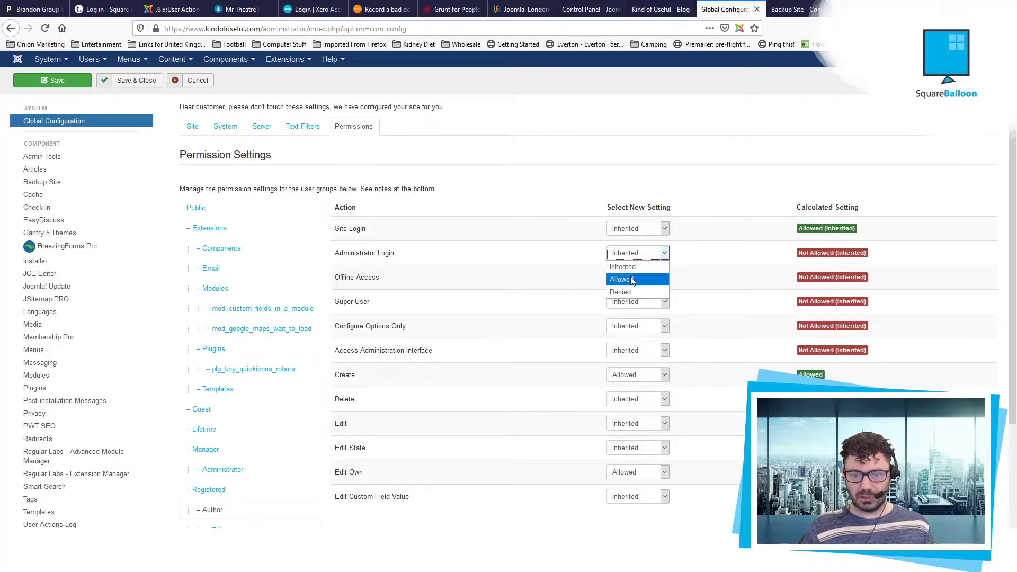
left_click(632, 281)
scroll(527, 244, "down", 4)
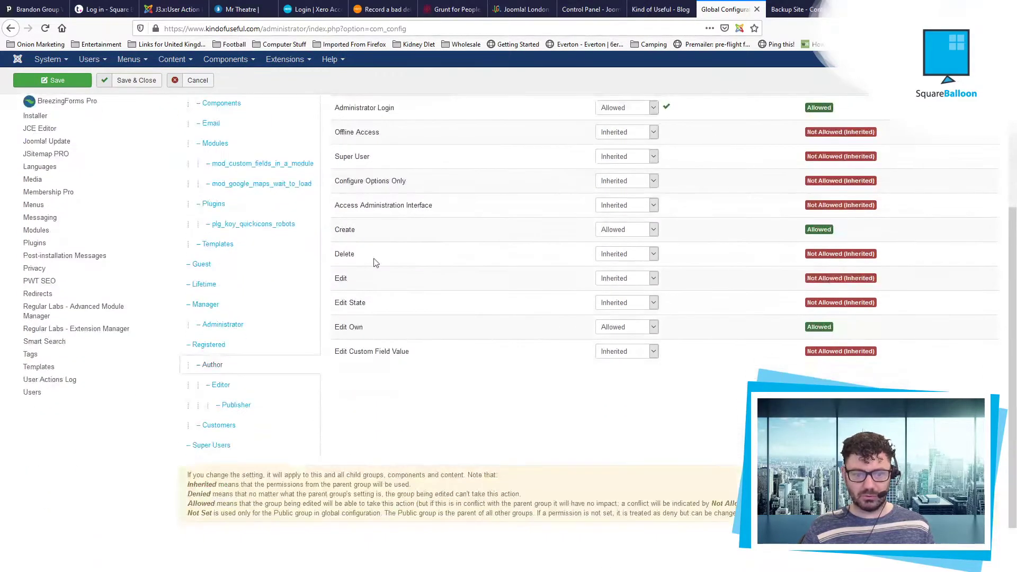
left_click(603, 228)
left_click(617, 256)
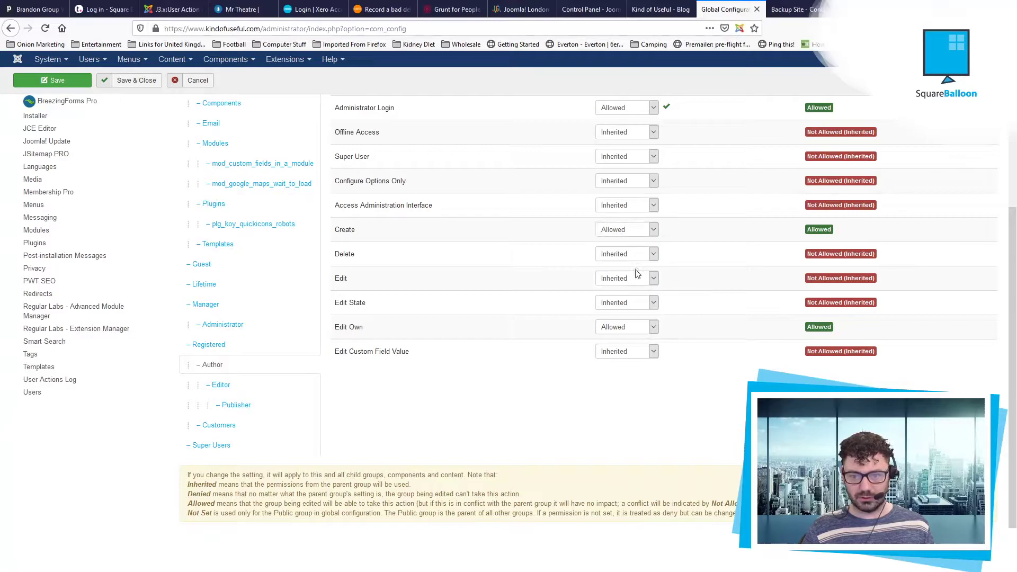
left_click(629, 279)
left_click(624, 305)
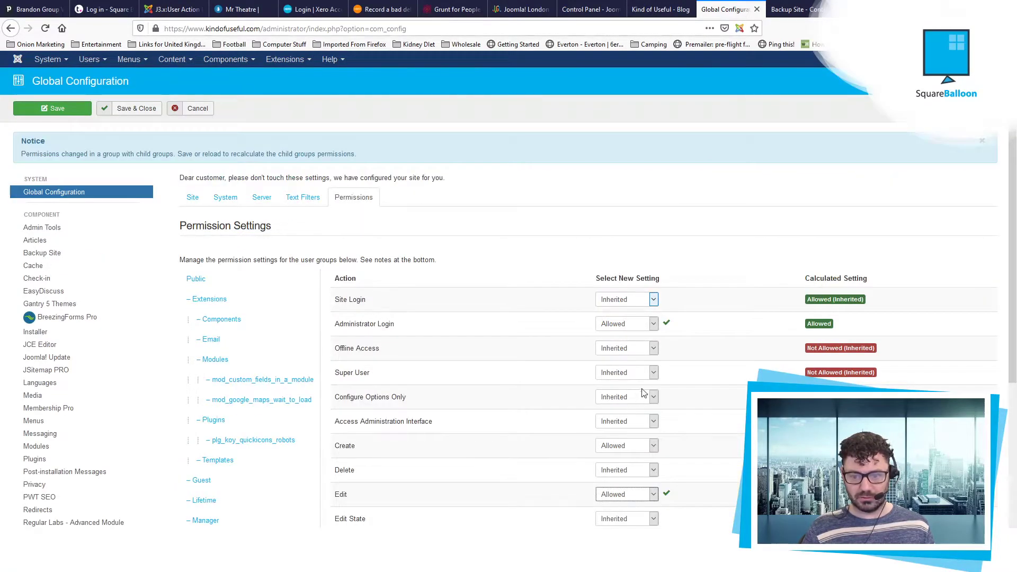
Step: Allow Authors Delete and Edit State, set Edit Custom Field Value, and save the configuration
scroll(643, 392, "down", 4)
left_click(613, 252)
left_click(627, 286)
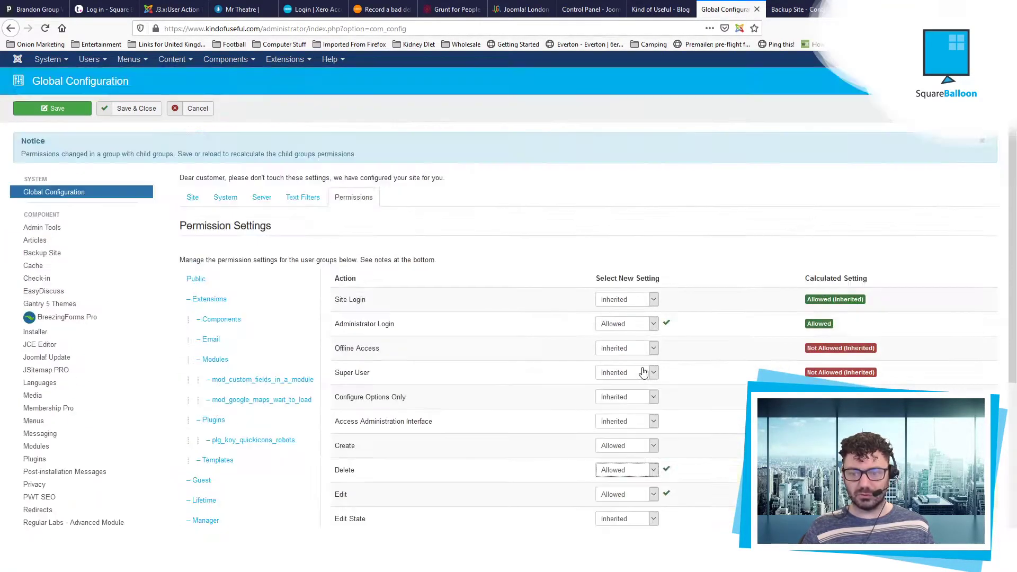
scroll(644, 372, "down", 4)
left_click(609, 308)
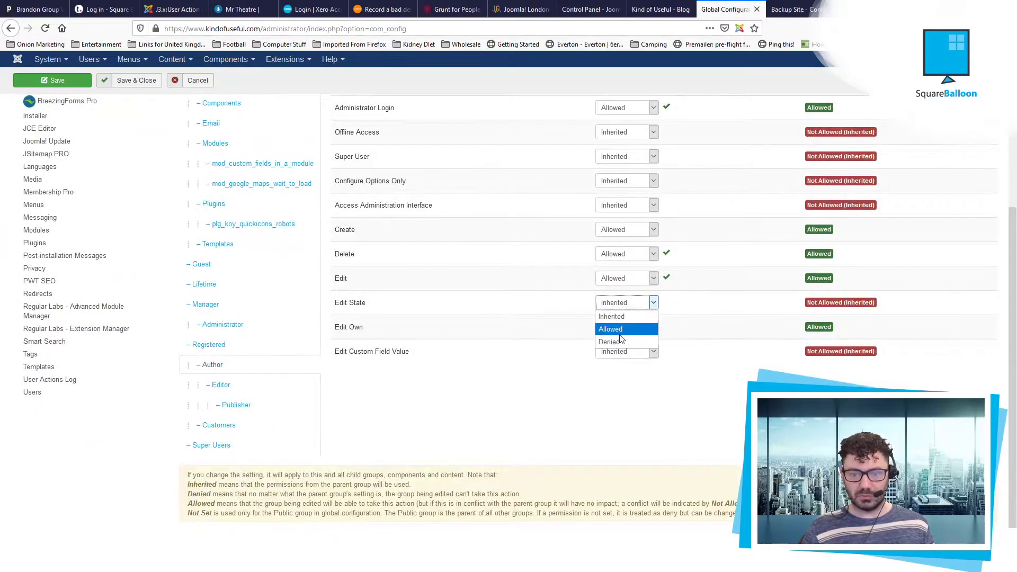
left_click(620, 336)
scroll(604, 355, "down", 4)
left_click(604, 355)
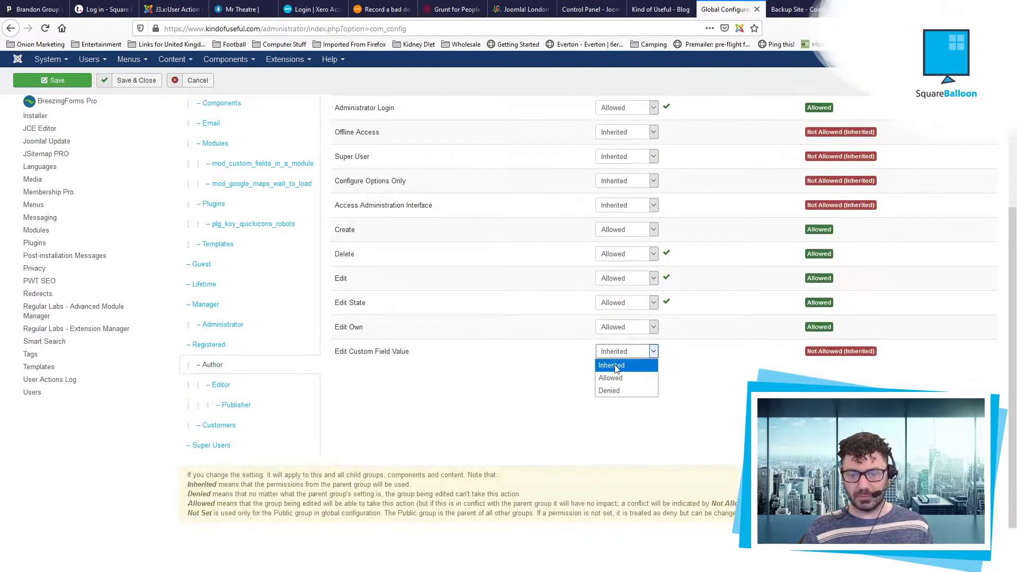
left_click(612, 376)
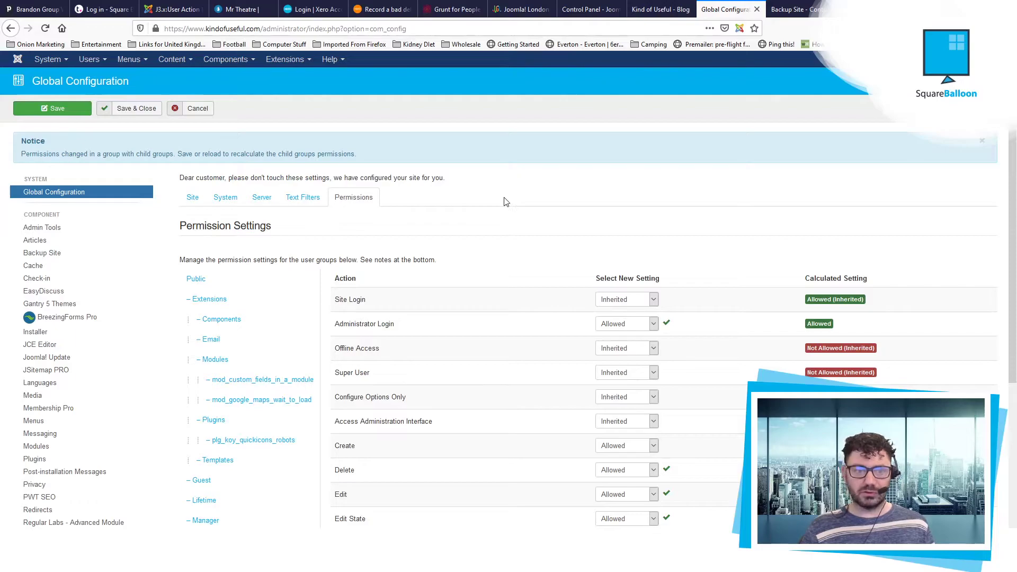
left_click(140, 108)
Step: Start a new user named 'Author' and enter its login name and password twice
left_click(90, 59)
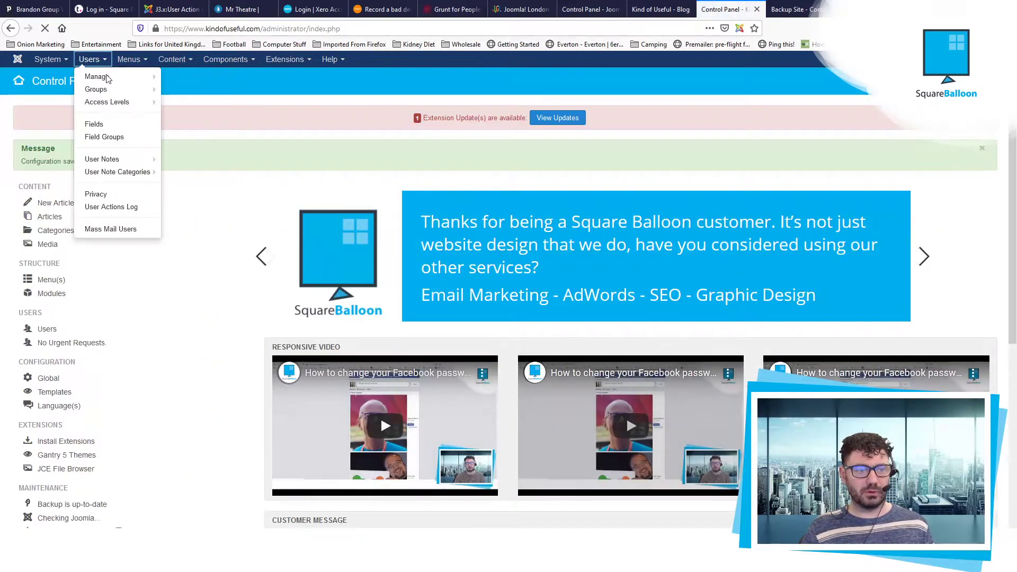
mouse_move(109, 77)
left_click(196, 76)
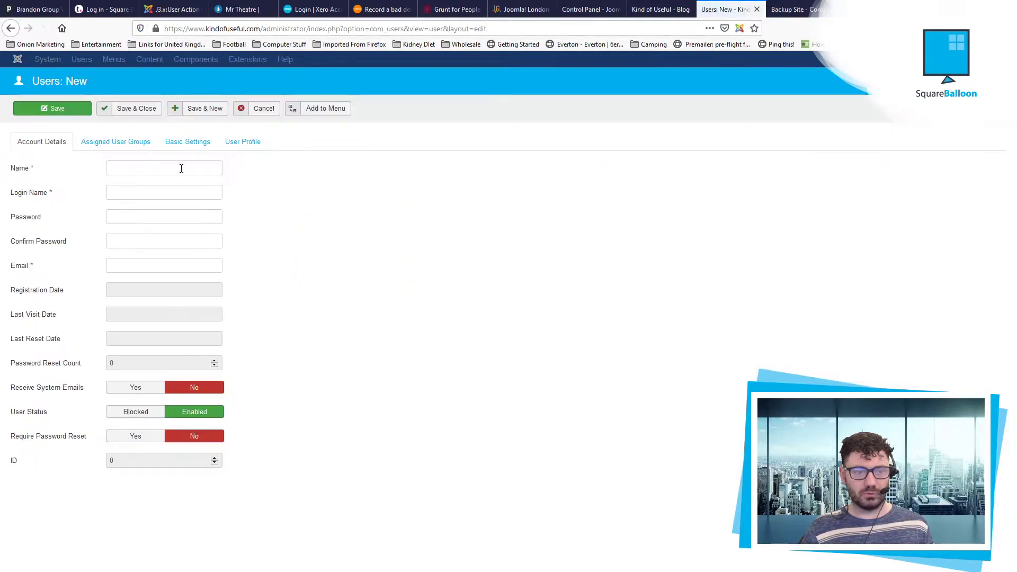
left_click(176, 166)
type("Author")
key("Tab")
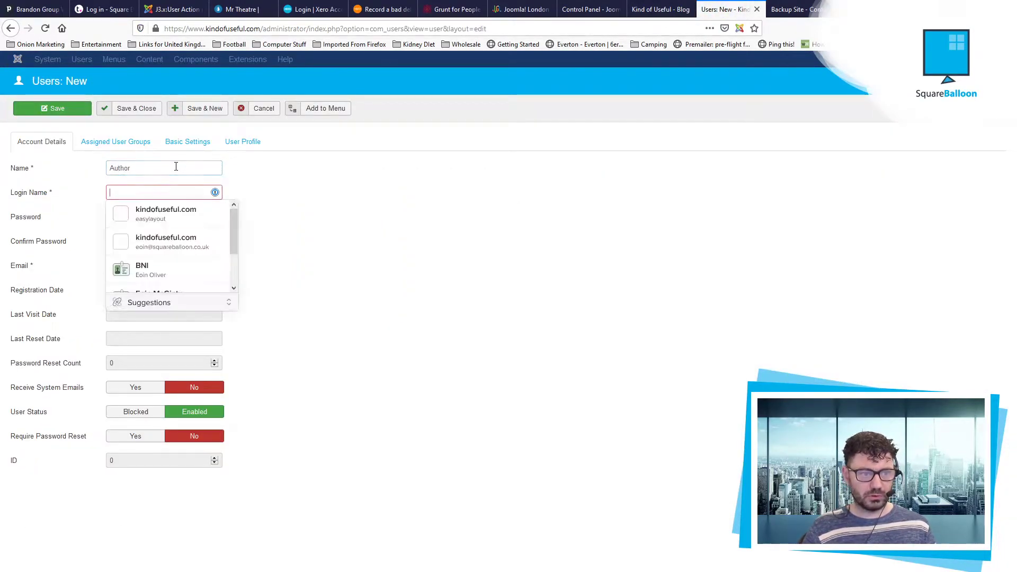
type("Author")
key("Tab")
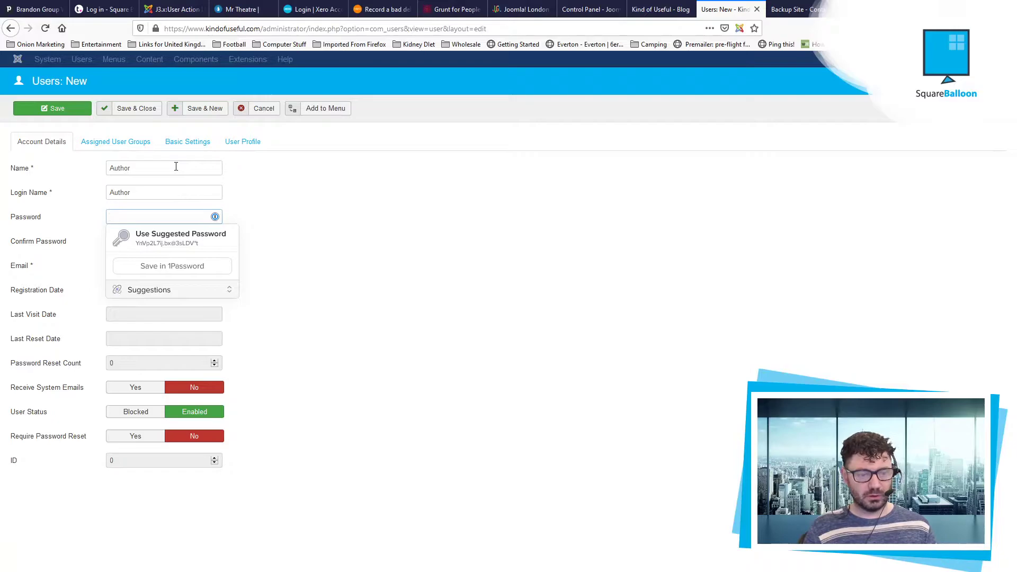
type("••")
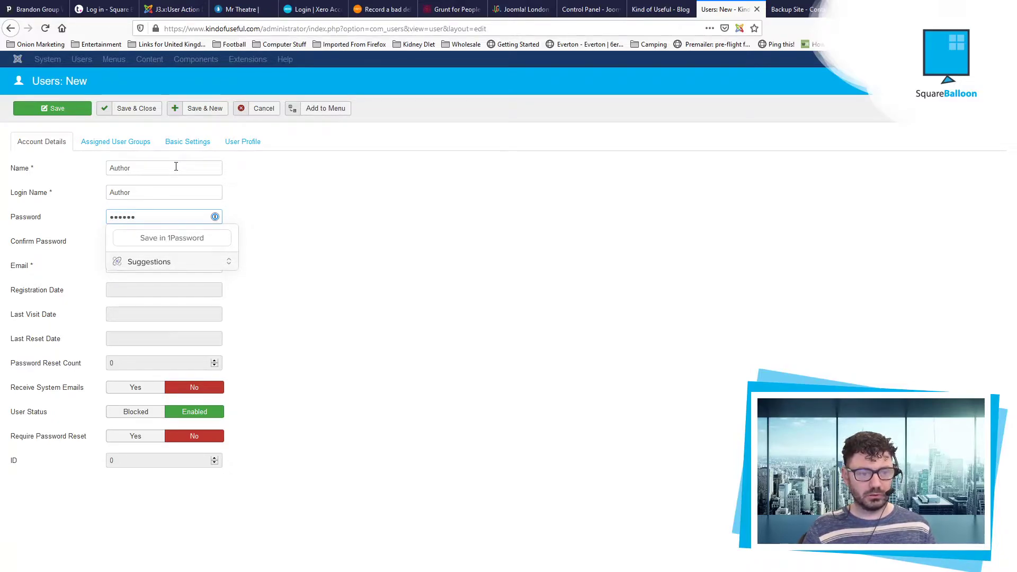
key("Tab")
type("••••")
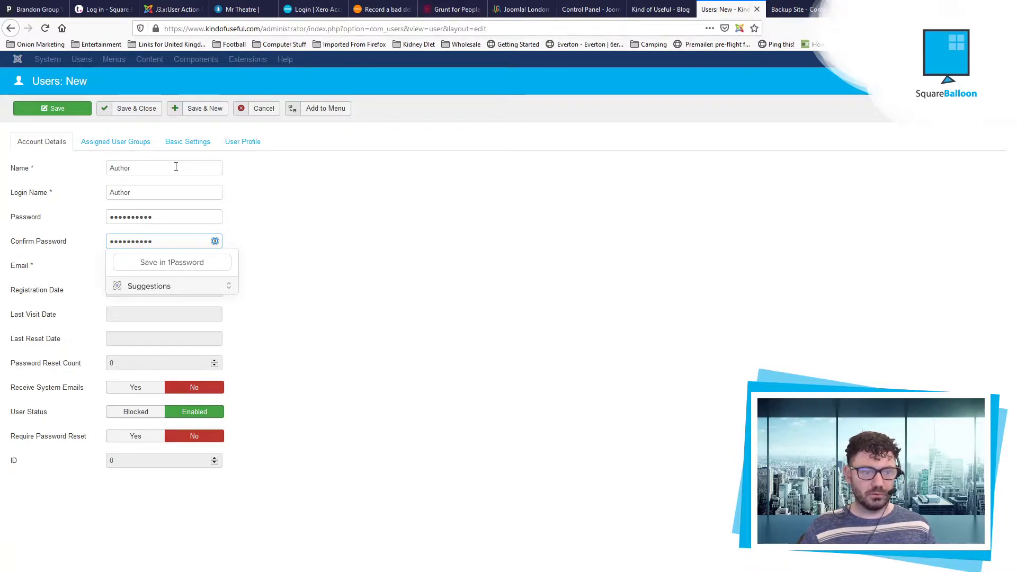
Step: Enter the user's e-mail address, check the group assignments, and save, getting 403 Access Denied
left_click(190, 265)
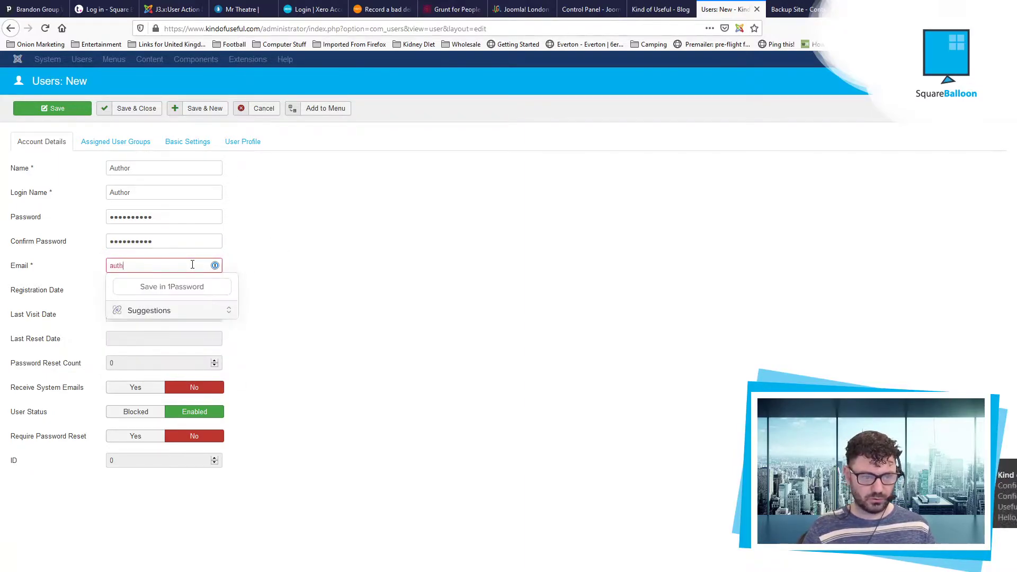
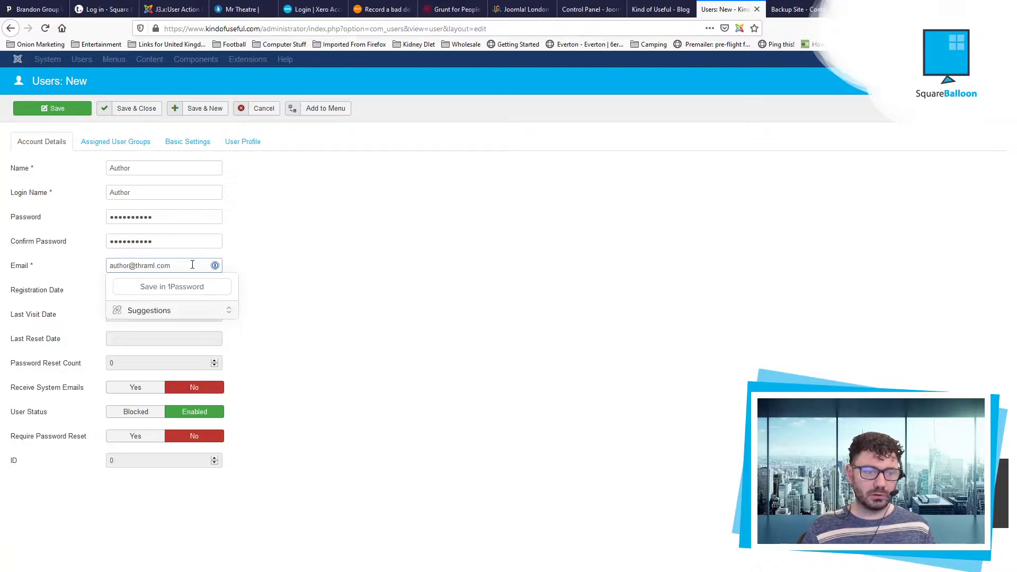
left_click(386, 254)
left_click(114, 141)
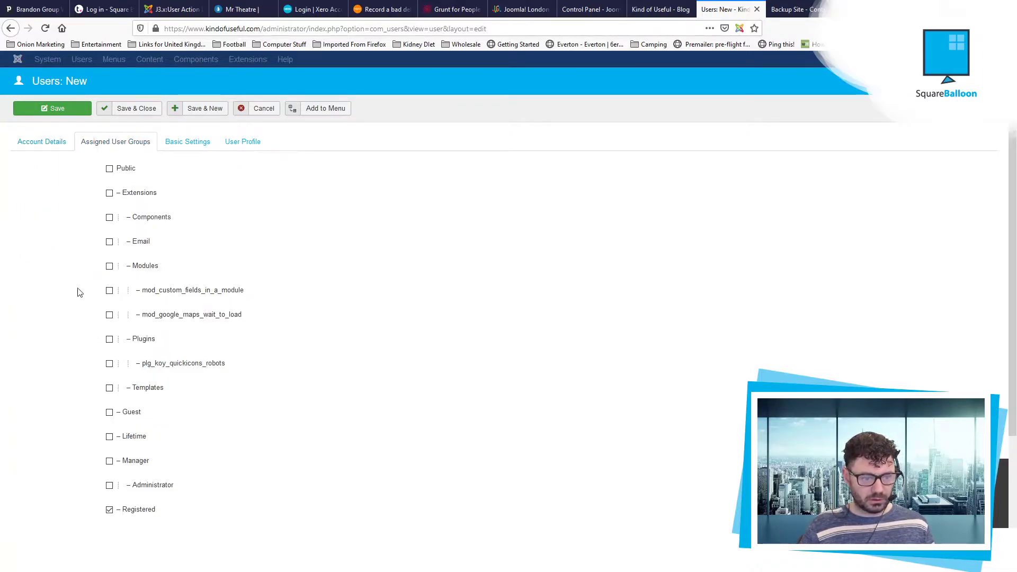
scroll(160, 412, "down", 3)
scroll(315, 360, "up", 3)
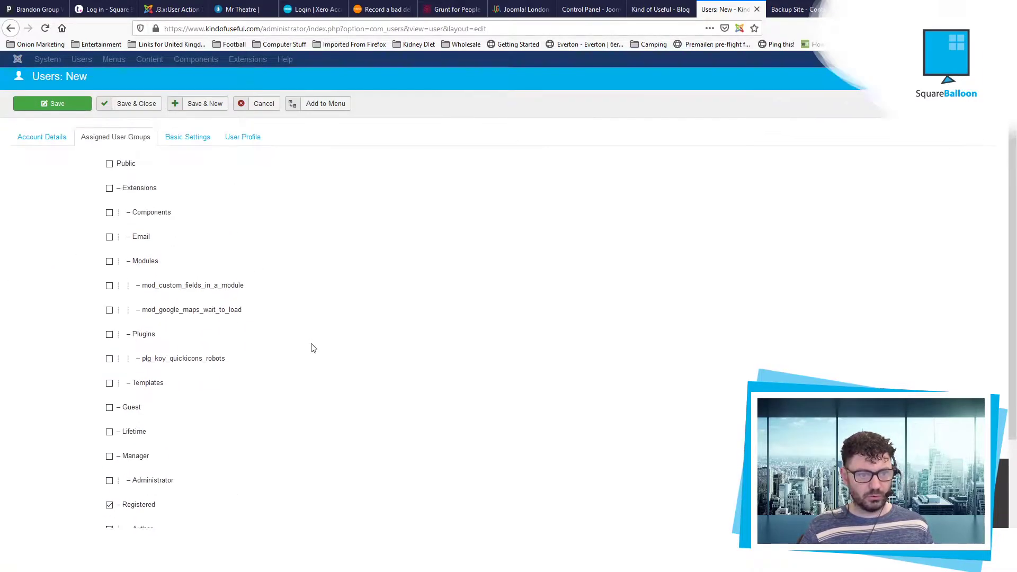
left_click(138, 109)
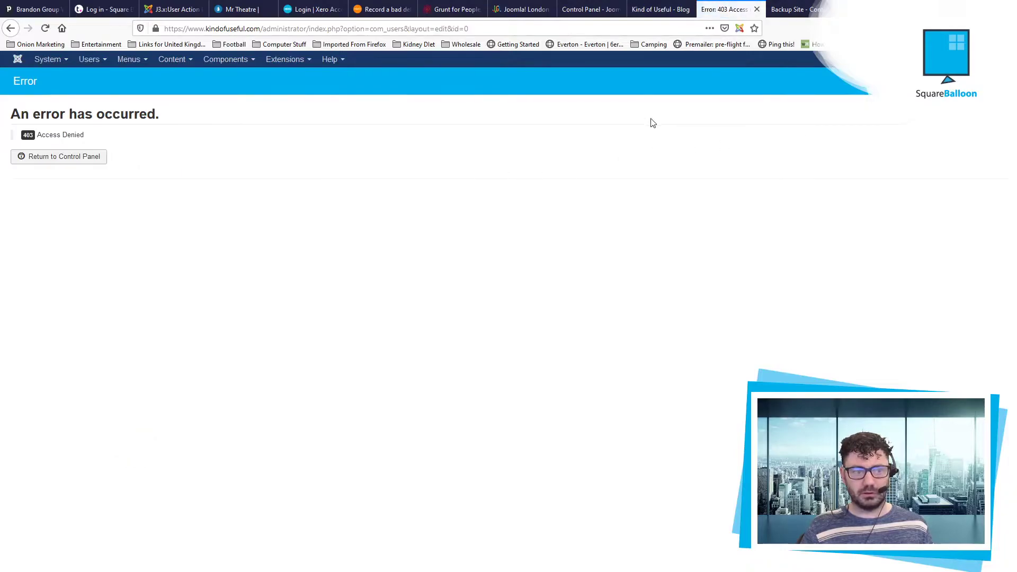
Step: Open the Admin Tools web application firewall configuration
left_click(93, 159)
left_click(235, 66)
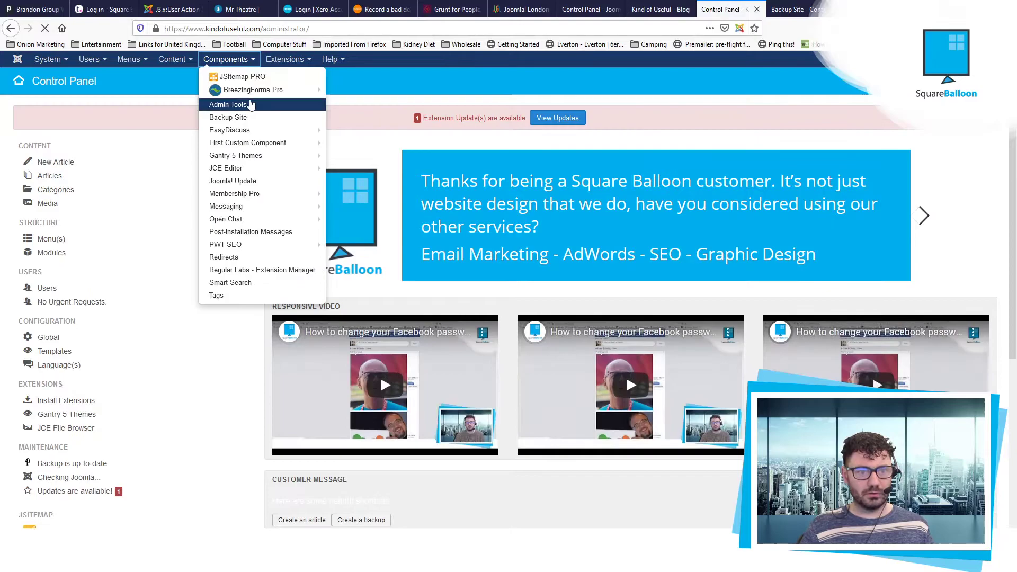
left_click(227, 104)
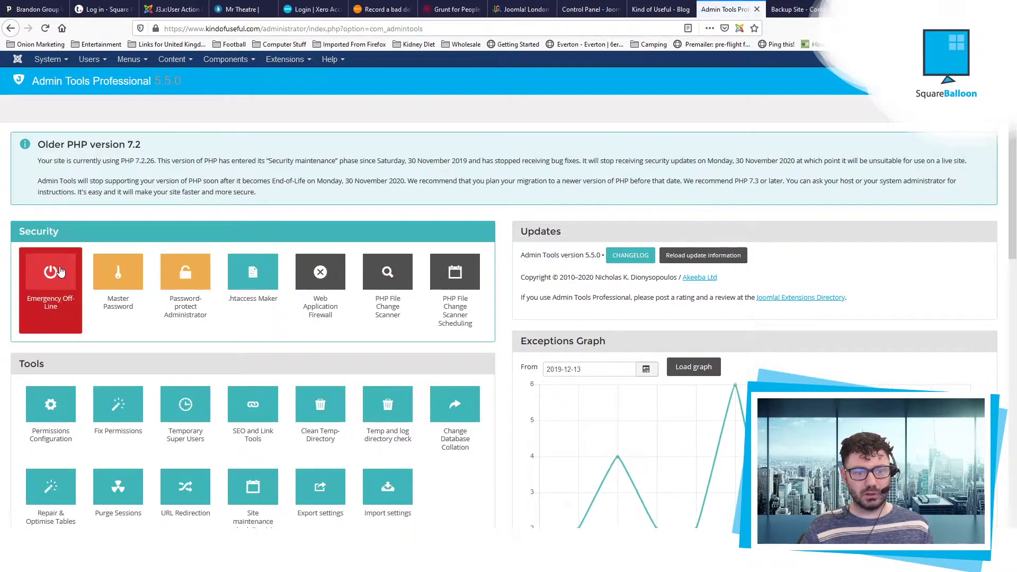
left_click(347, 271)
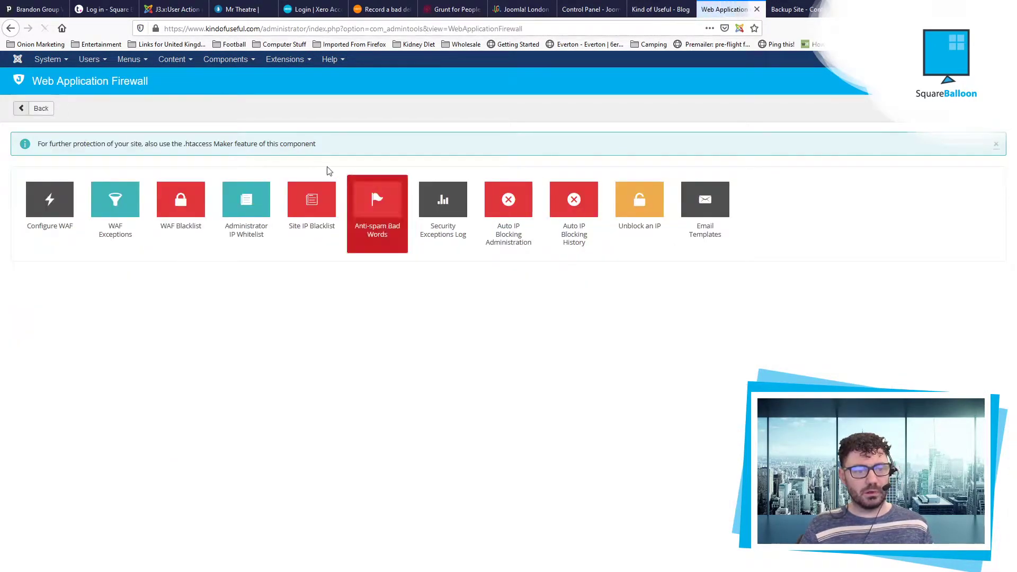
left_click(50, 199)
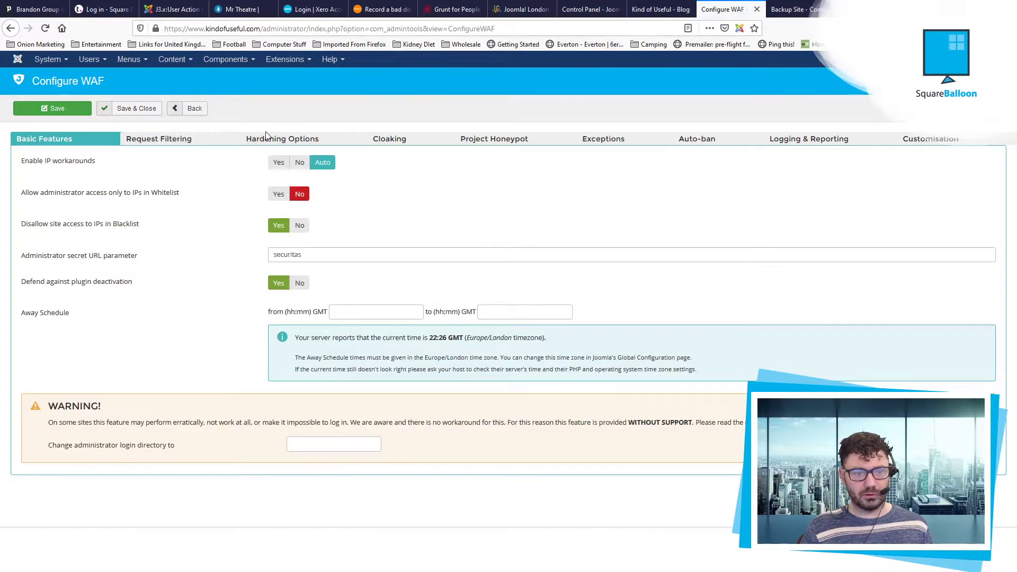
Step: Set Hardening Options' 'Disable editing backend users' properties' to No, save, and open Users
left_click(333, 140)
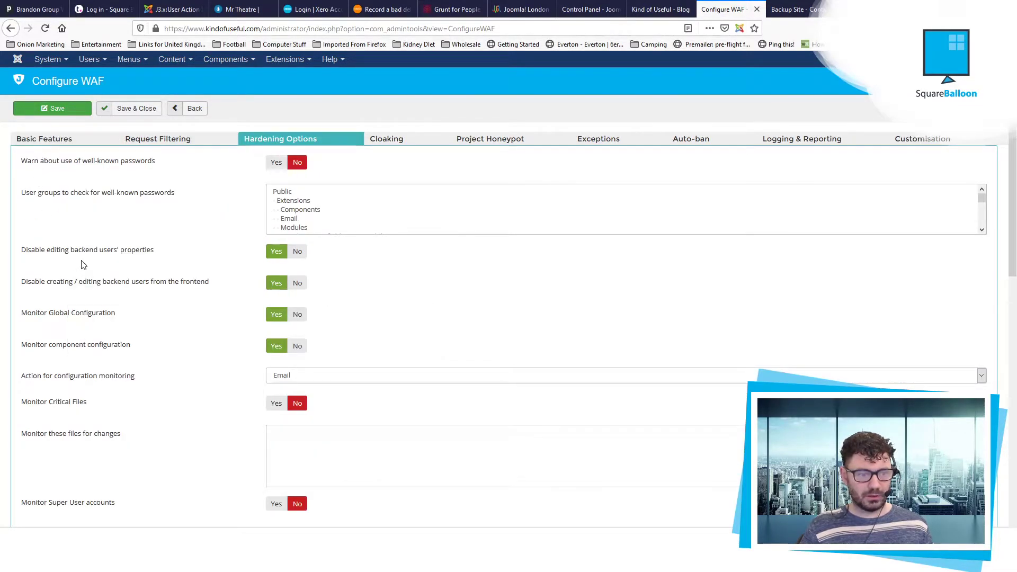
left_click(298, 251)
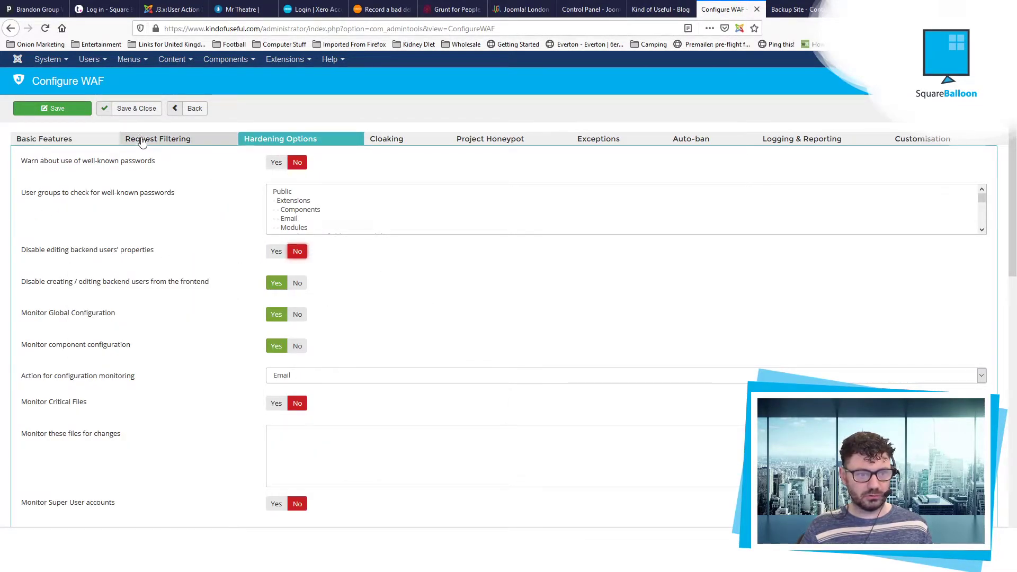
left_click(133, 109)
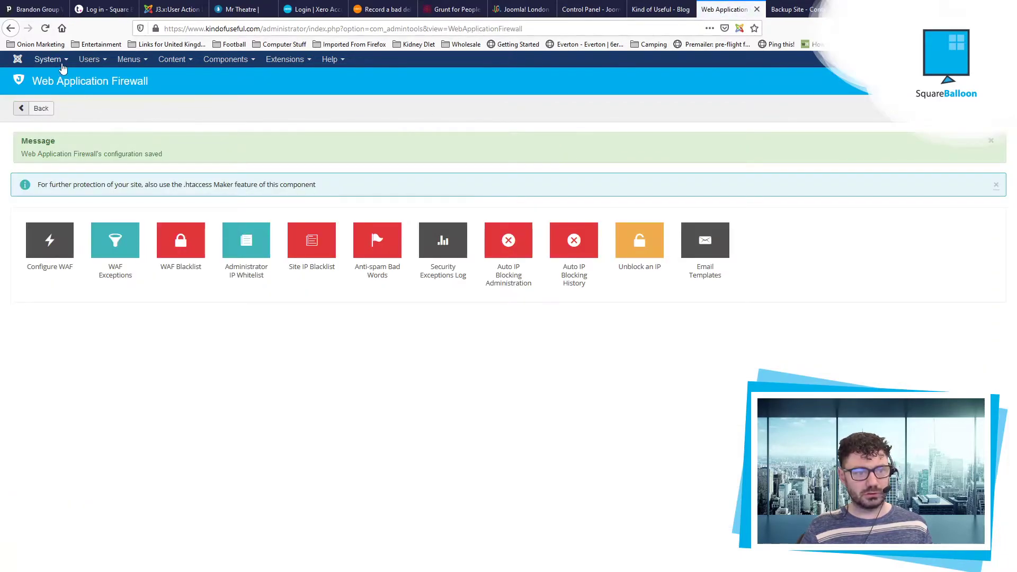
left_click(89, 59)
Step: Start a new user and enter name and login 'Author' plus the password twice on Account Details
left_click(143, 77)
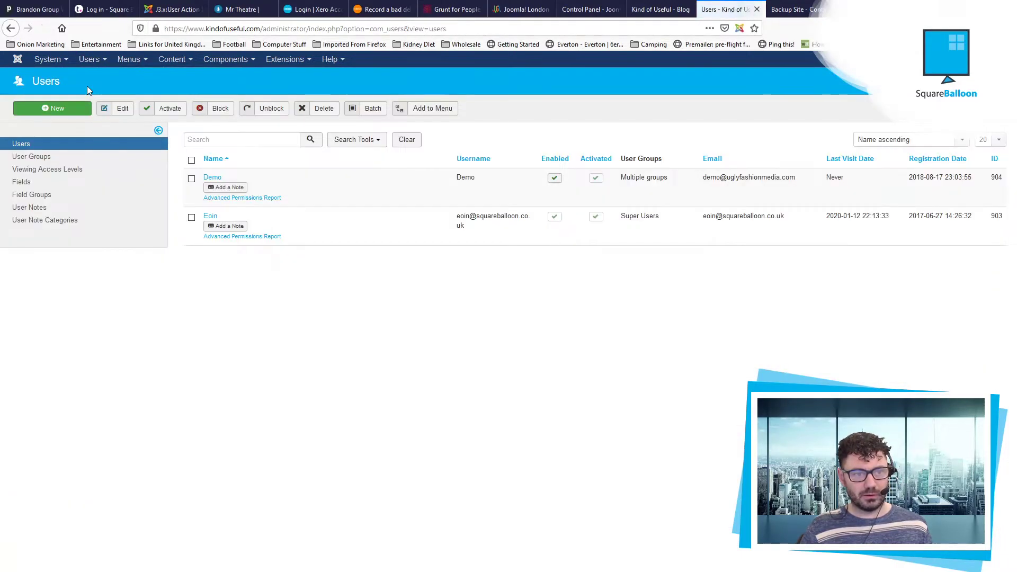
left_click(82, 108)
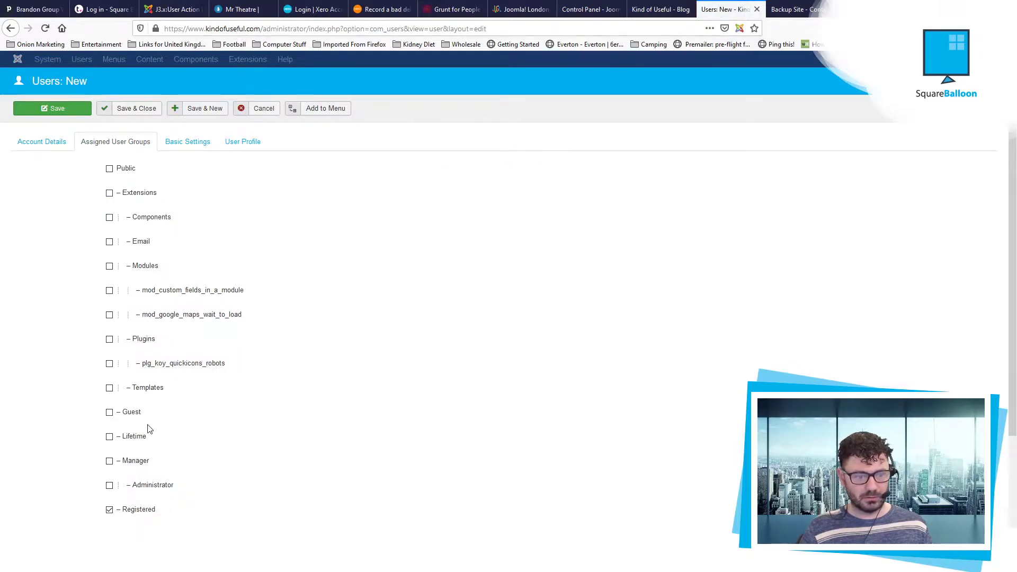
scroll(121, 504, "down", 3)
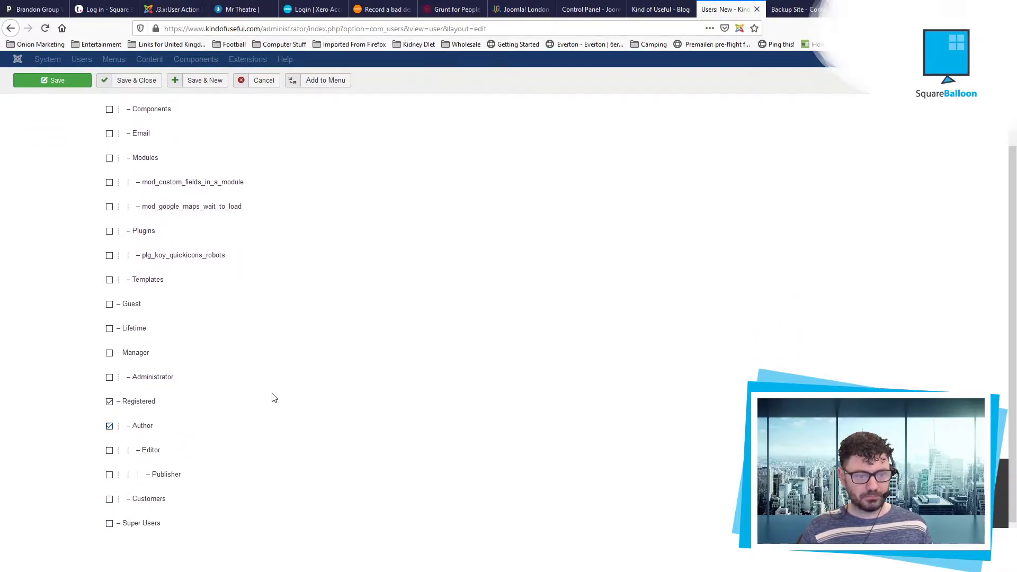
scroll(91, 166, "up", 3)
left_click(66, 149)
left_click(185, 167)
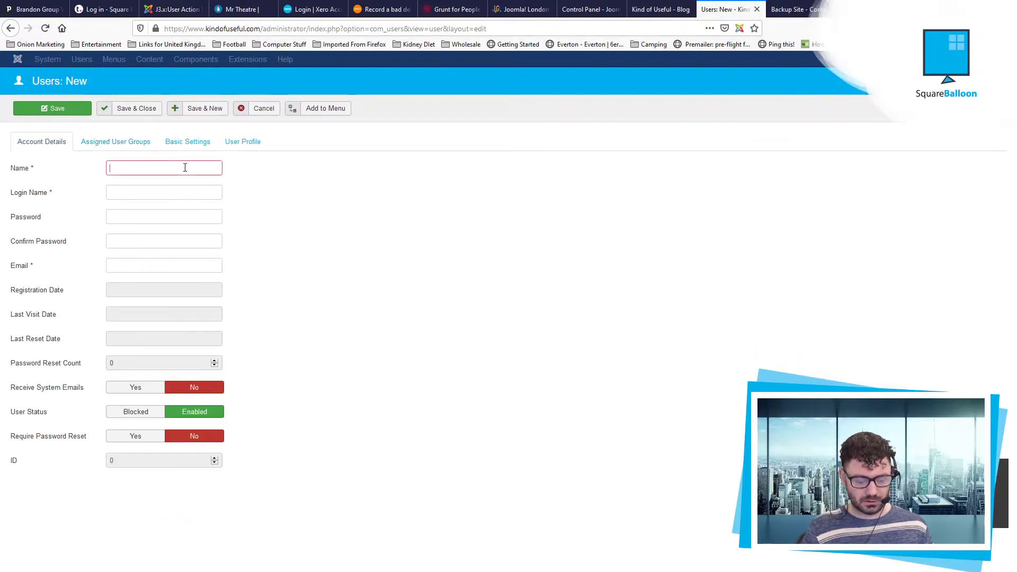
type("Author")
key("Tab")
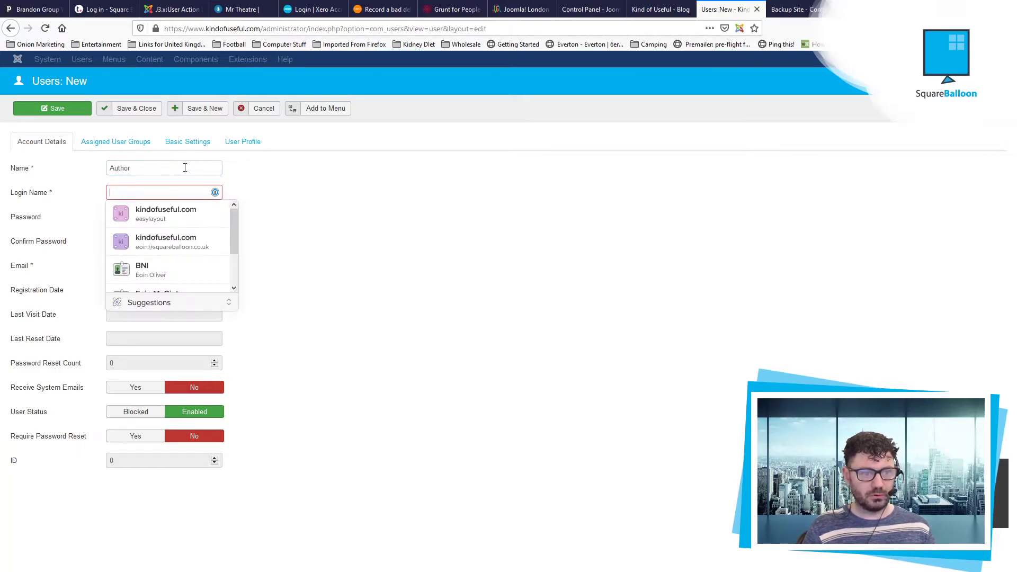
type("Aurhor")
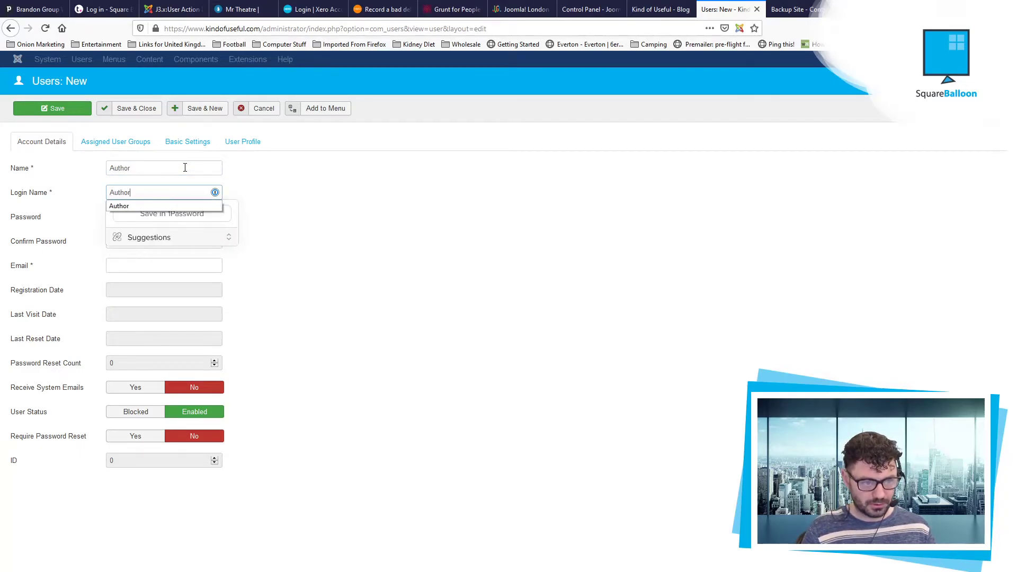
key("Tab")
type("••")
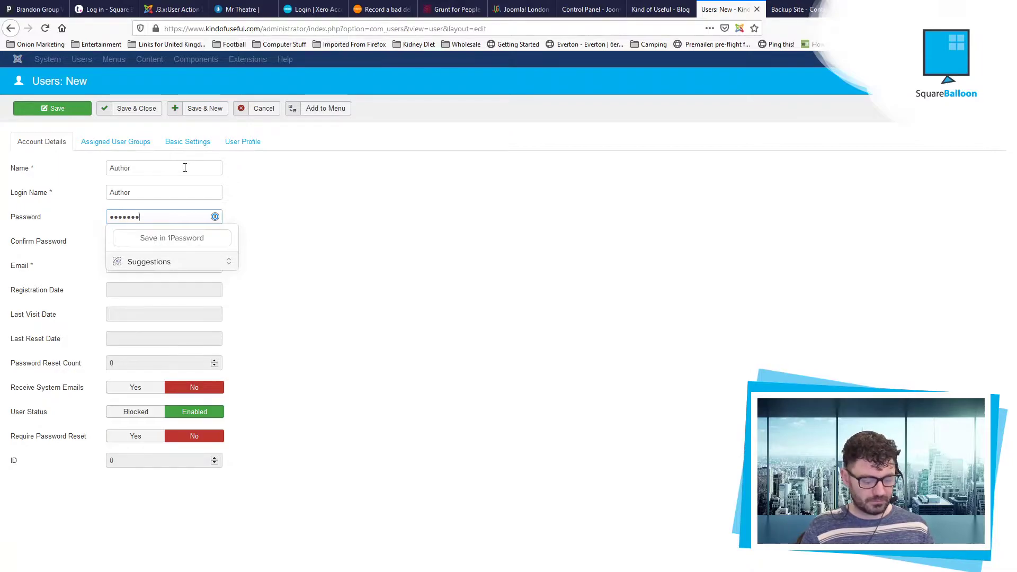
key("Tab")
type("••••••")
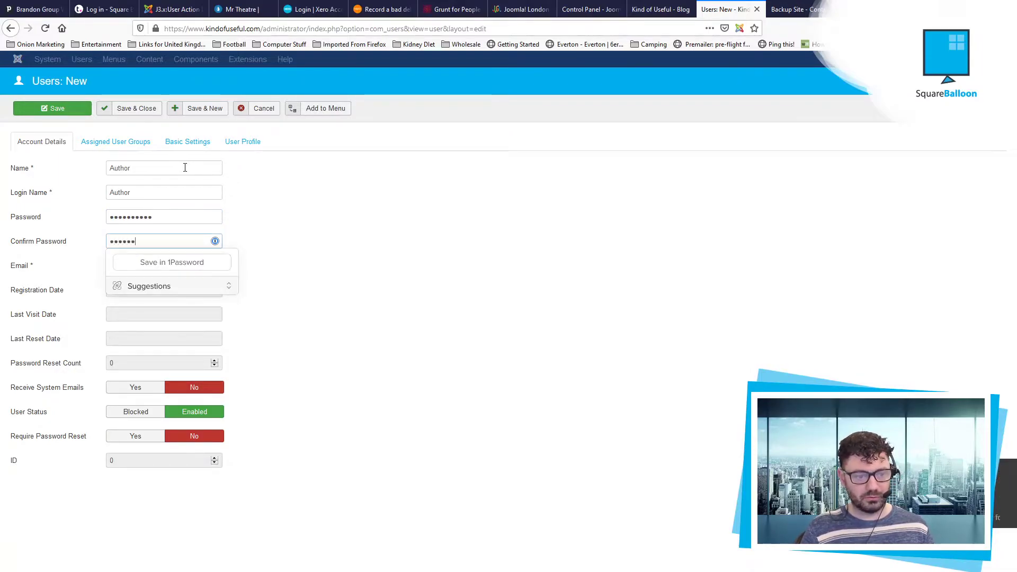
type("••")
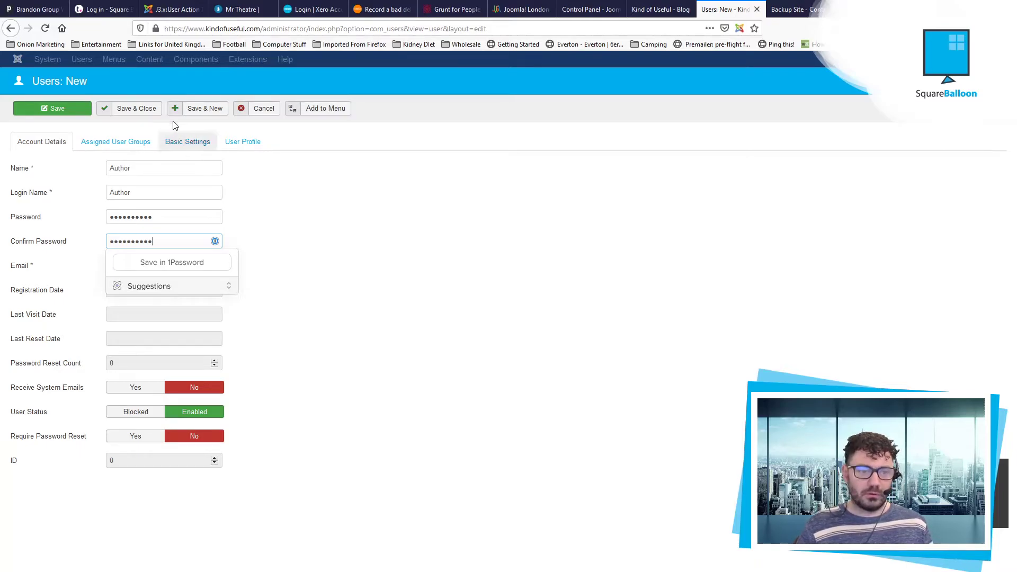
Step: Fill in the Author user's e-mail address and save the user
left_click(142, 109)
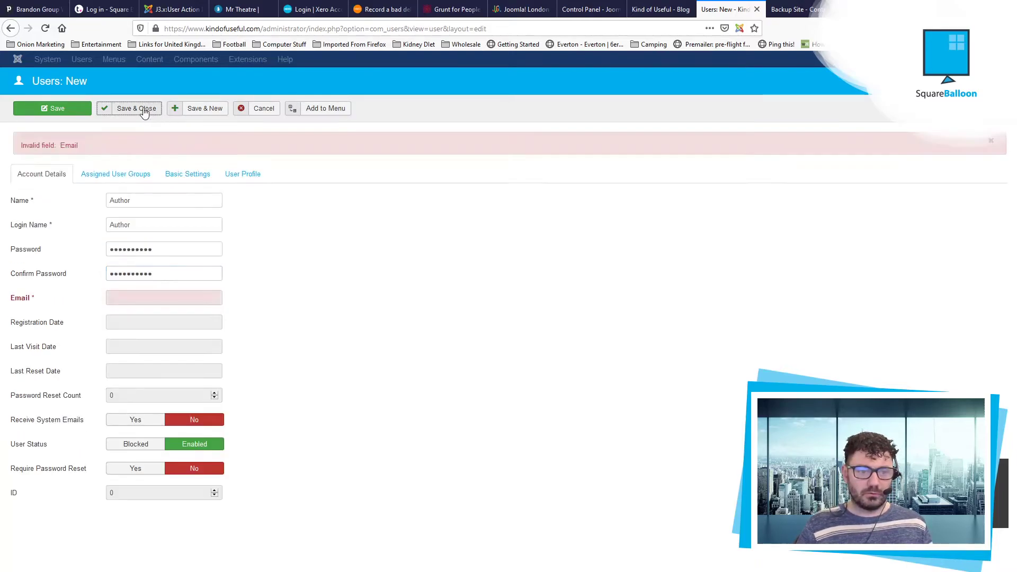
left_click(152, 300)
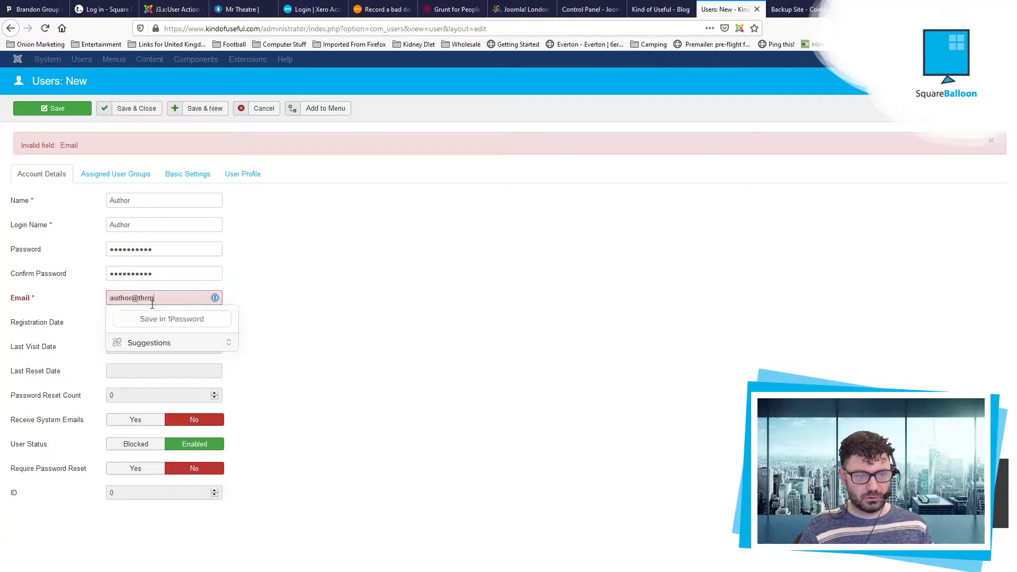
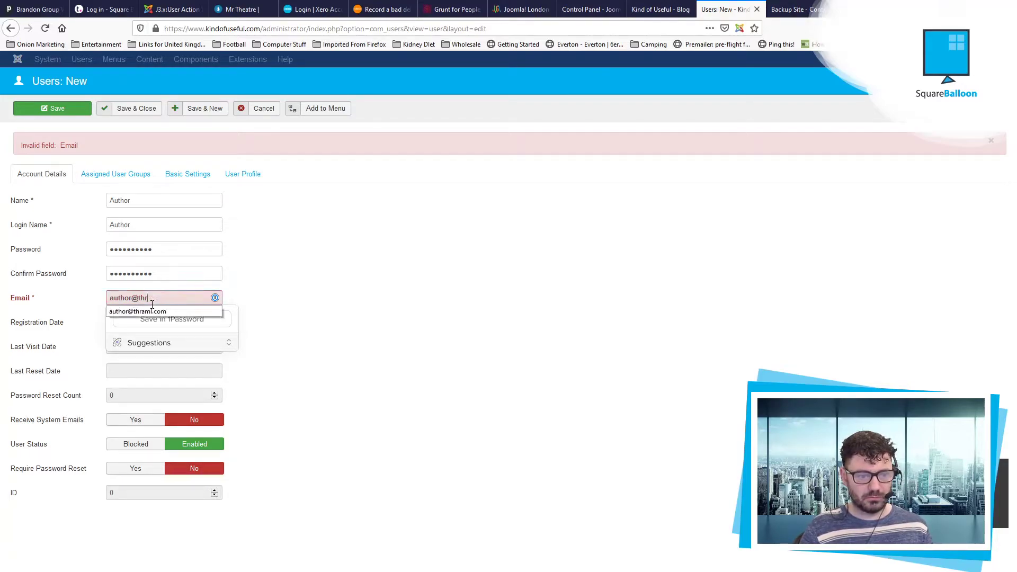
left_click(145, 108)
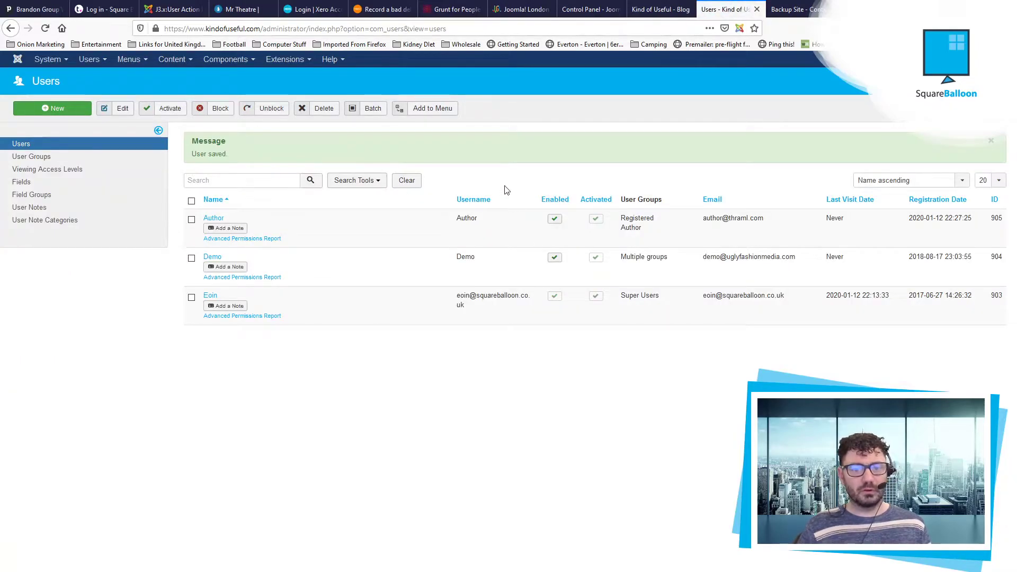
Step: Sign in to the administrator with the Author username and its password
key("ctrl+a")
key("F5")
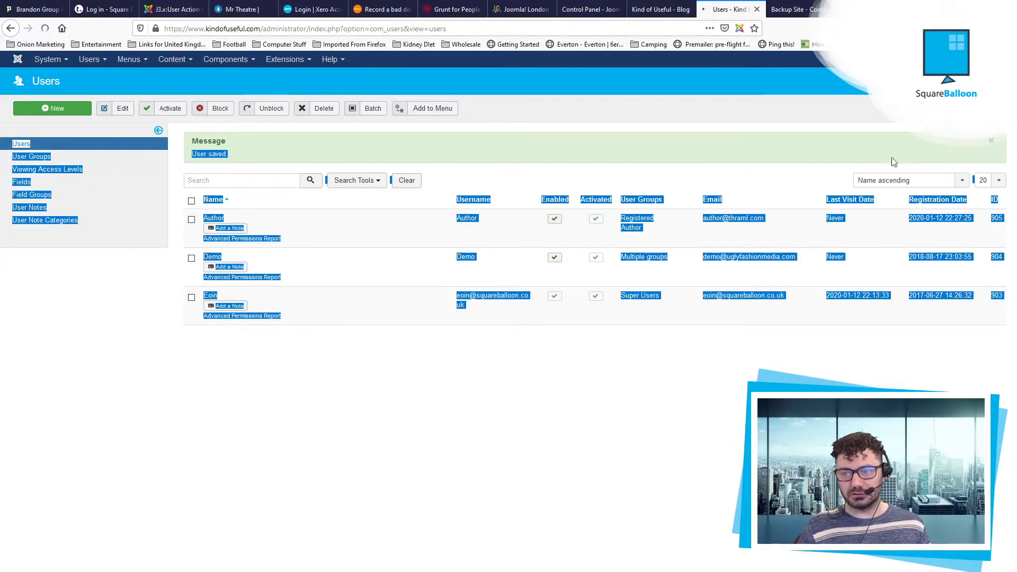
left_click(506, 401)
type("Author")
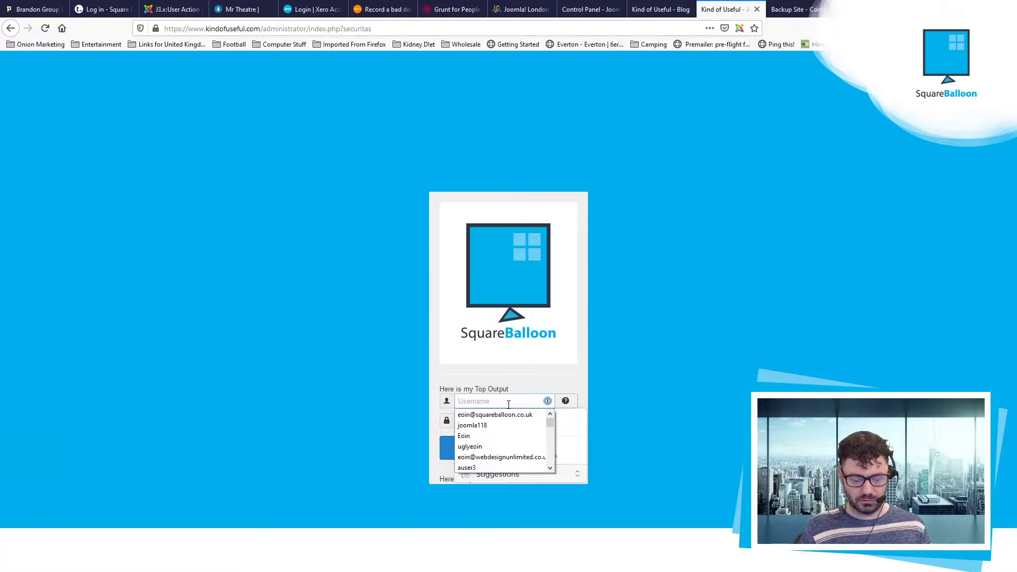
key("Tab")
type("••")
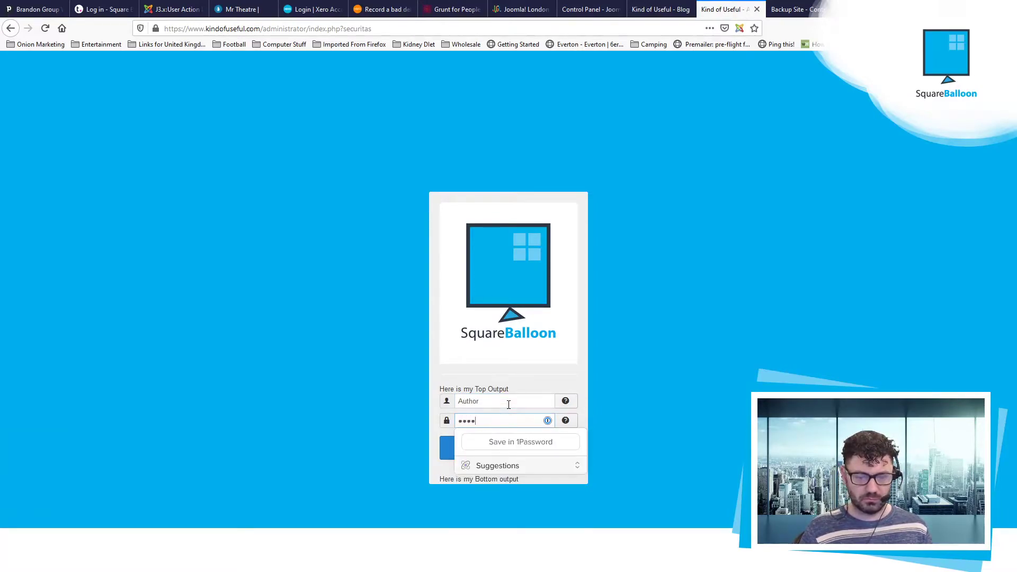
type("••")
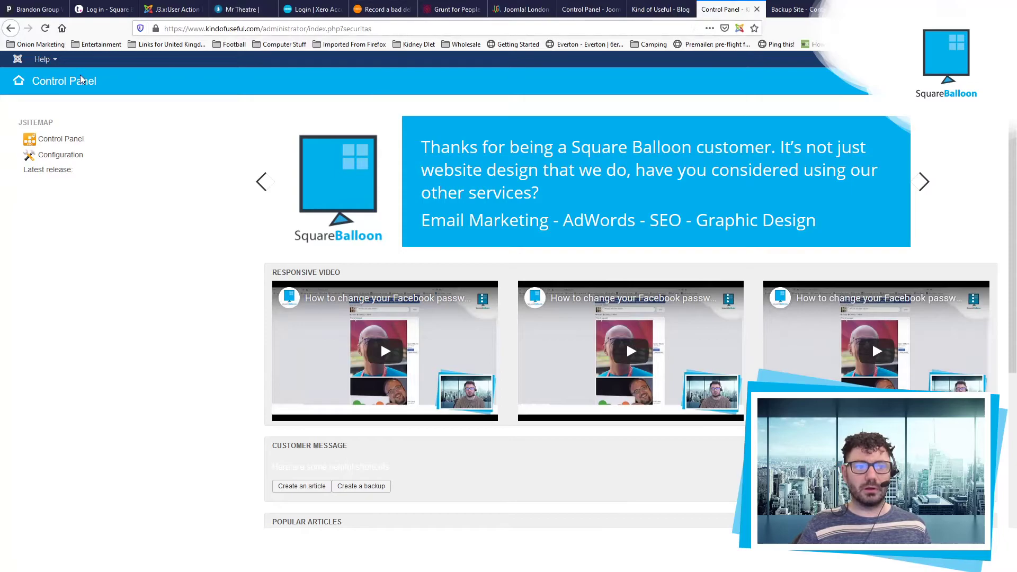
Step: Check the Help menu available to Author, then sign back in as administrator with the saved login
left_click(45, 59)
left_click(46, 60)
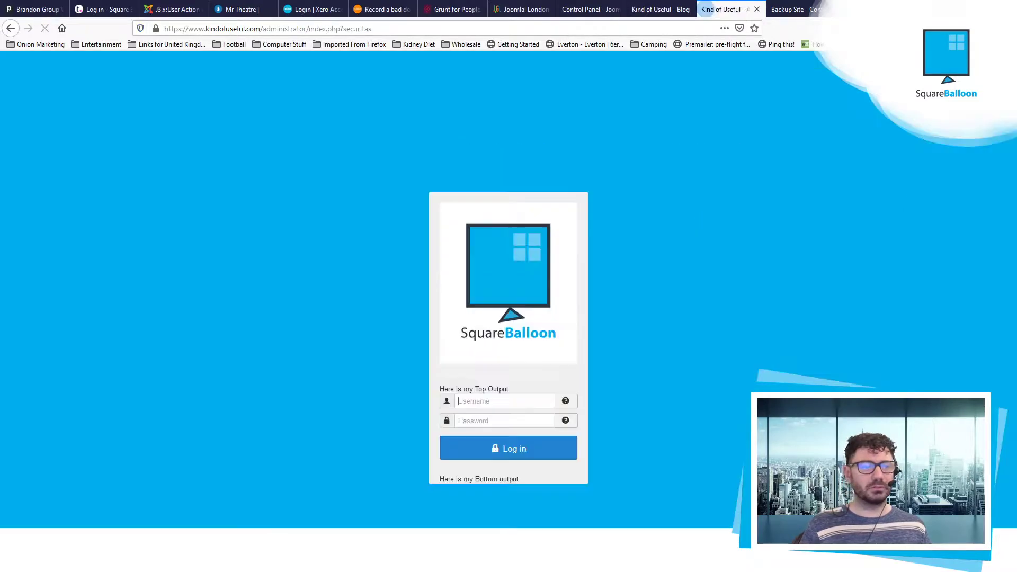
key("ctrl+shift+x")
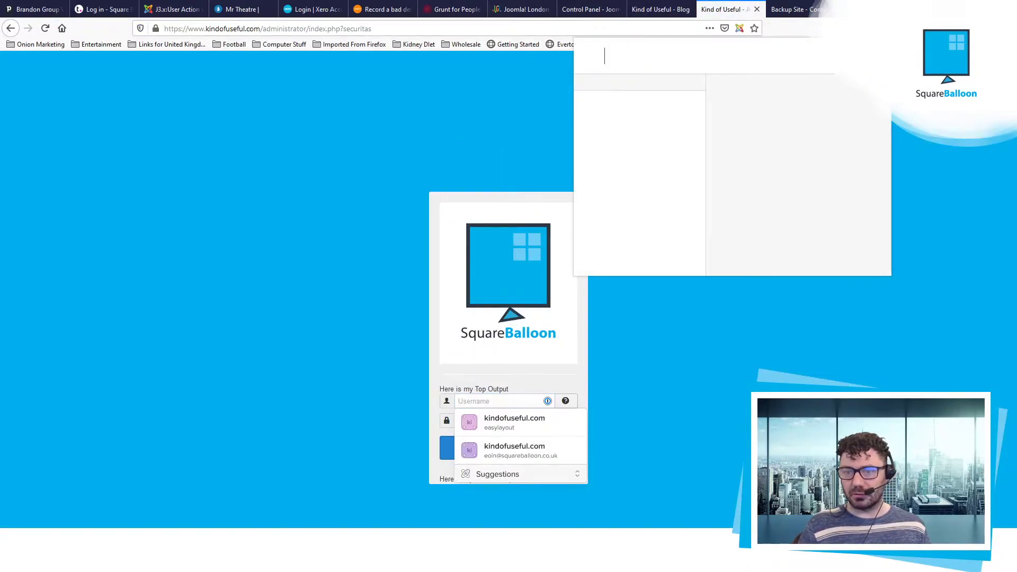
left_click(683, 132)
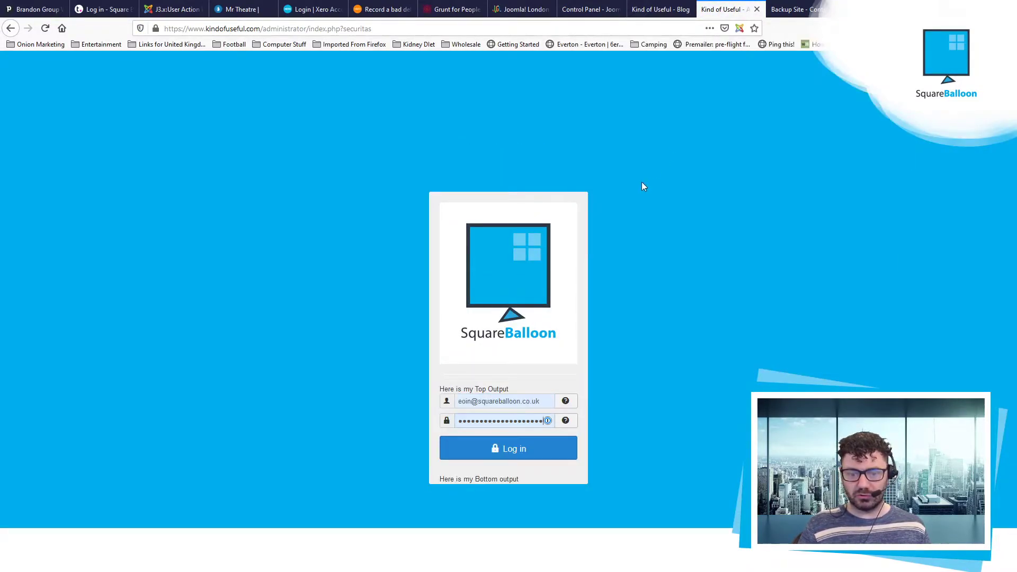
left_click(511, 447)
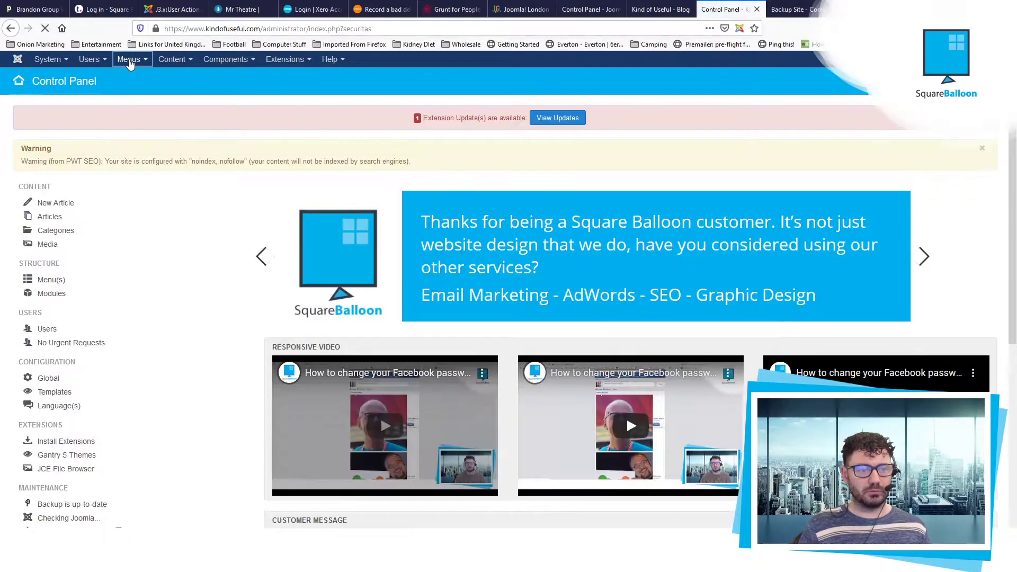
Step: Filter Menus > Manage to administrator menus and edit Admin Menu - Content Creator
left_click(130, 60)
left_click(139, 79)
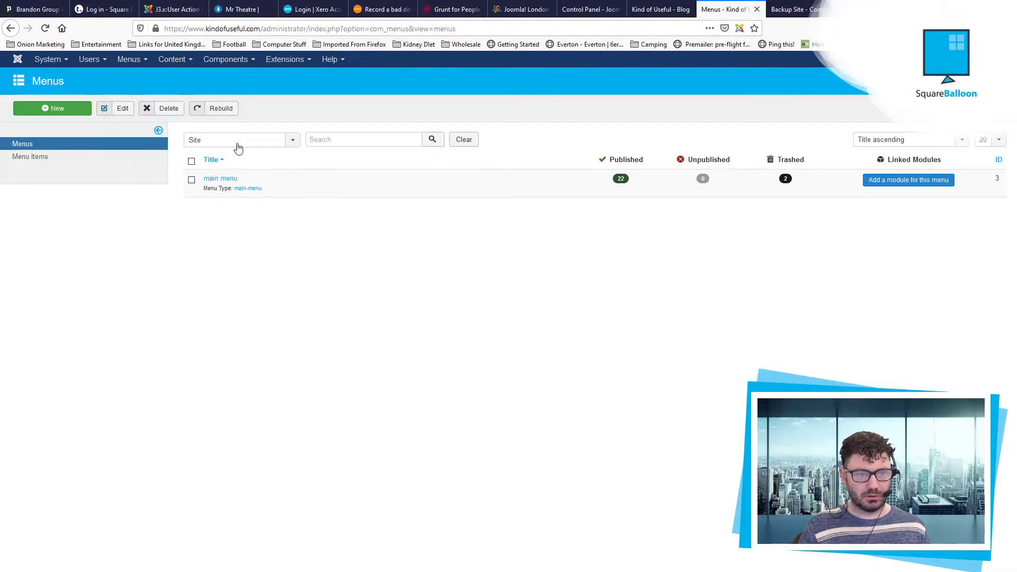
left_click(237, 144)
left_click(228, 166)
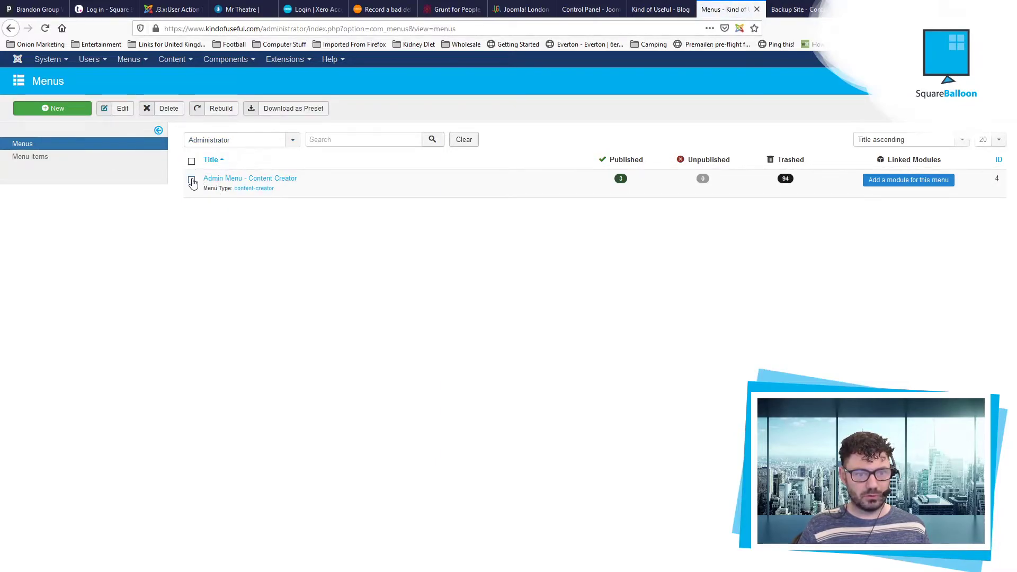
left_click(119, 113)
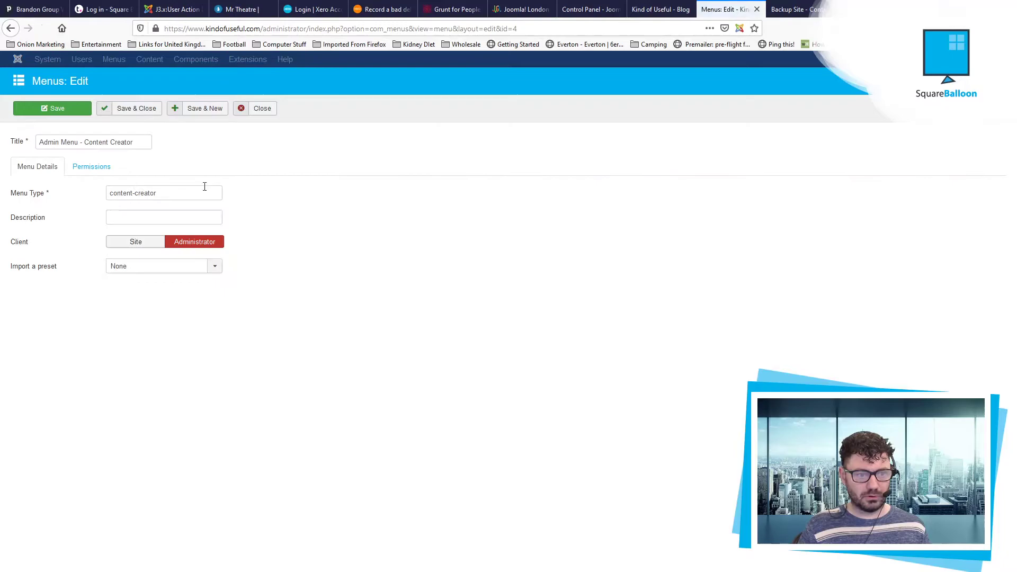
Step: Set the Author group's permissions on this menu to Allowed and save it
left_click(90, 170)
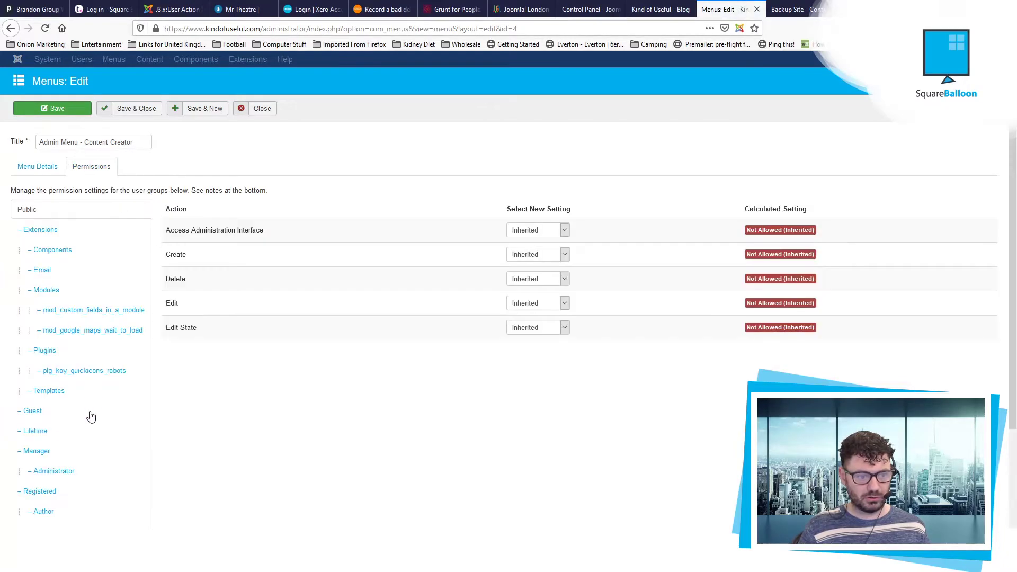
scroll(68, 413, "down", 3)
left_click(66, 378)
scroll(415, 371, "up", 3)
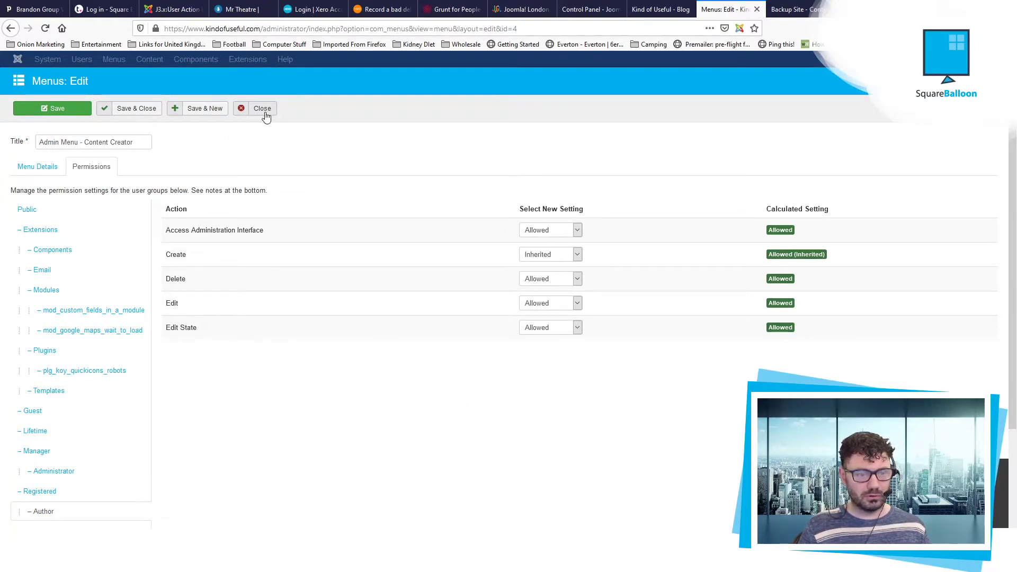
left_click(28, 162)
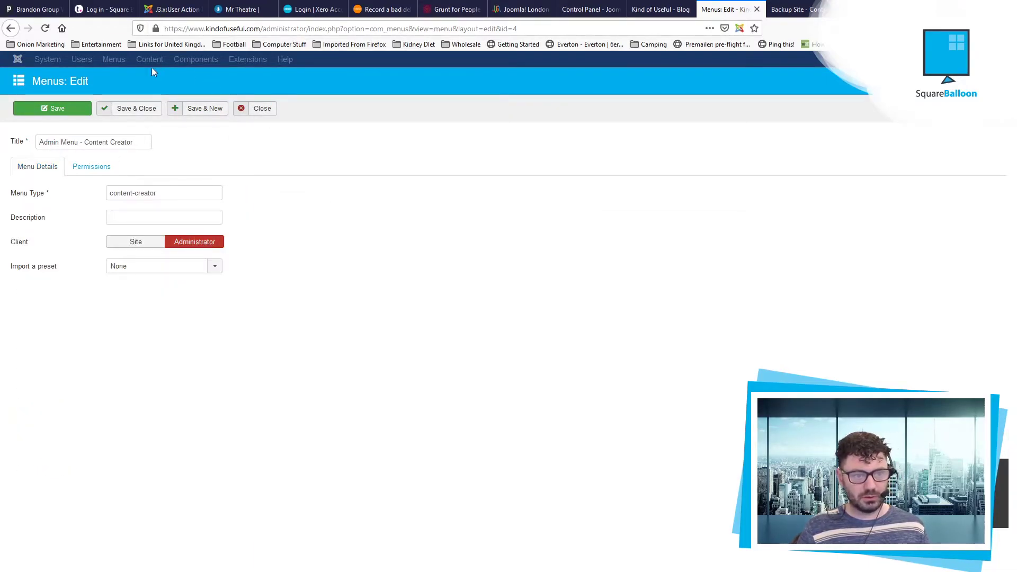
left_click(122, 107)
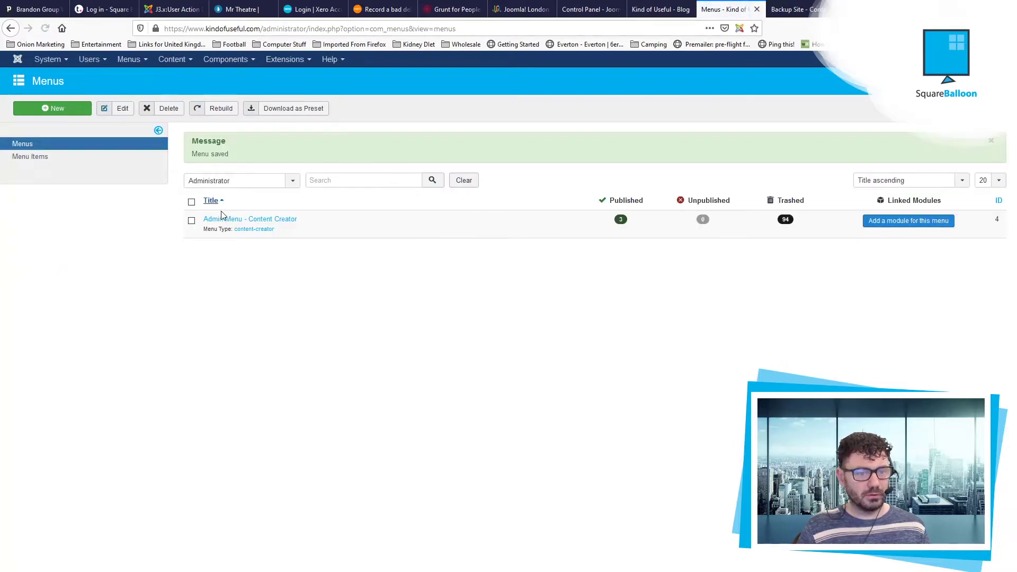
Step: Inspect the Instant Site Backup item's Link Type and Details, close it, and go to Articles
left_click(237, 222)
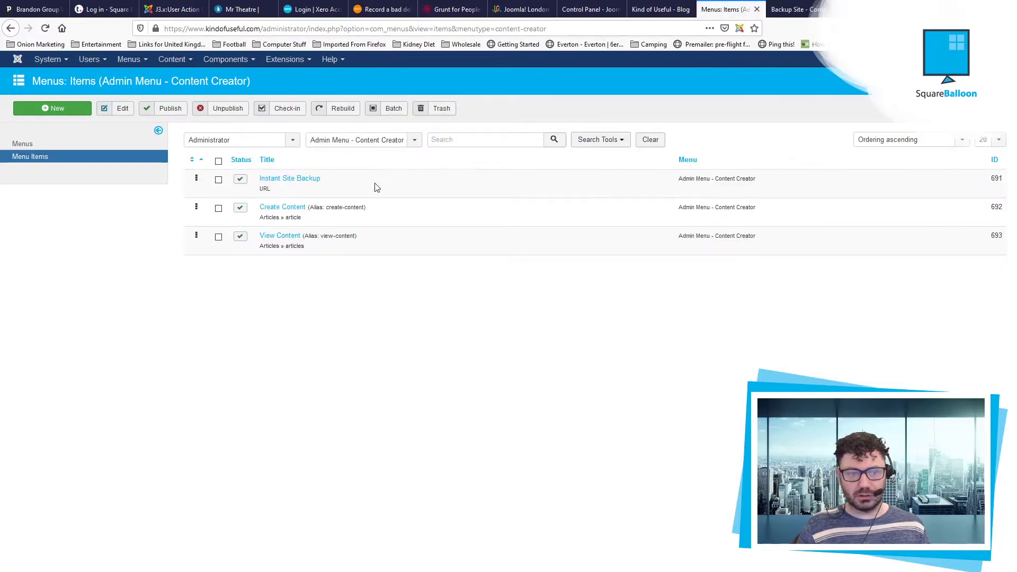
left_click(308, 183)
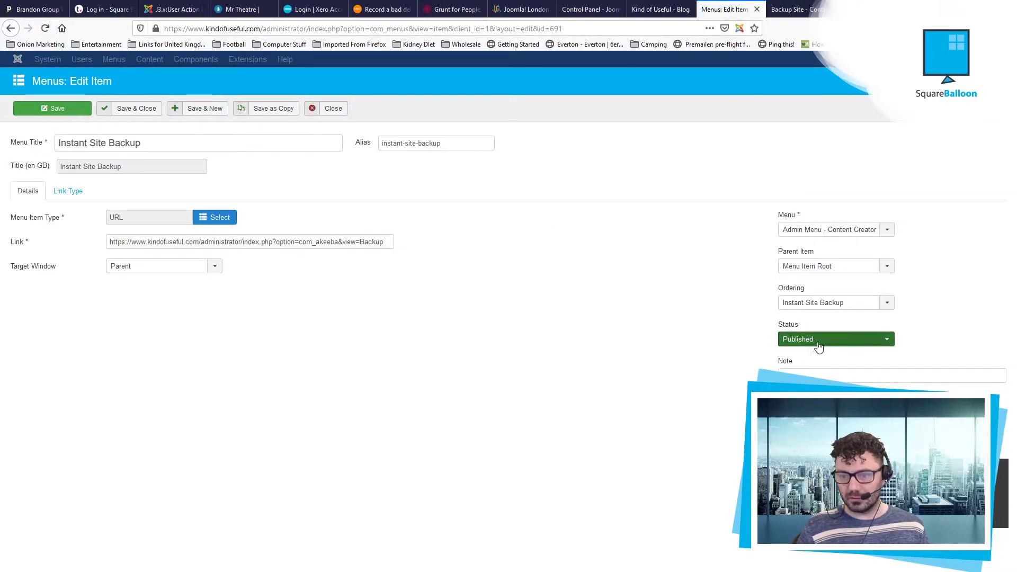
left_click(77, 190)
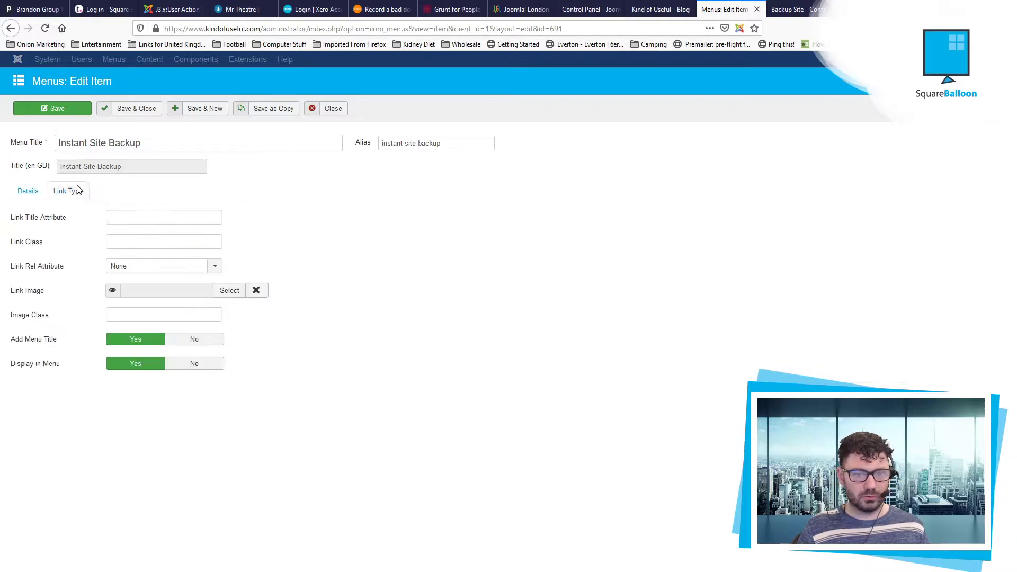
left_click(26, 193)
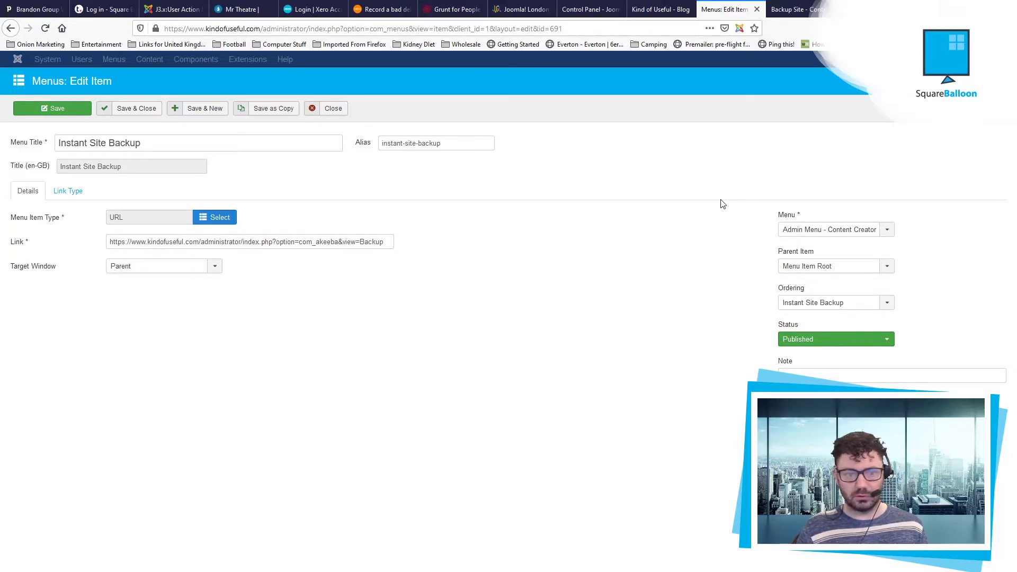
left_click(333, 108)
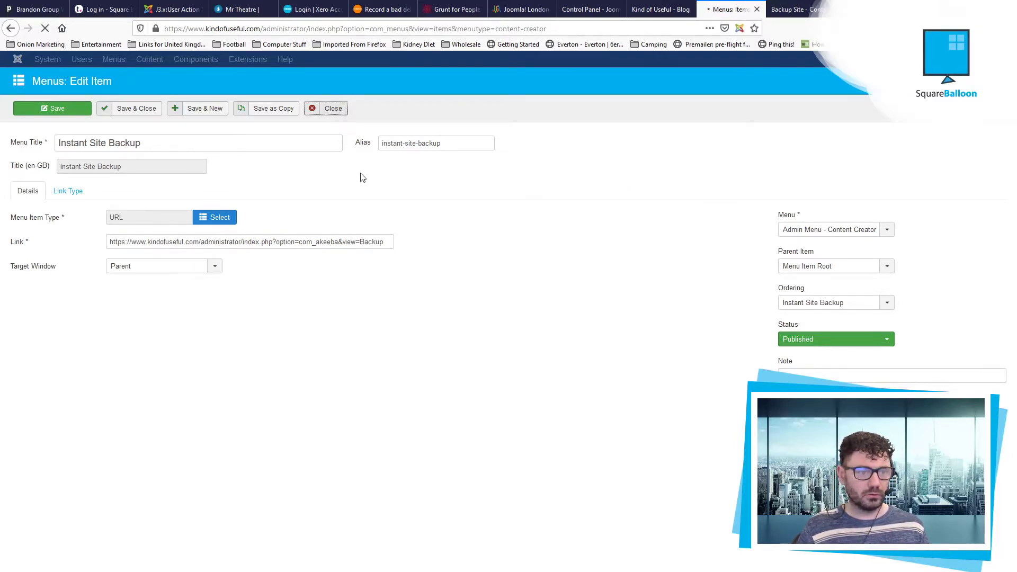
left_click(175, 73)
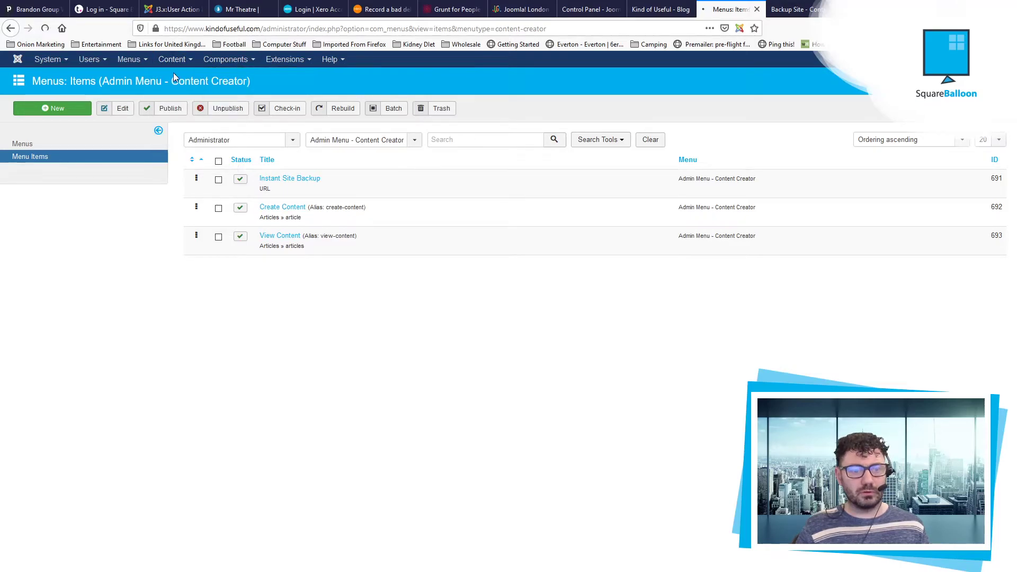
Step: In Articles Options, allow Author Configure ACL & Options, Configure Options Only and Access Administration Interface, then save
left_click(975, 108)
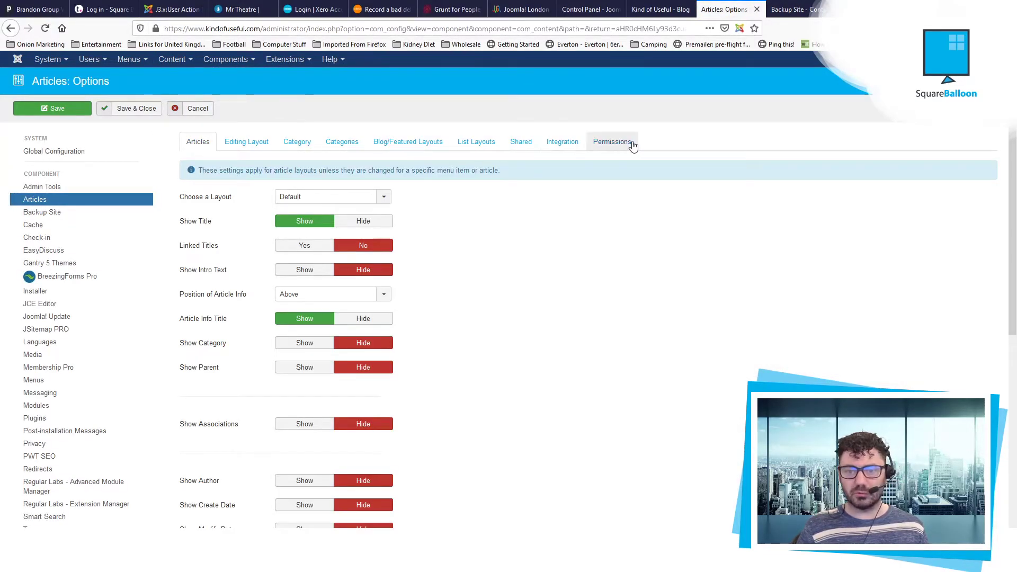
left_click(612, 142)
scroll(317, 259, "down", 2)
scroll(286, 296, "down", 4)
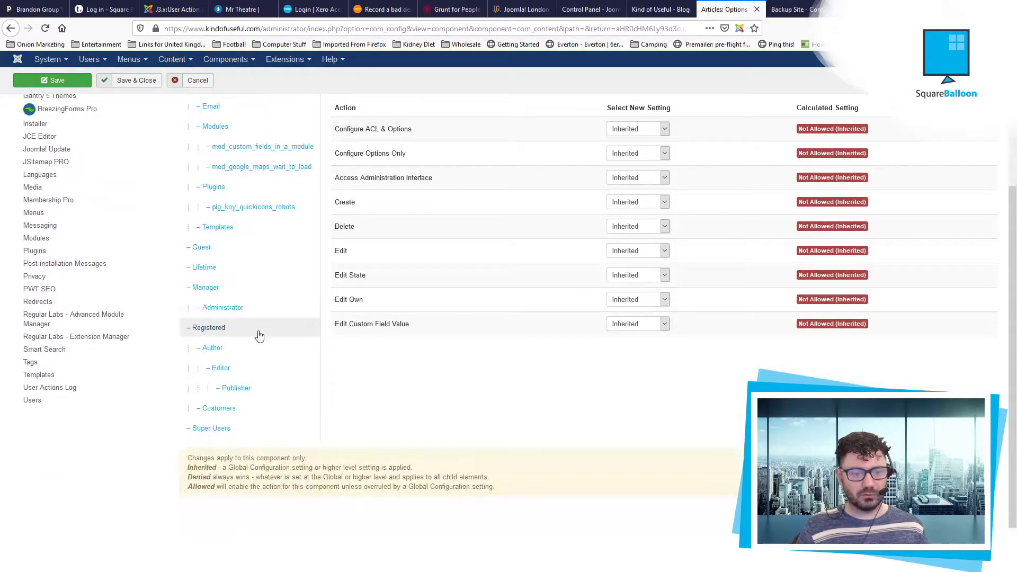
left_click(259, 344)
scroll(567, 315, "up", 6)
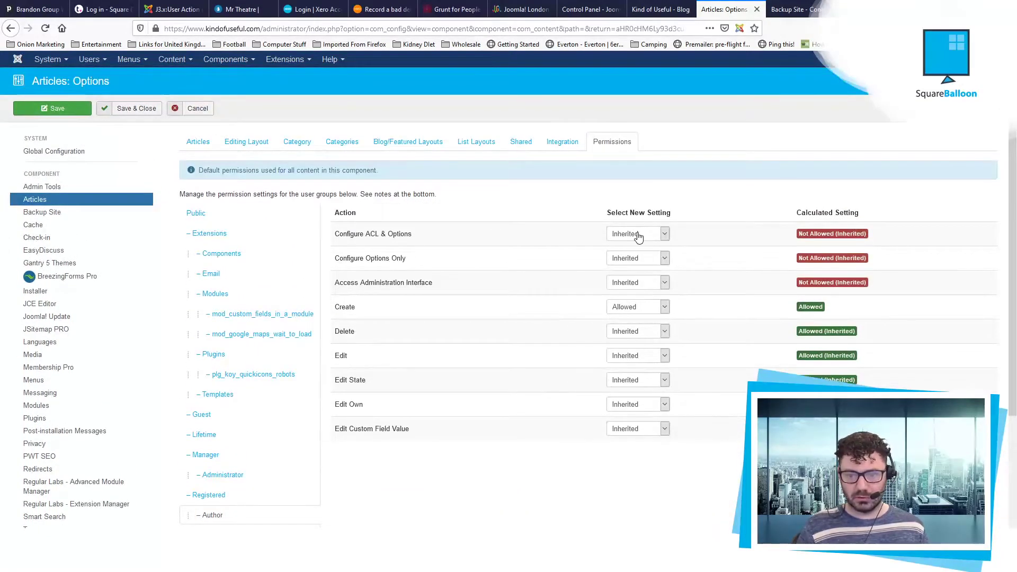
left_click(638, 234)
left_click(640, 257)
left_click(632, 295)
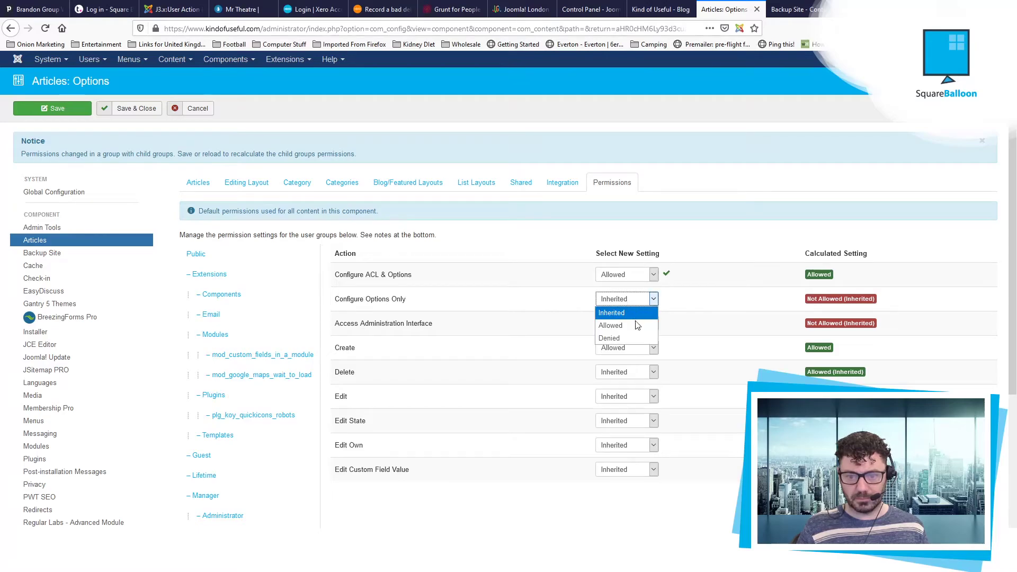
left_click(636, 324)
left_click(637, 325)
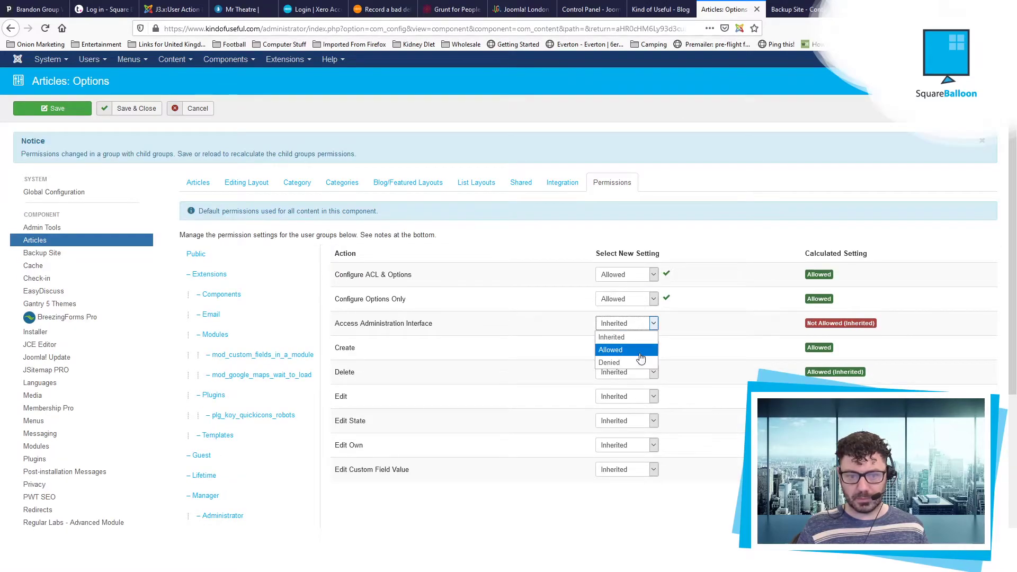
left_click(641, 354)
left_click(128, 108)
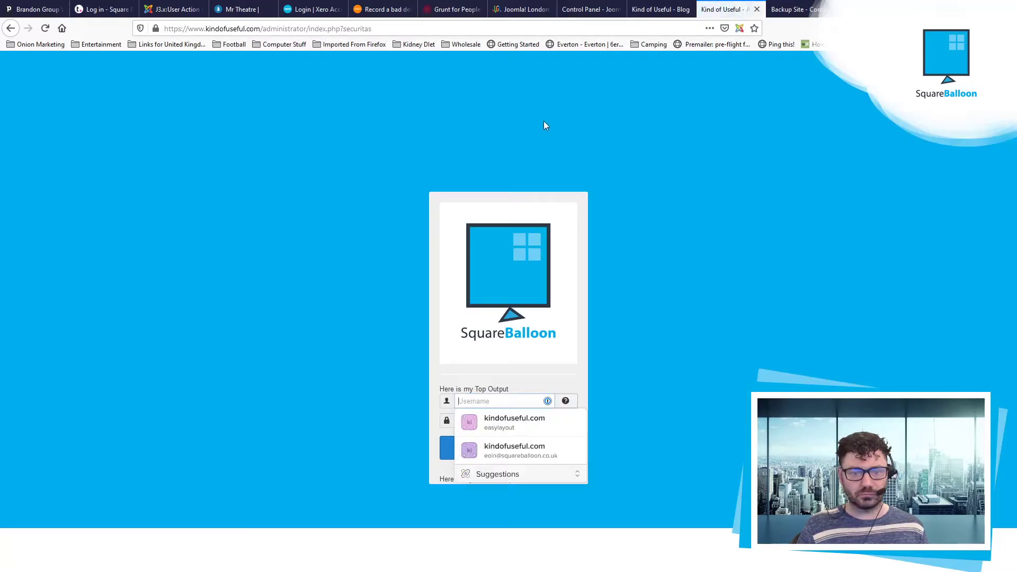
Step: Enter 'Author' as the login username and move to the password field
type("A")
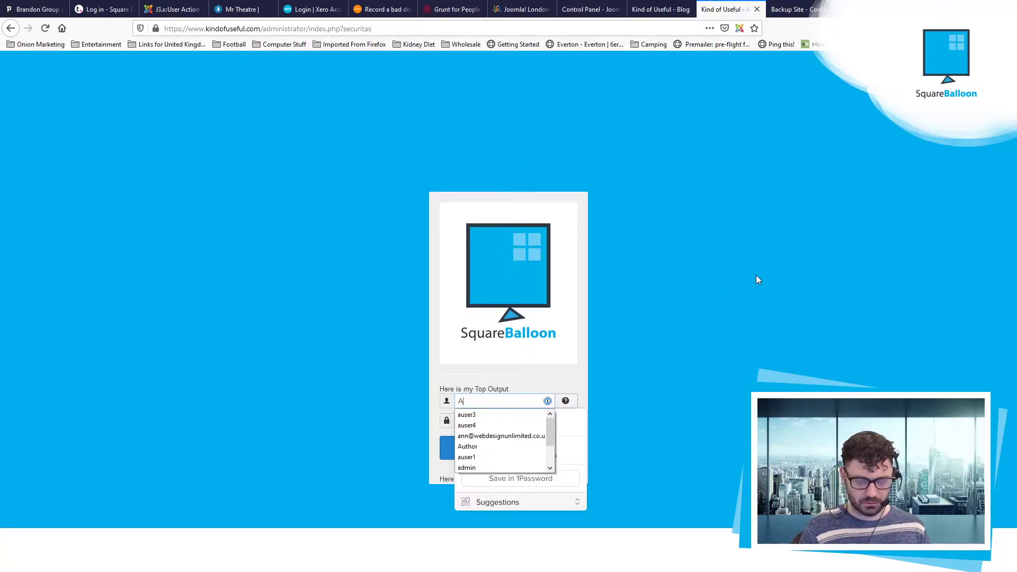
type("uthor")
key("Tab")
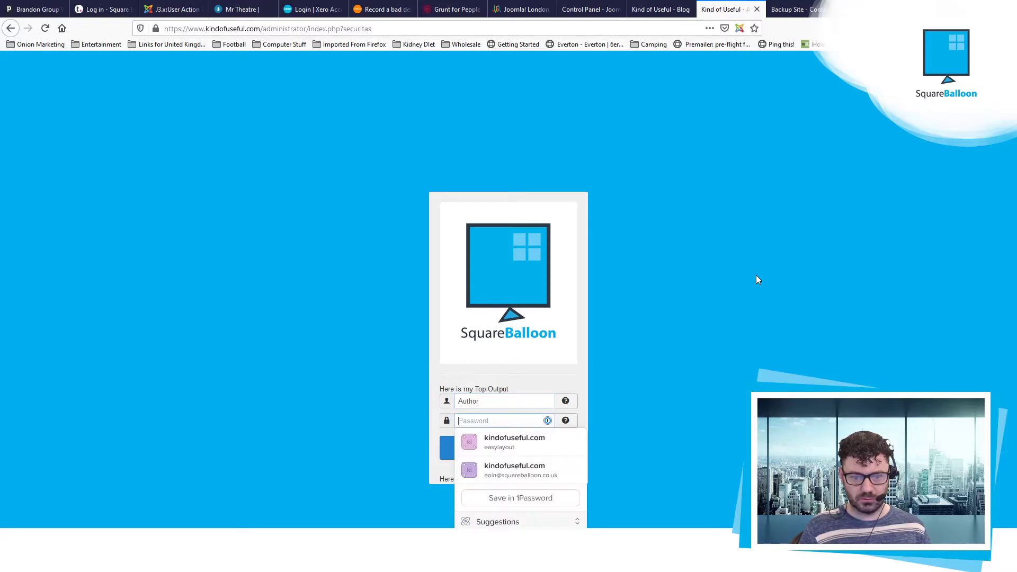
Step: Log in as Author and look over its Content menu, Help menu and control panel modules
type("•••••••••")
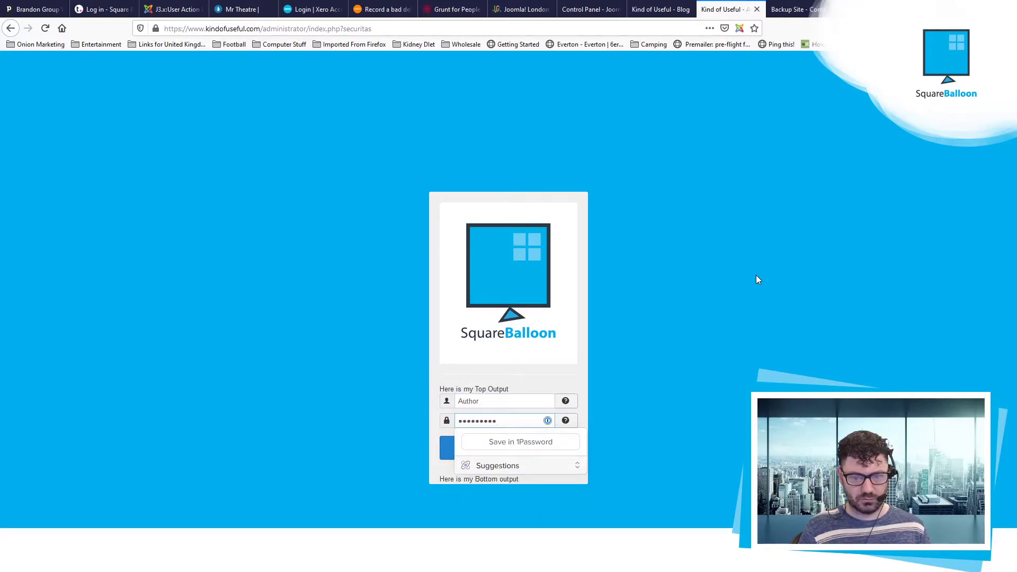
type("•")
key("Return")
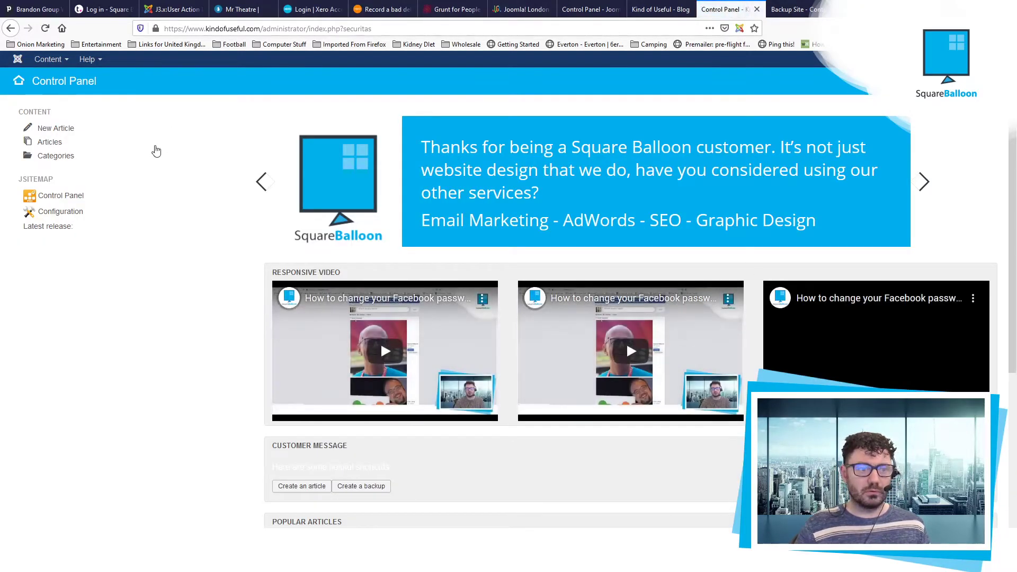
left_click(56, 61)
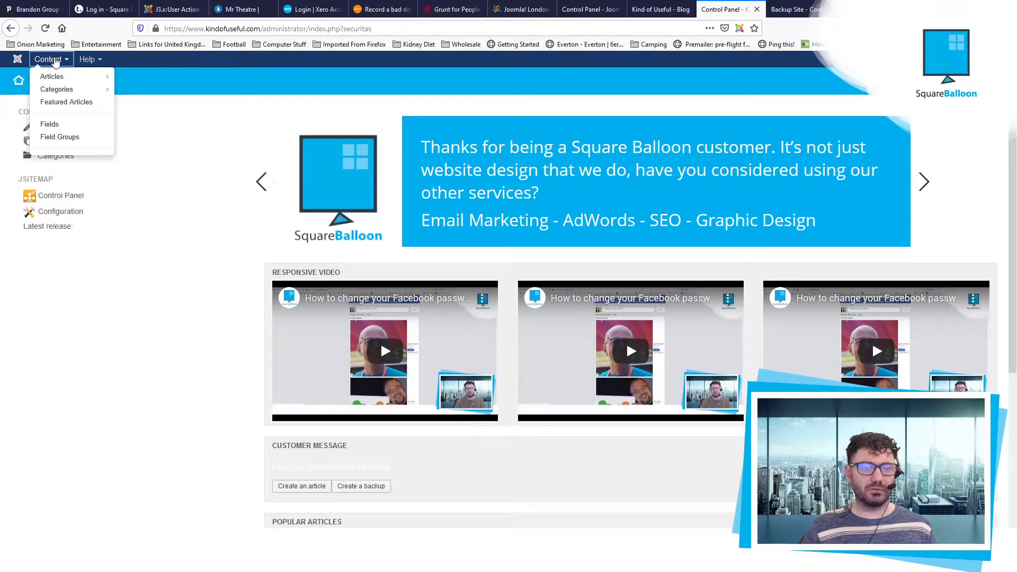
left_click(87, 60)
left_click(249, 110)
scroll(404, 370, "down", 4)
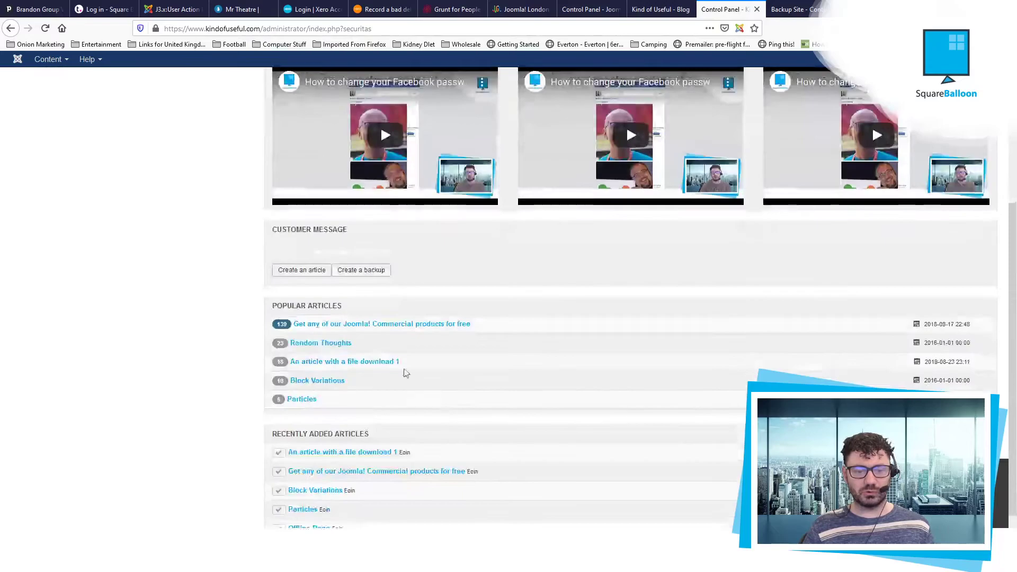
scroll(404, 370, "up", 4)
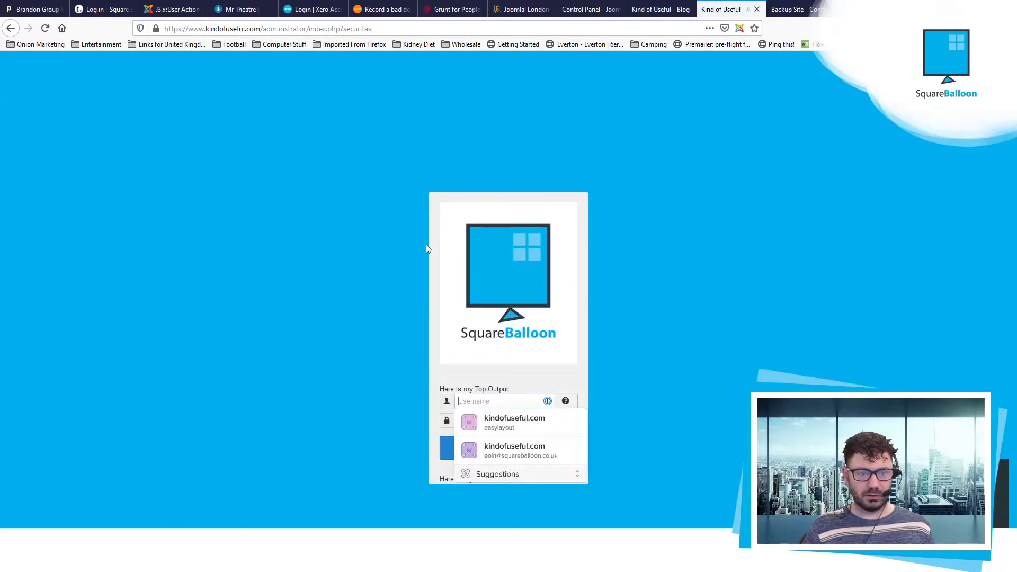
Step: Log back in as administrator and list only Administrator modules in Extensions > Modules
left_click(550, 464)
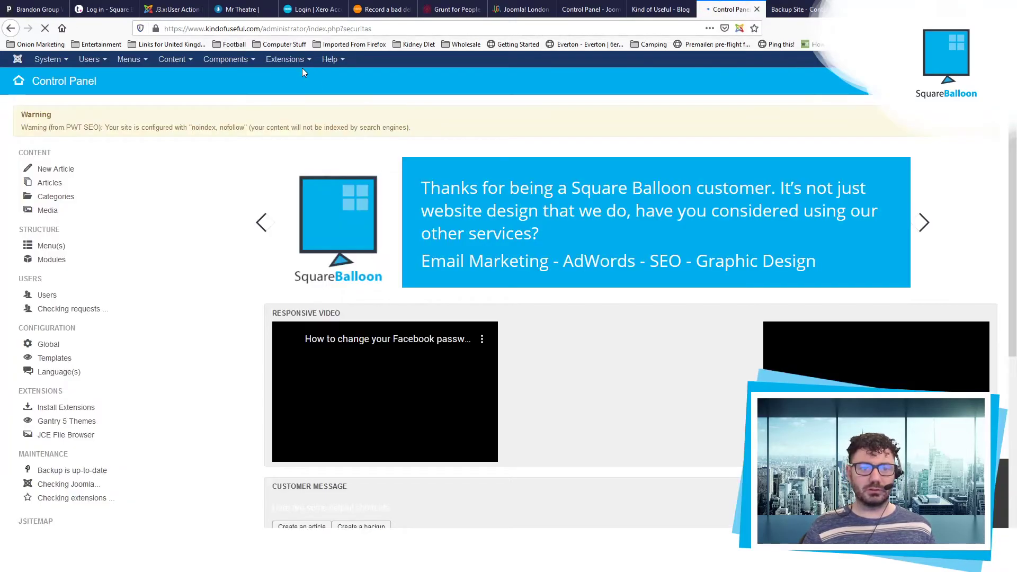
left_click(285, 59)
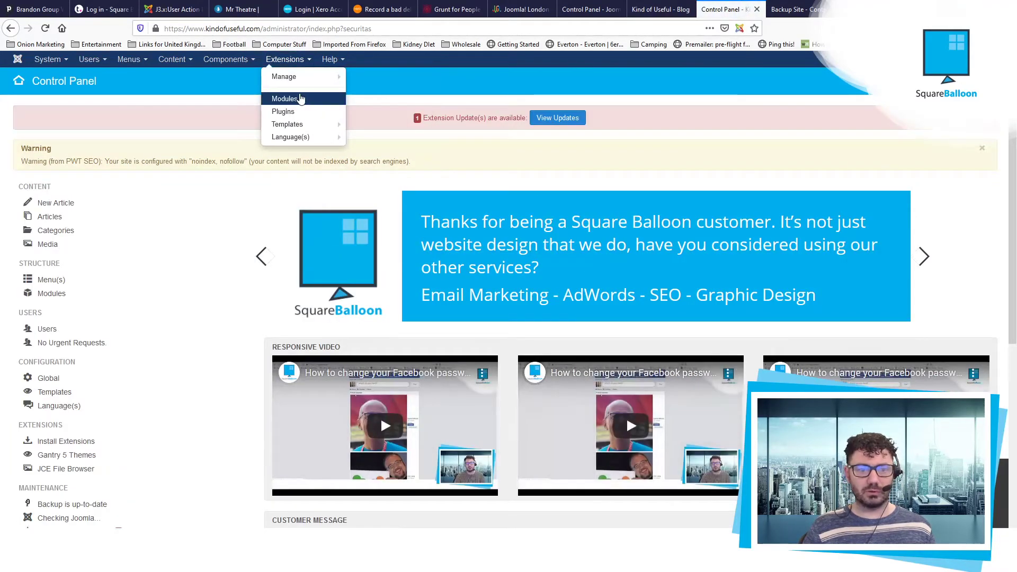
left_click(284, 97)
left_click(53, 155)
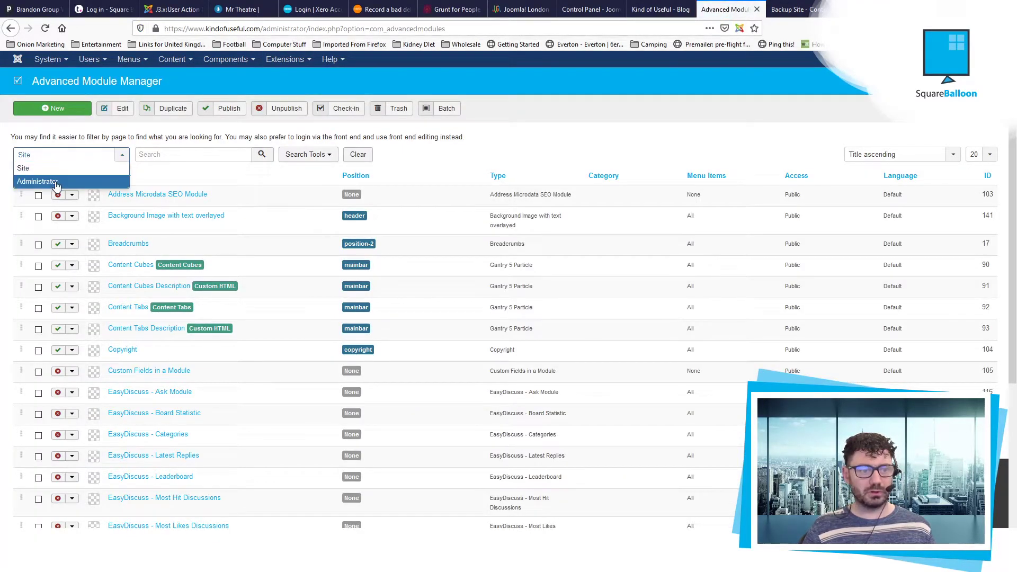
left_click(52, 181)
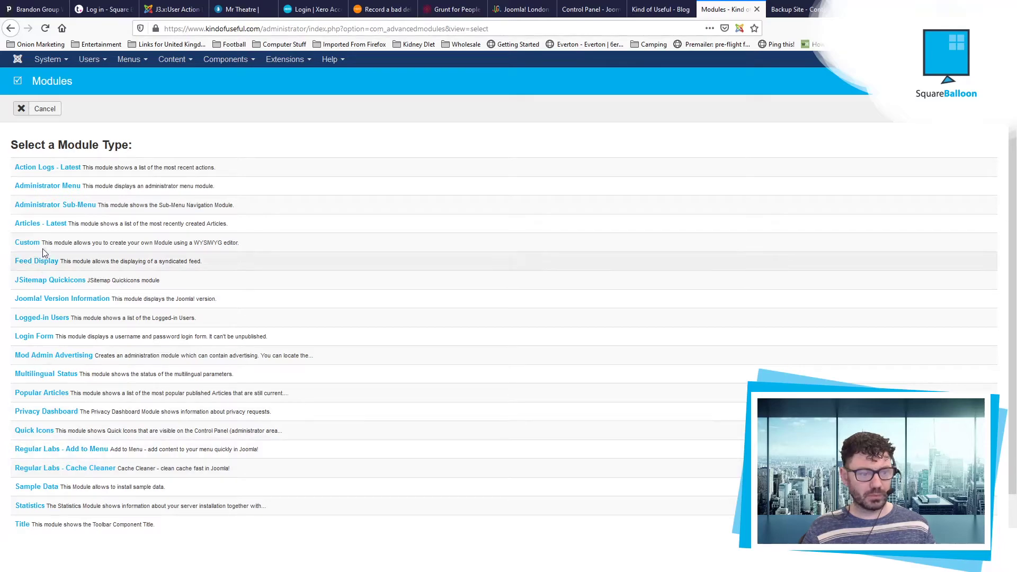
Step: Start a Custom module titled Author Menu in the cpanel position with Public access, then cancel it
left_click(31, 245)
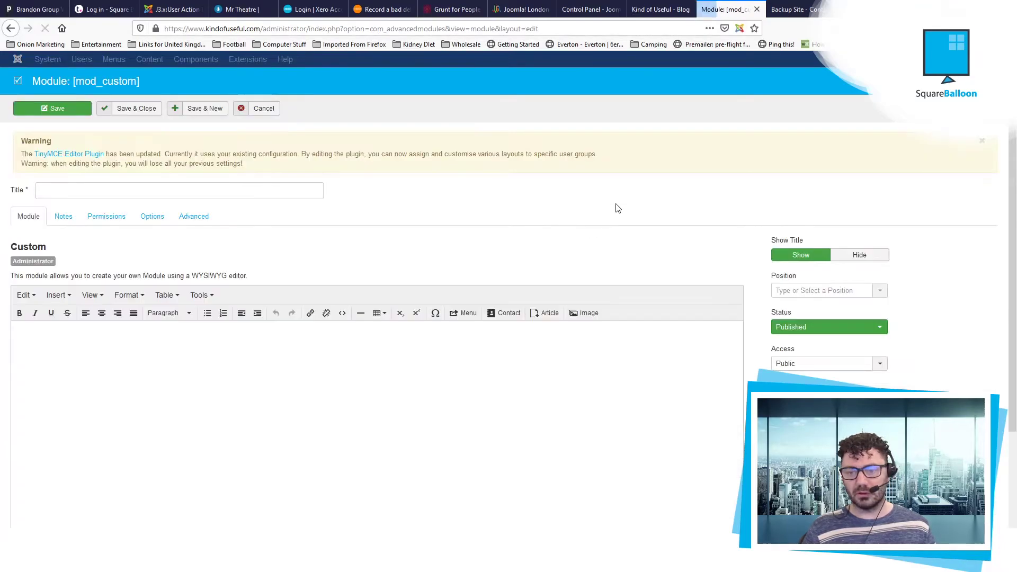
left_click(829, 298)
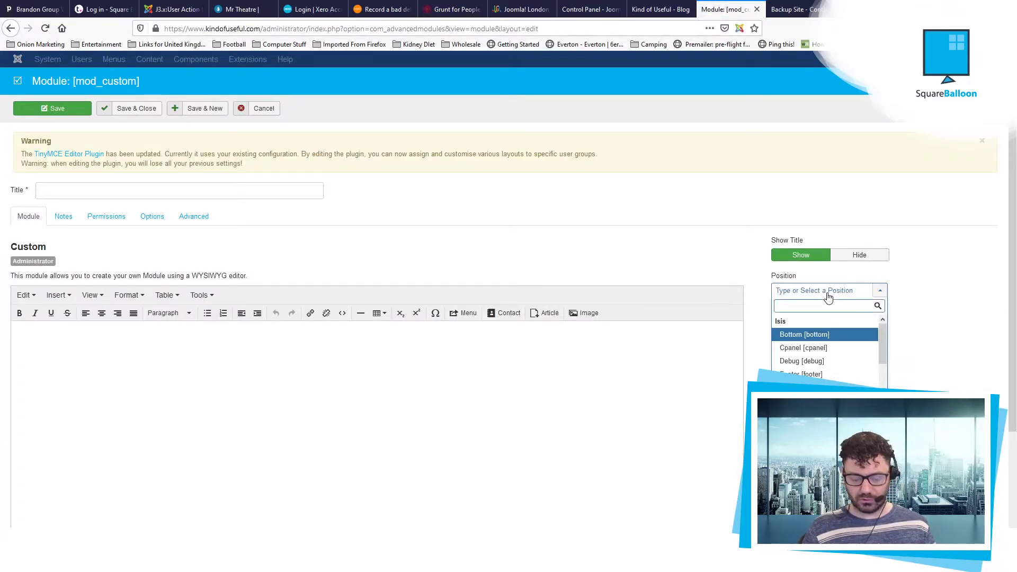
type("cpan")
key("Return")
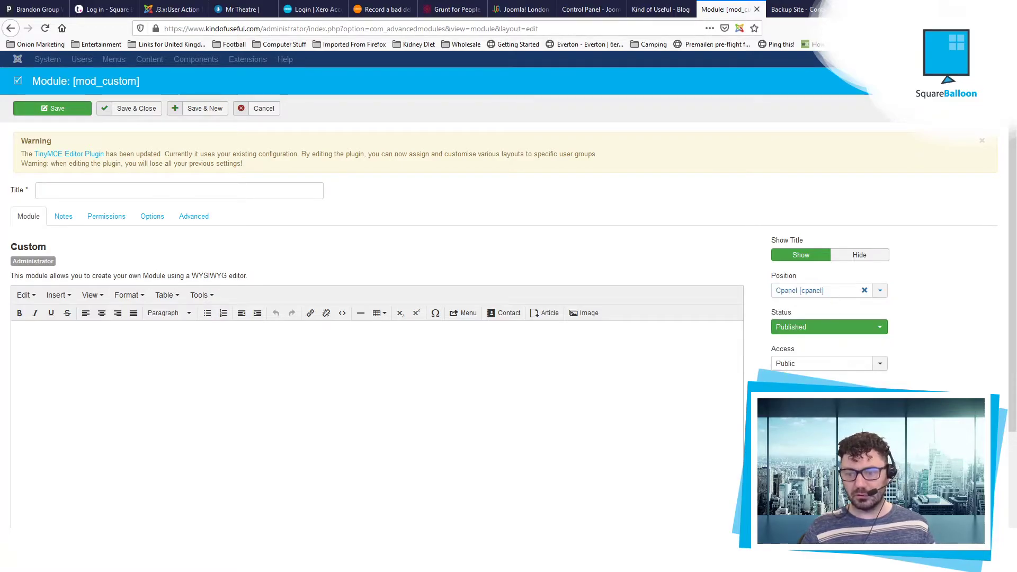
left_click(796, 366)
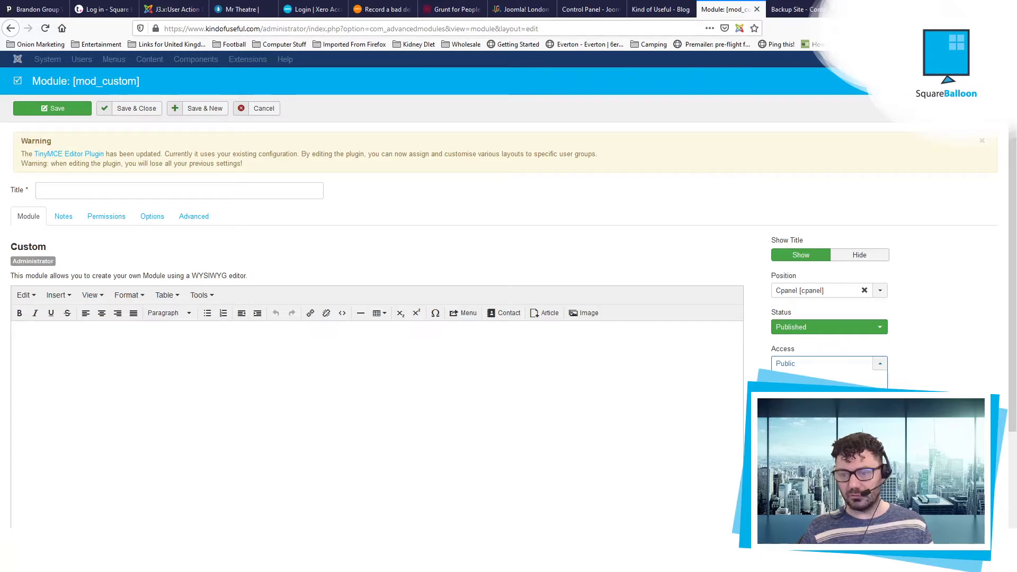
left_click(668, 246)
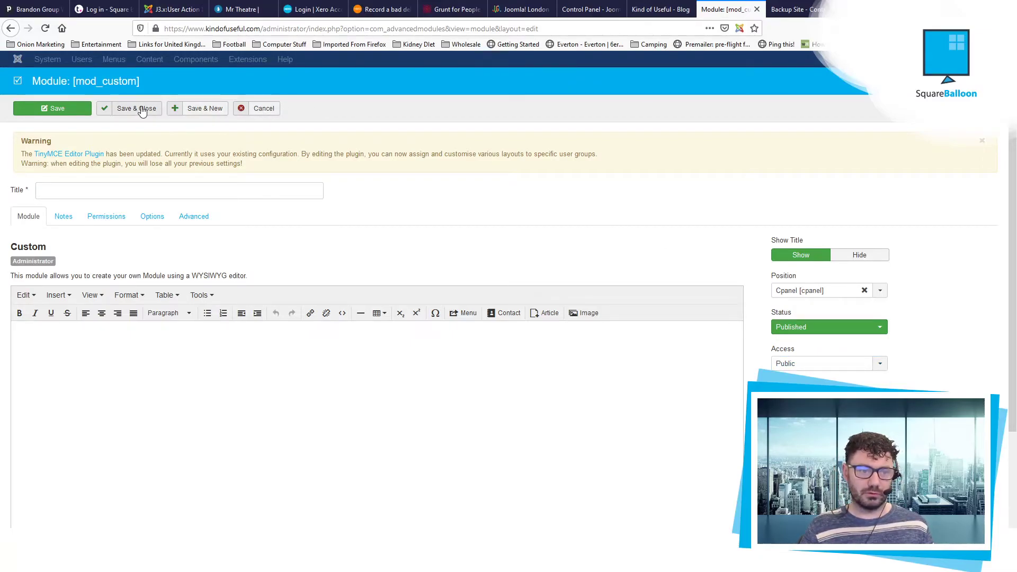
left_click(195, 194)
type("Author Menu")
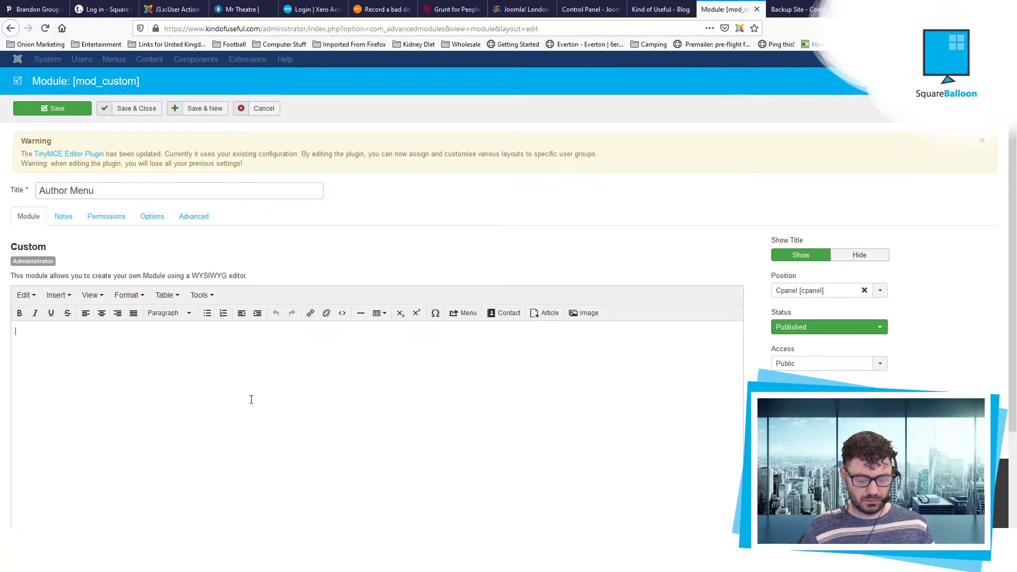
type("Herea r")
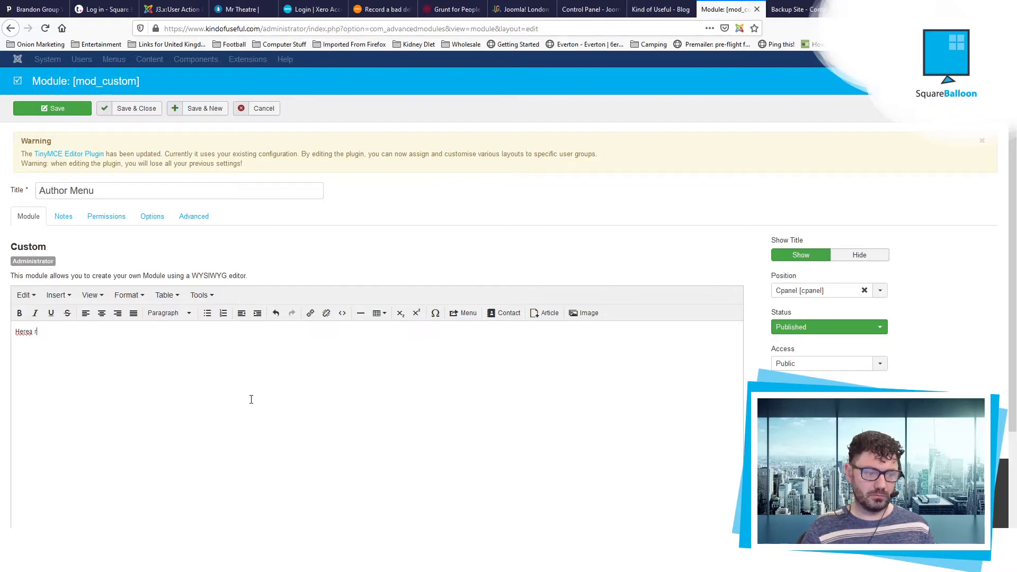
type("eyoyour opcio")
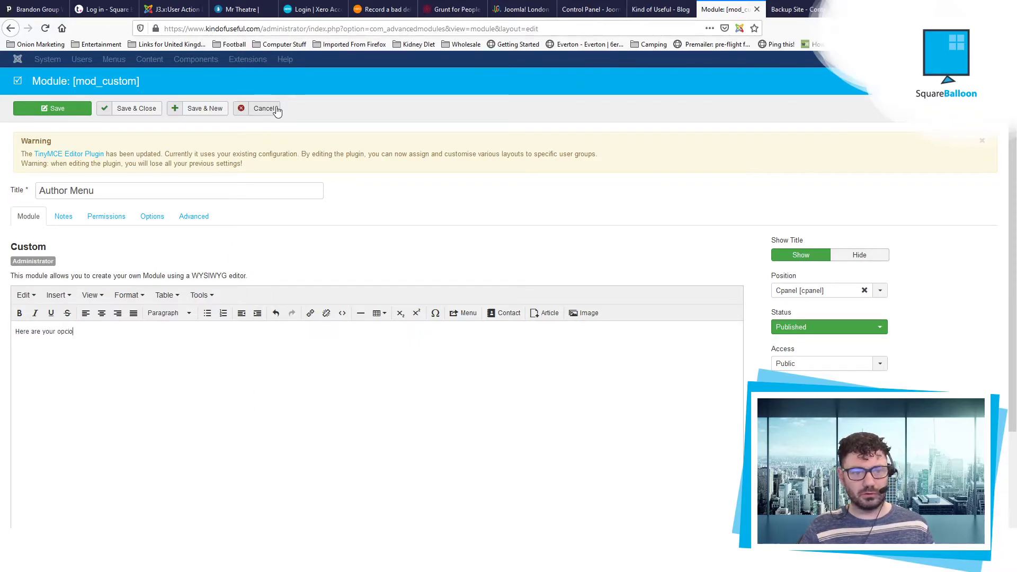
left_click(264, 108)
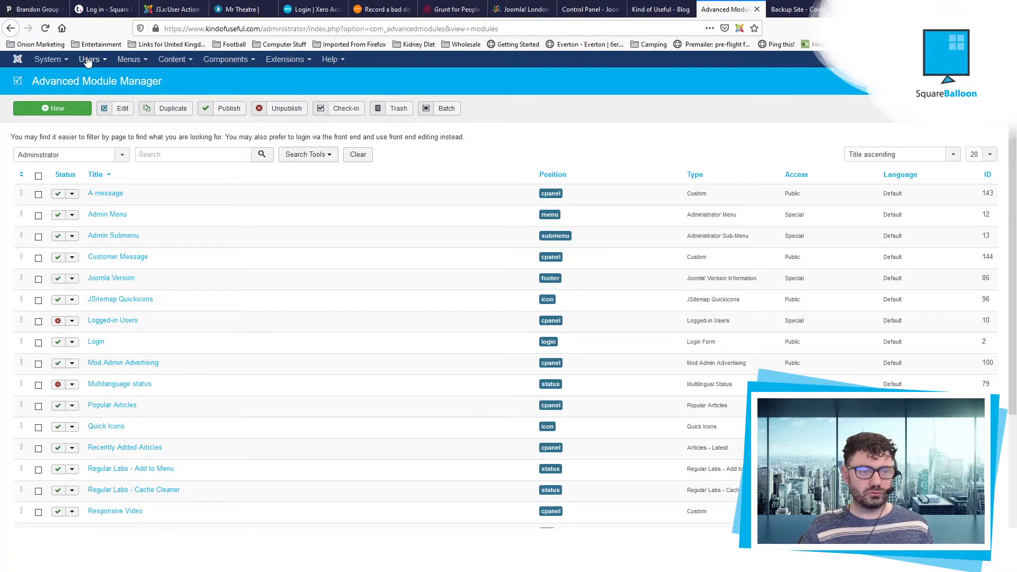
Step: Add a new viewing access level titled 'Author' for the Author group and save it
left_click(88, 61)
left_click(114, 101)
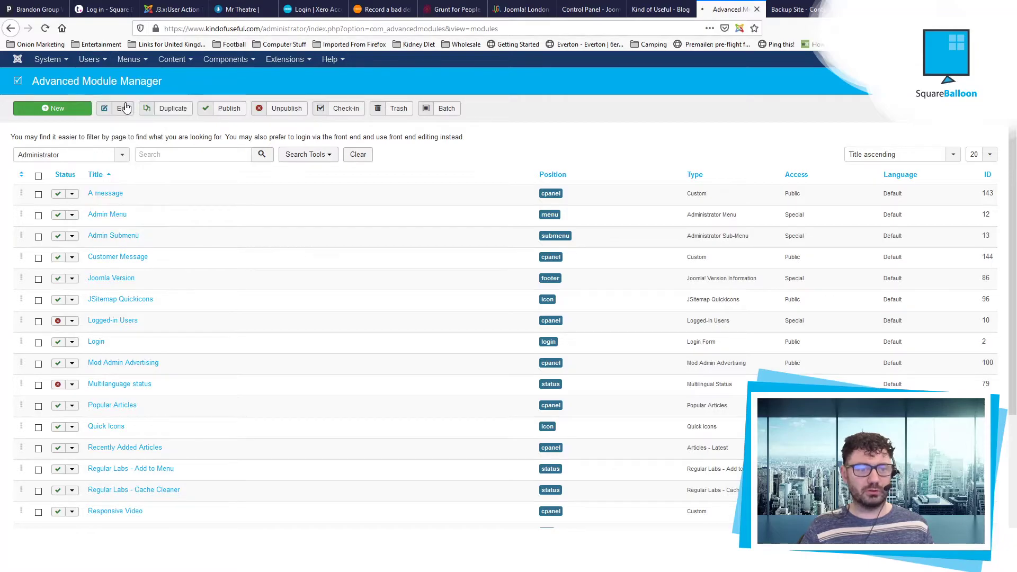
left_click(48, 108)
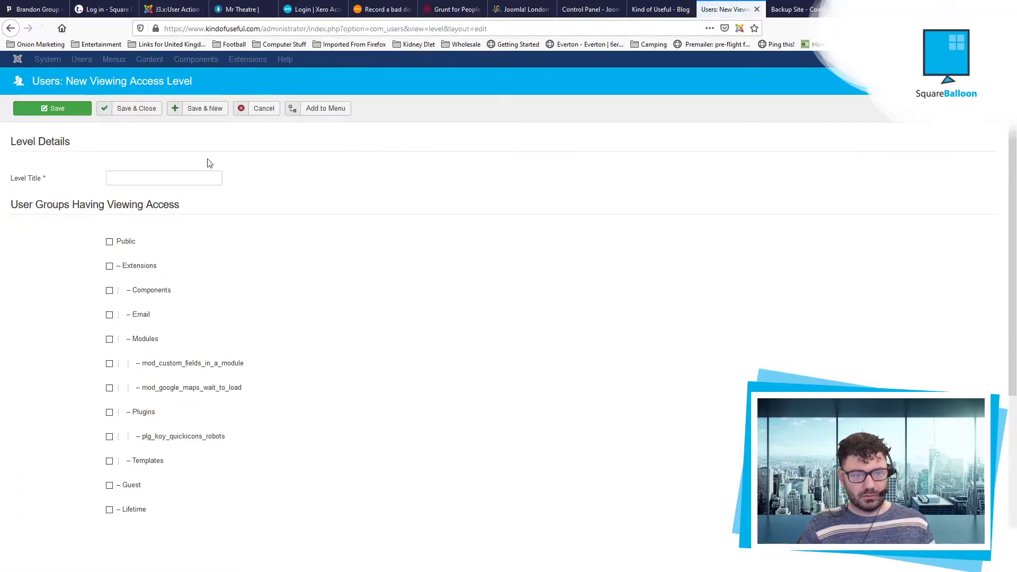
left_click(176, 178)
type("Author")
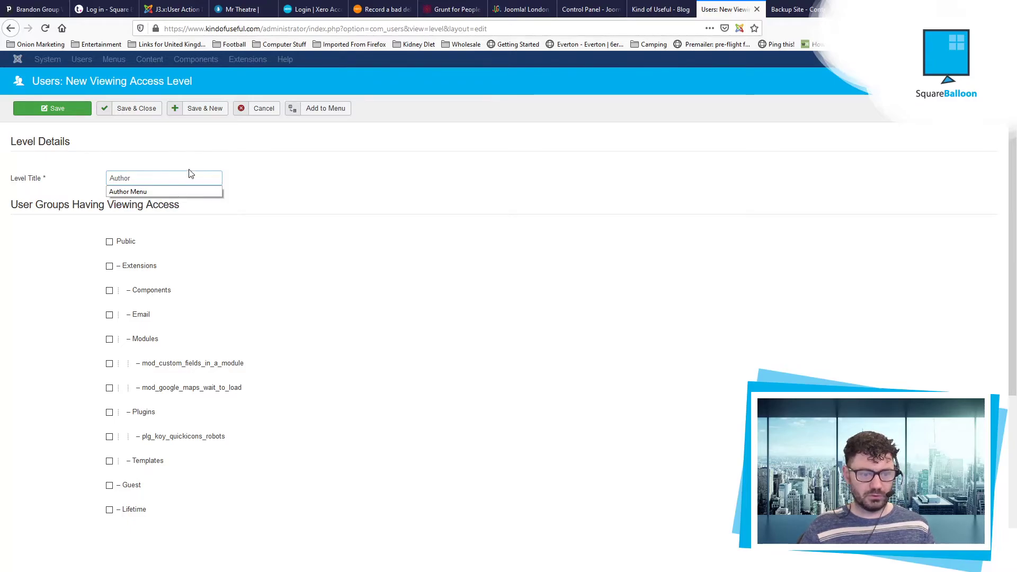
scroll(245, 308, "down", 4)
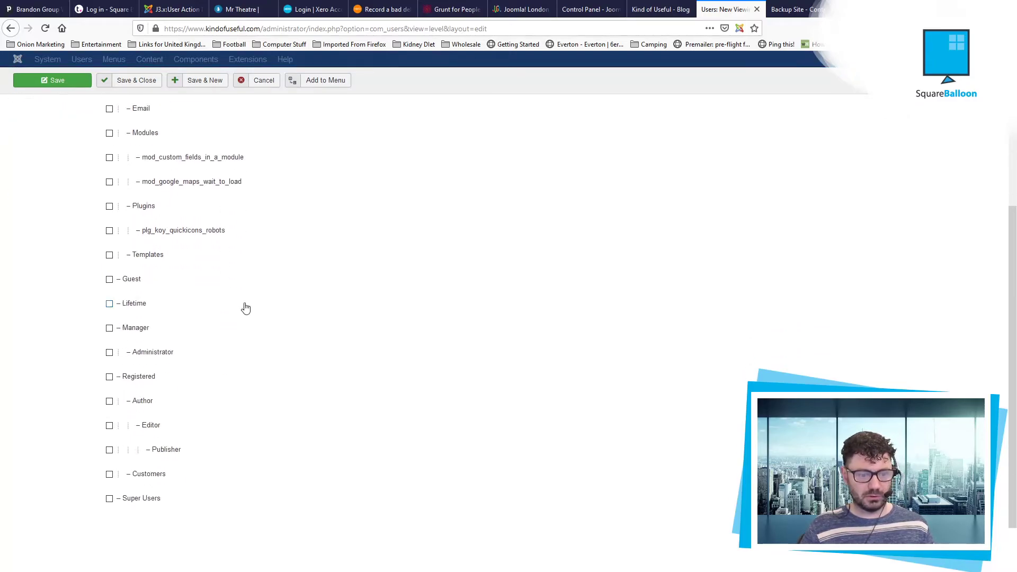
scroll(135, 344, "up", 4)
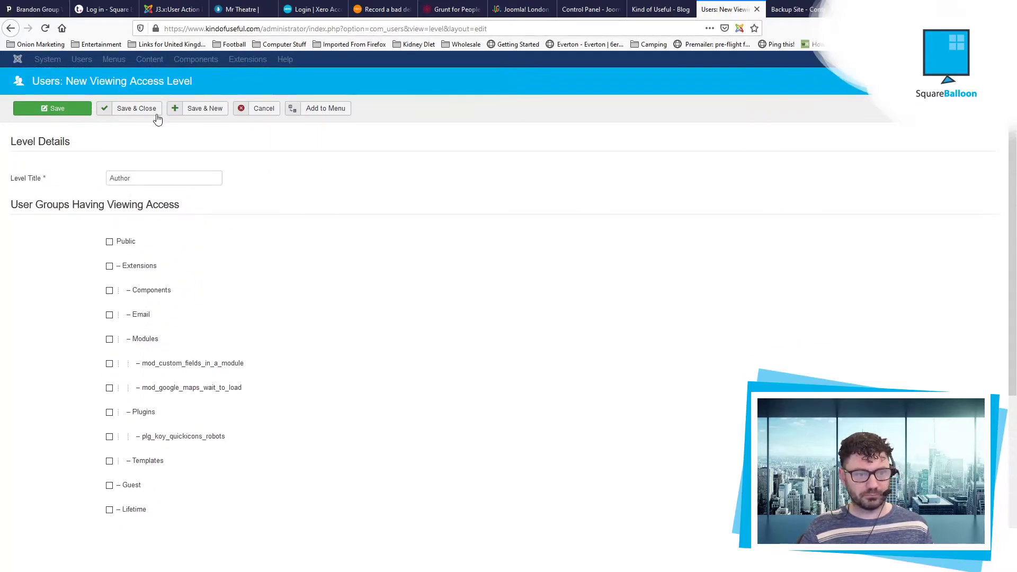
left_click(153, 111)
left_click(275, 60)
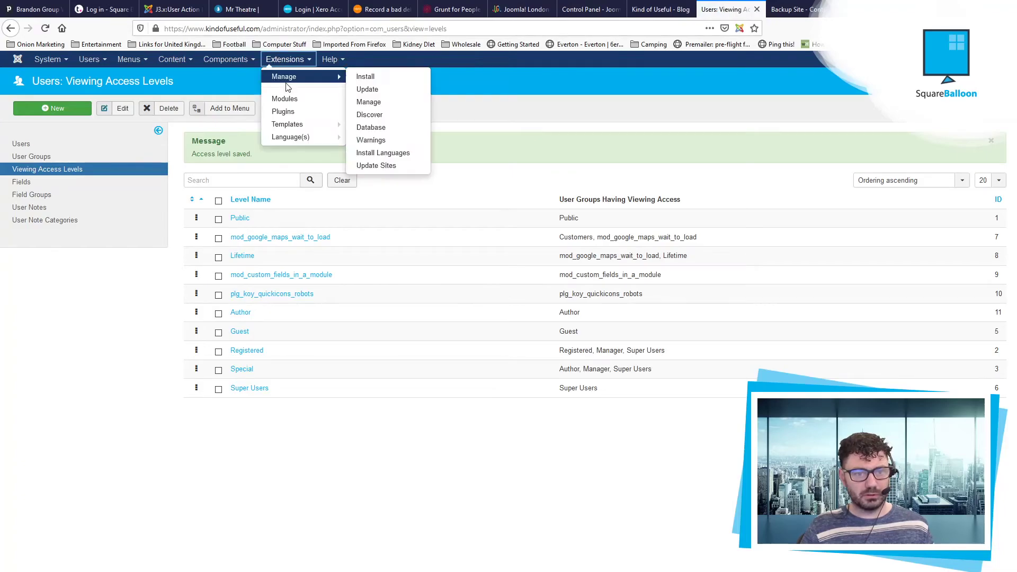
Step: Change the Customer Message module's access from Public to Author and save it
left_click(284, 98)
scroll(198, 320, "down", 4)
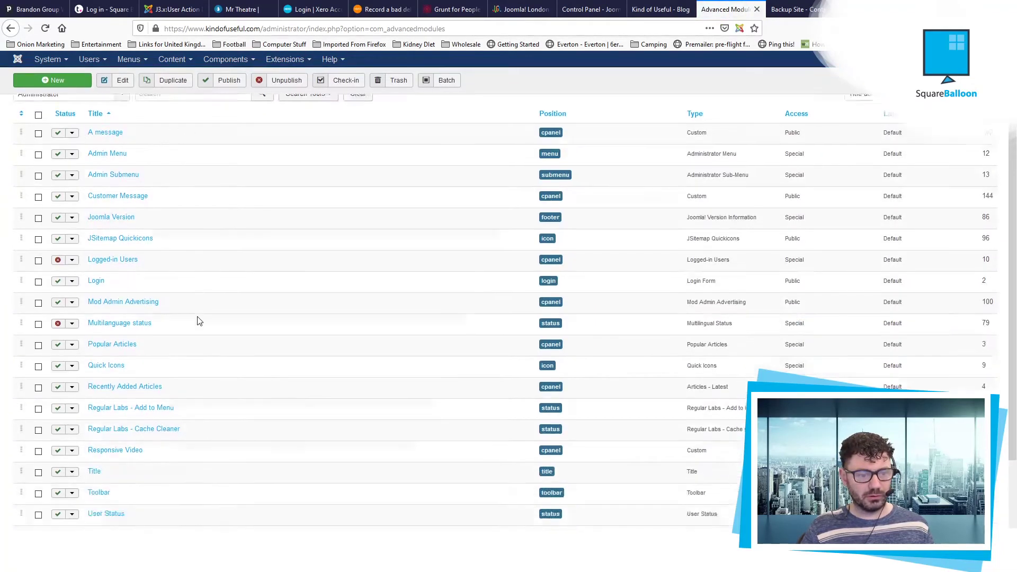
scroll(147, 207, "up", 1)
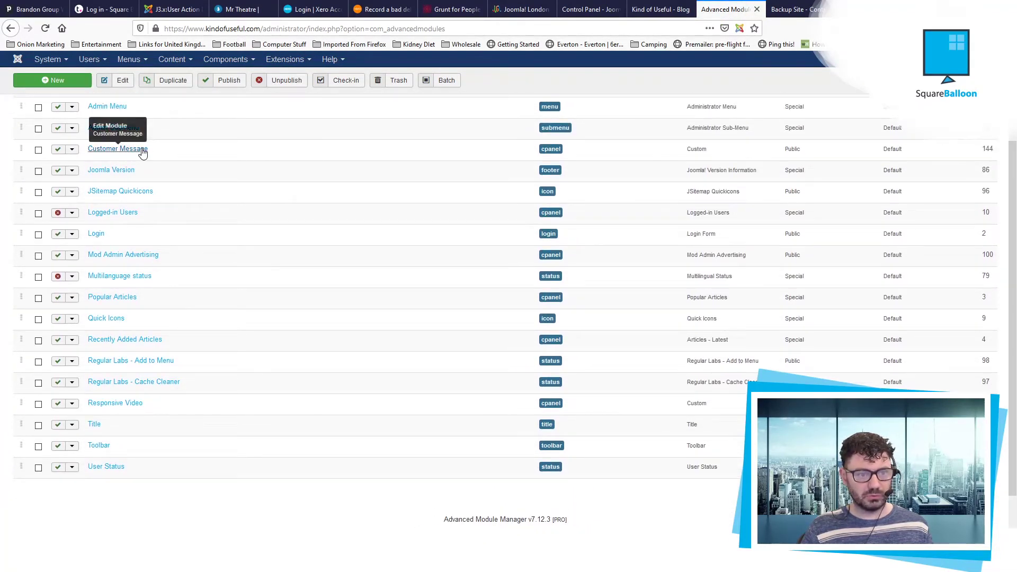
left_click(140, 150)
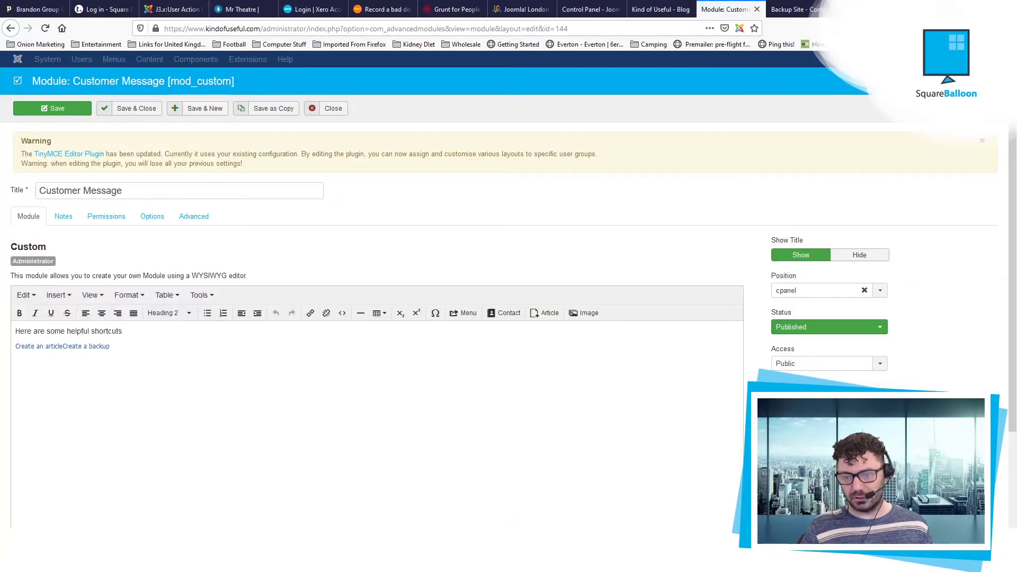
left_click(799, 364)
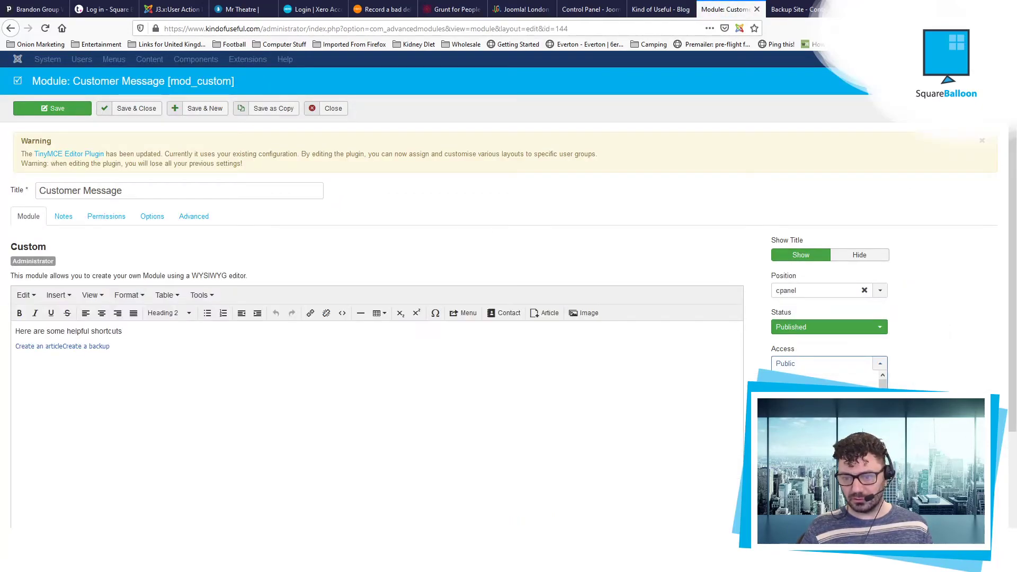
left_click(795, 377)
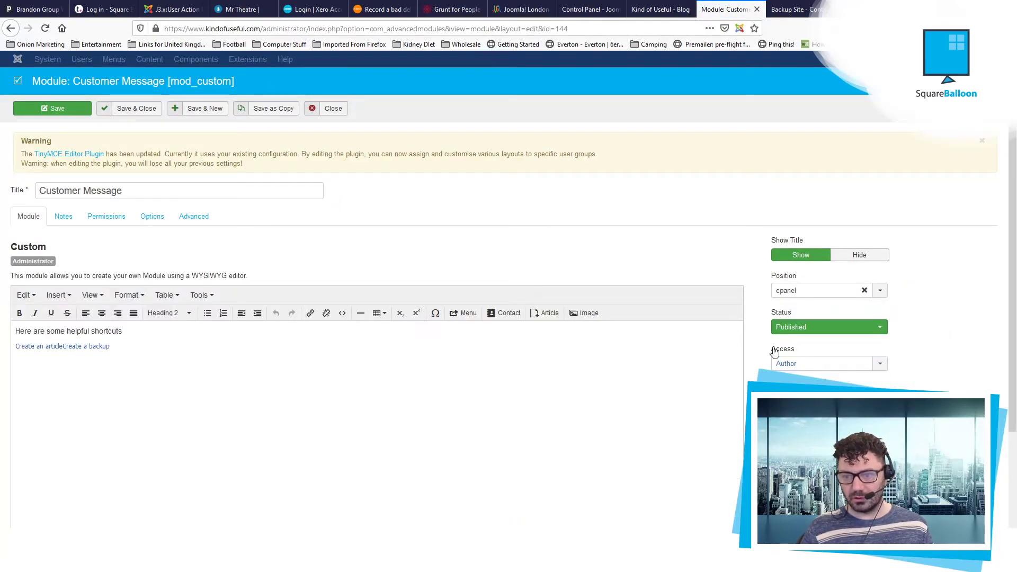
left_click(132, 108)
Step: Go back to the Control Panel and scroll through it
left_click(18, 60)
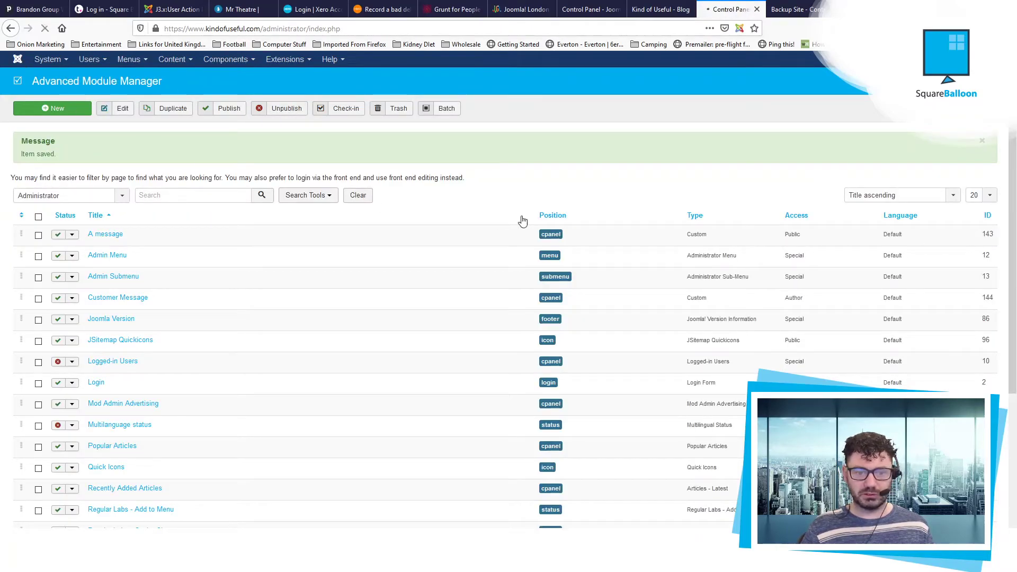
scroll(640, 232, "down", 3)
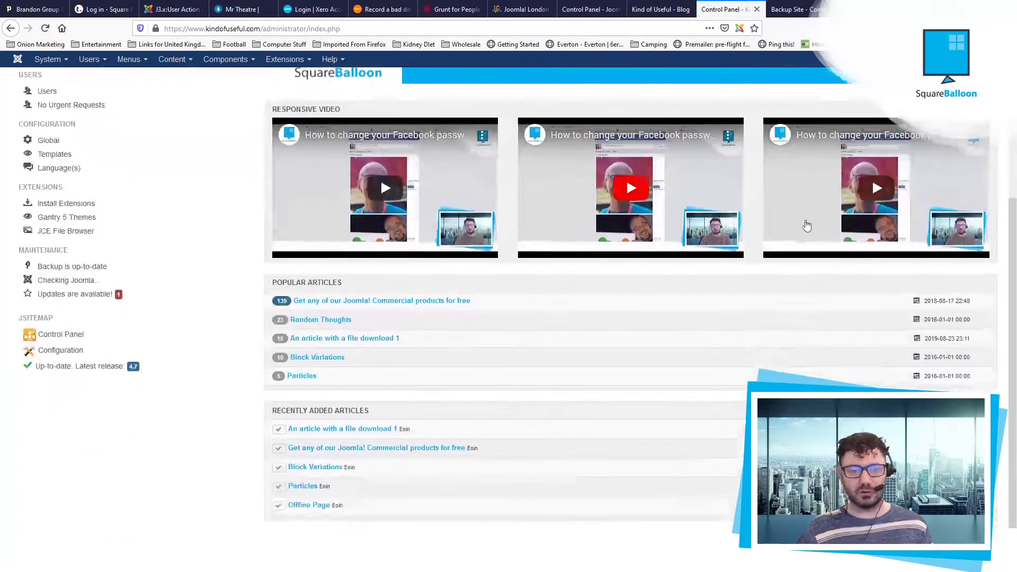
scroll(772, 197, "up", 5)
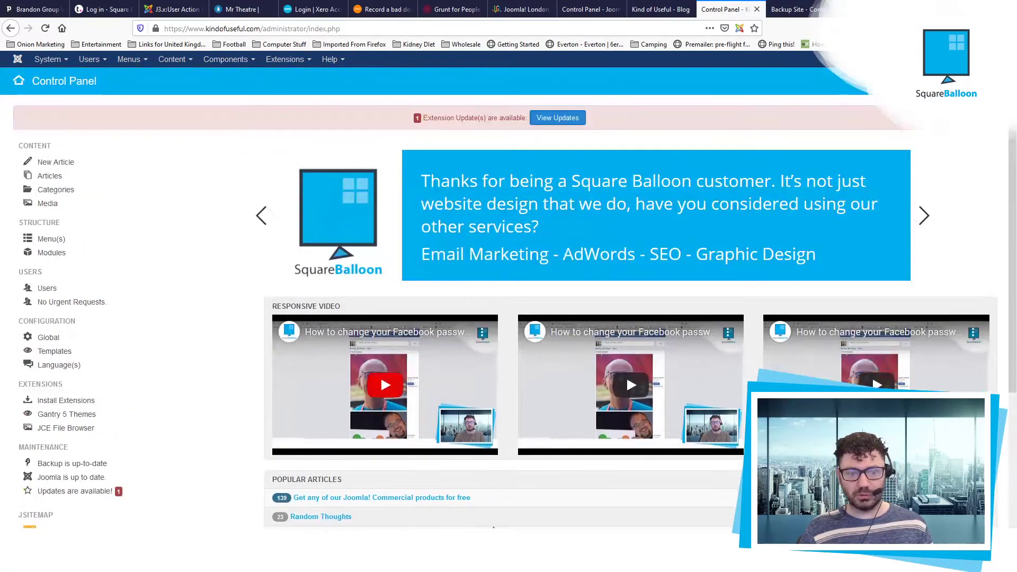
scroll(772, 197, "down", 4)
scroll(773, 197, "up", 4)
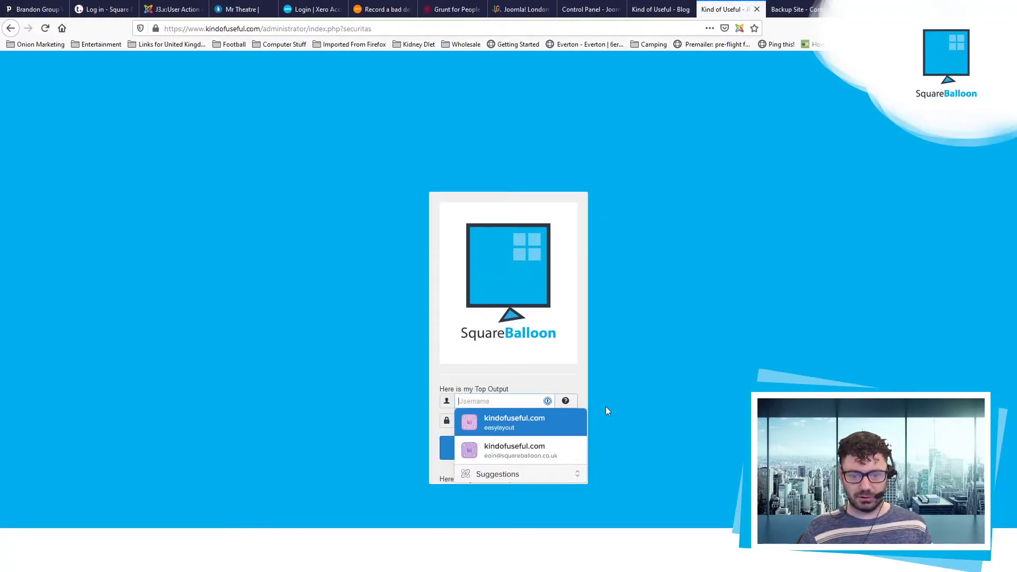
Step: Sign in to the administrator with the Author account's username and password
left_click(607, 411)
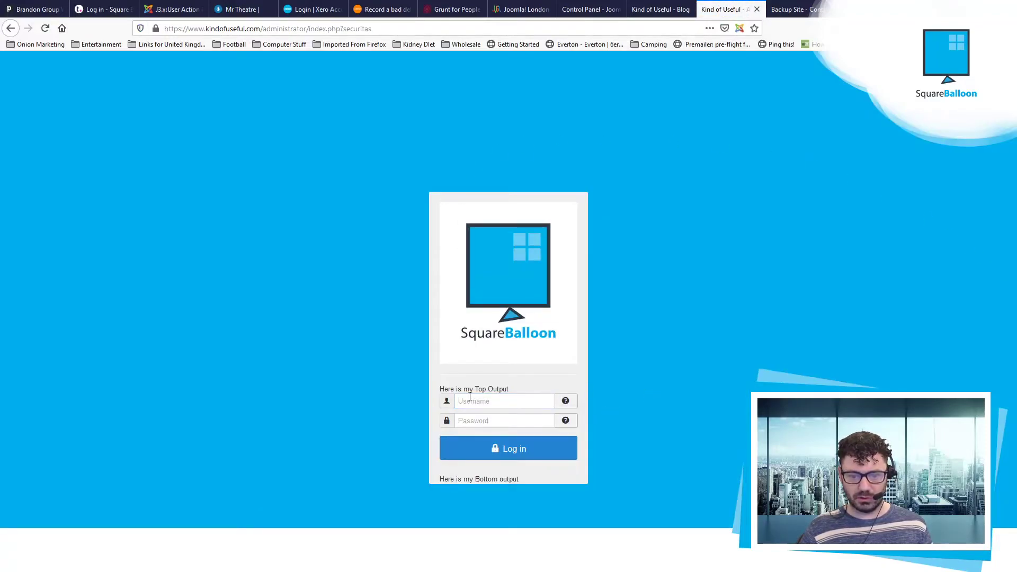
left_click(481, 402)
type("Author")
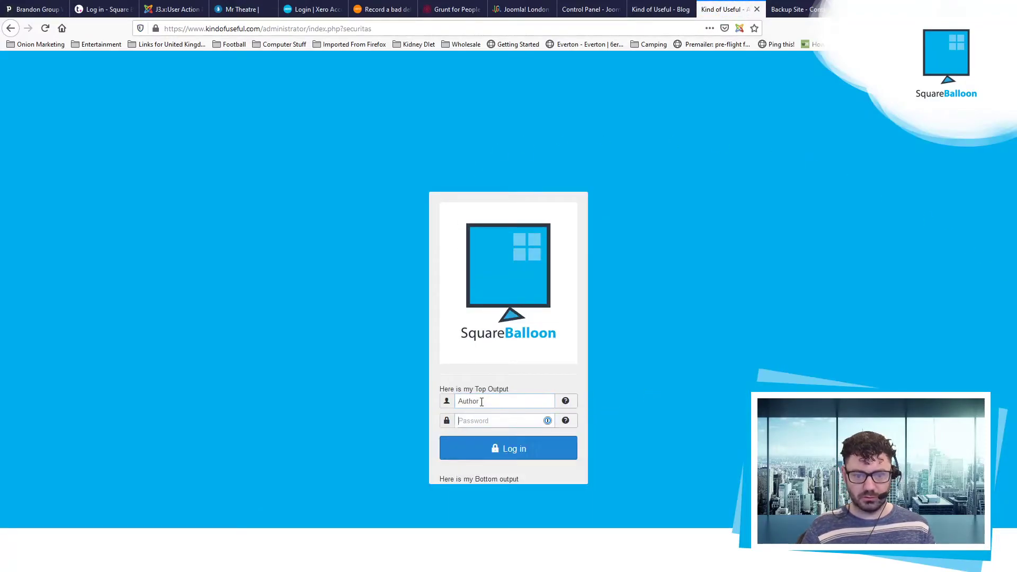
key("Tab")
type("a•••••")
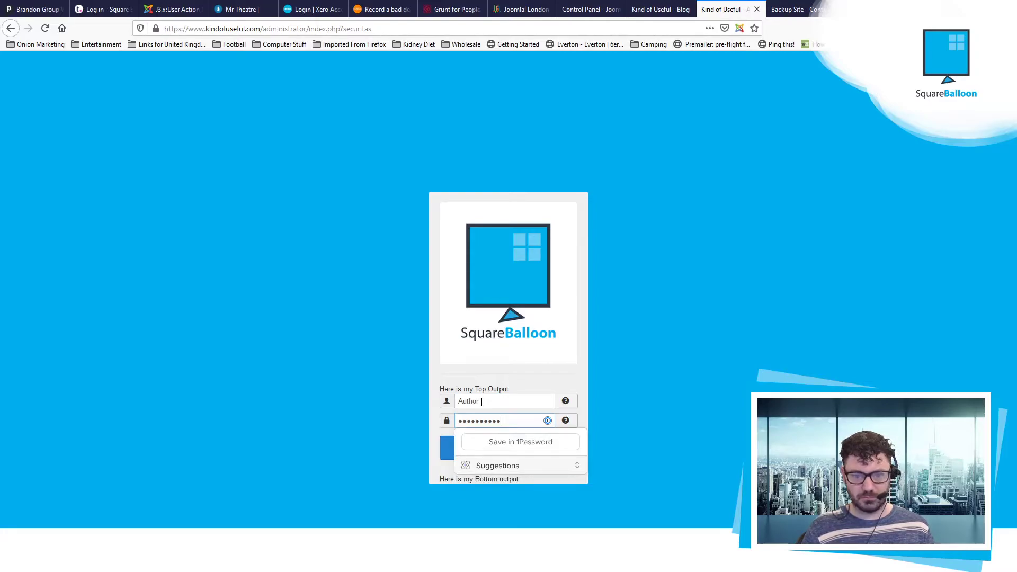
key("Return")
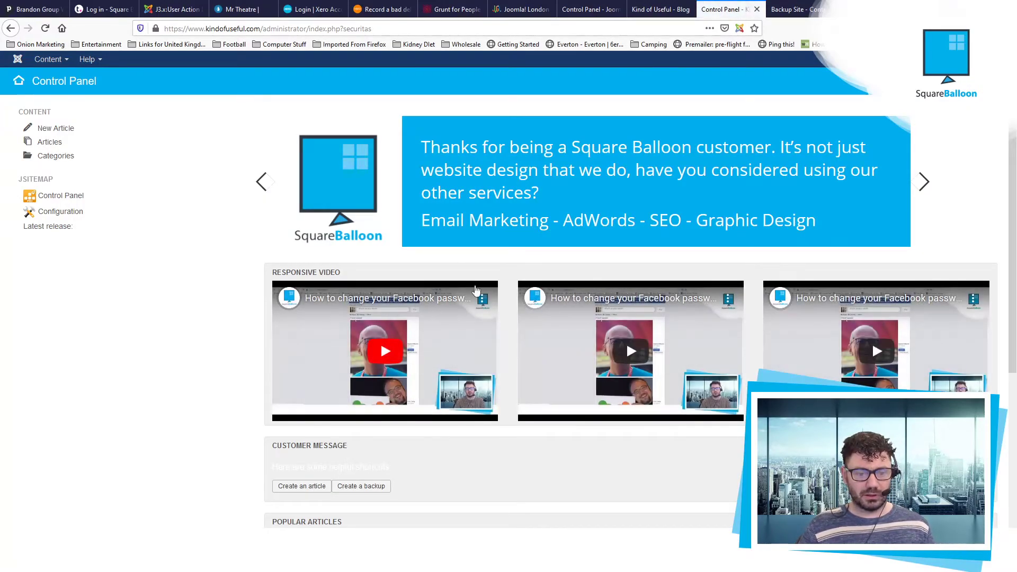
Step: Try the Customer Message 'Create an article' shortcut, cancel the new article, and return to the Control Panel
scroll(476, 289, "down", 5)
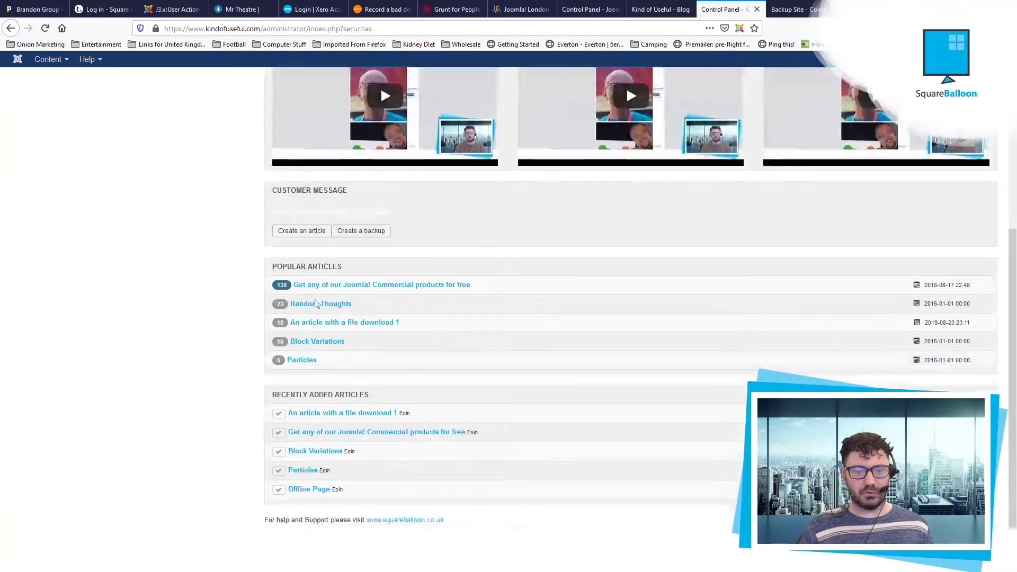
left_click(298, 231)
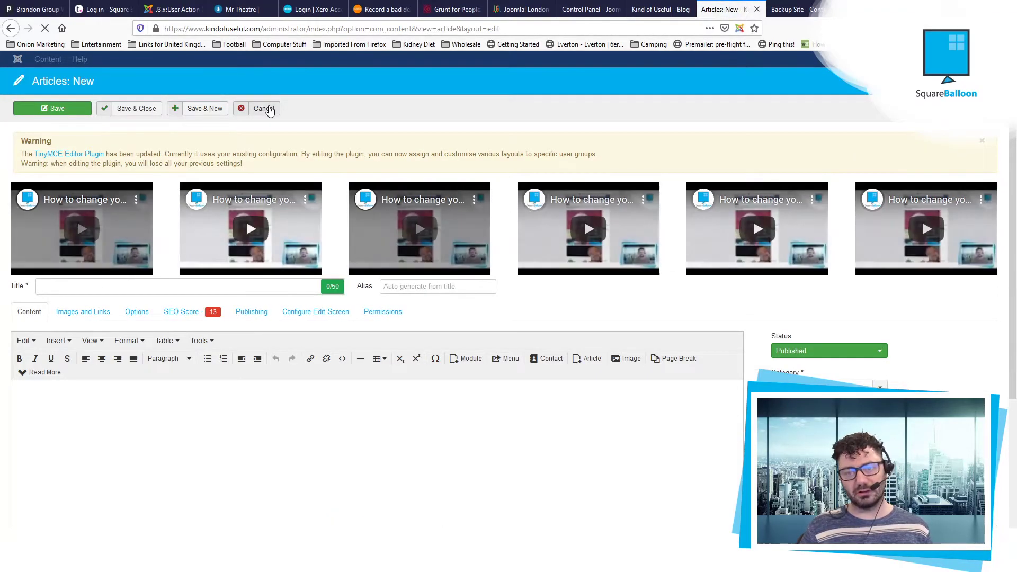
left_click(269, 109)
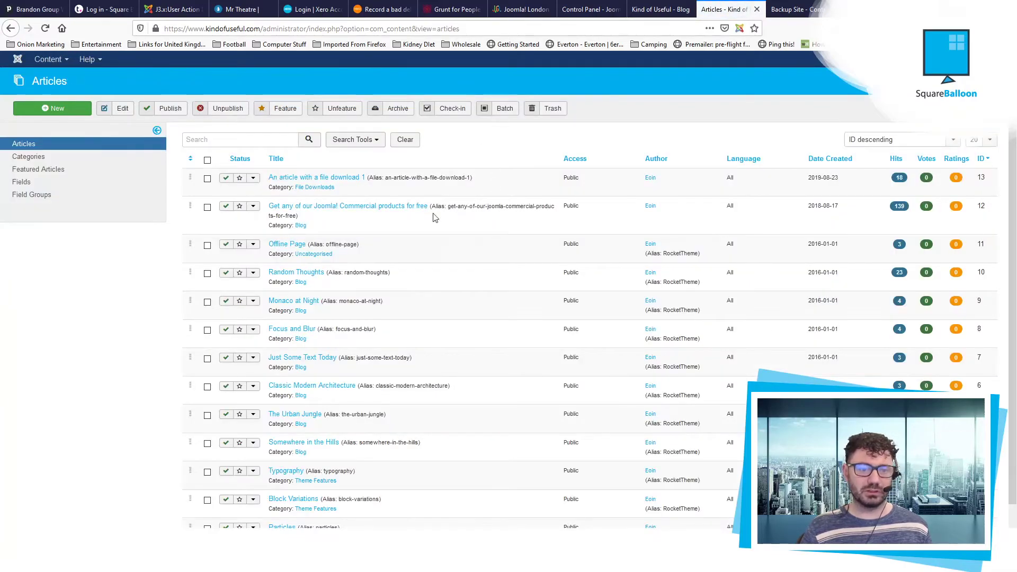
left_click(17, 59)
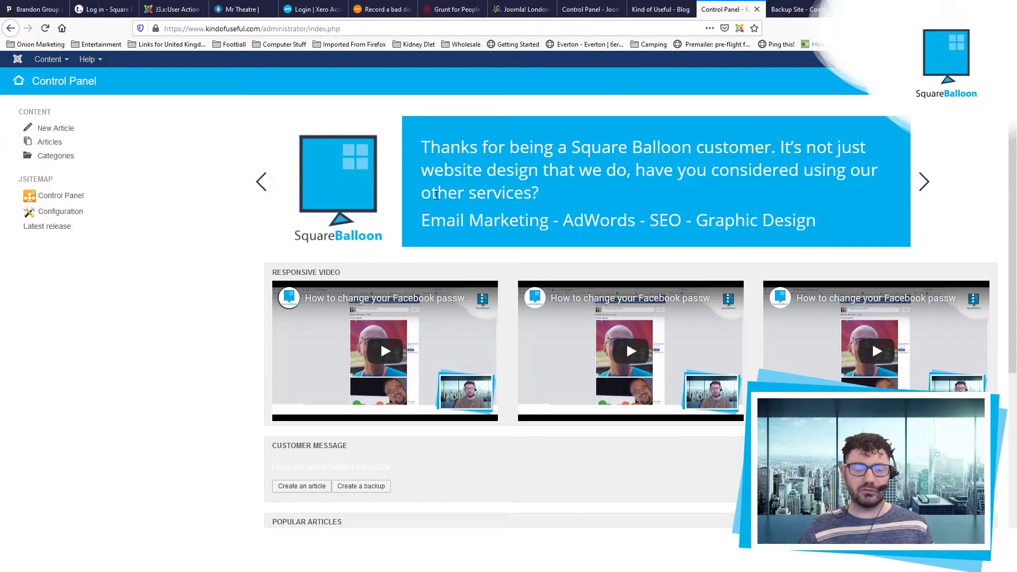
scroll(325, 325, "down", 3)
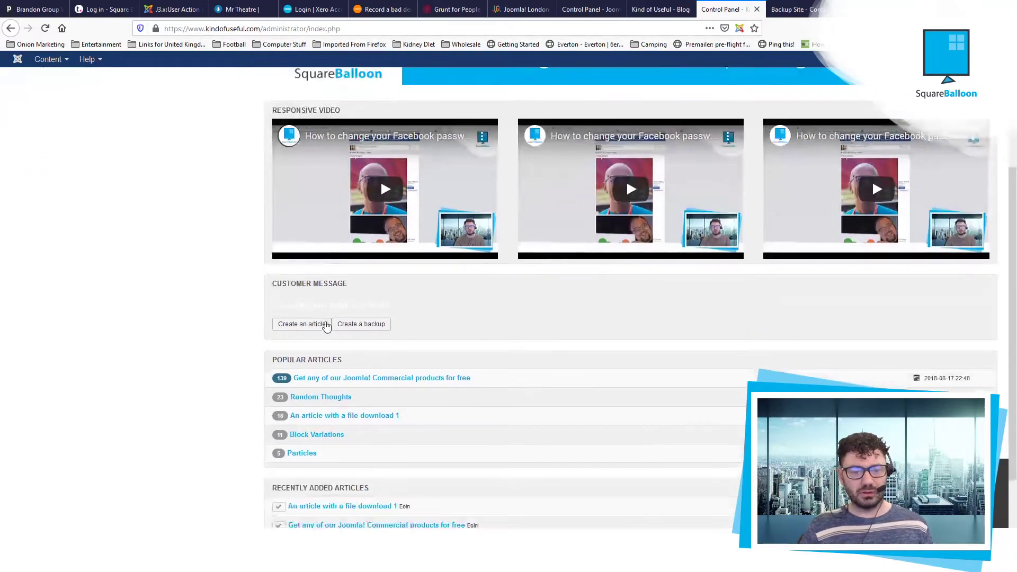
left_click(349, 324)
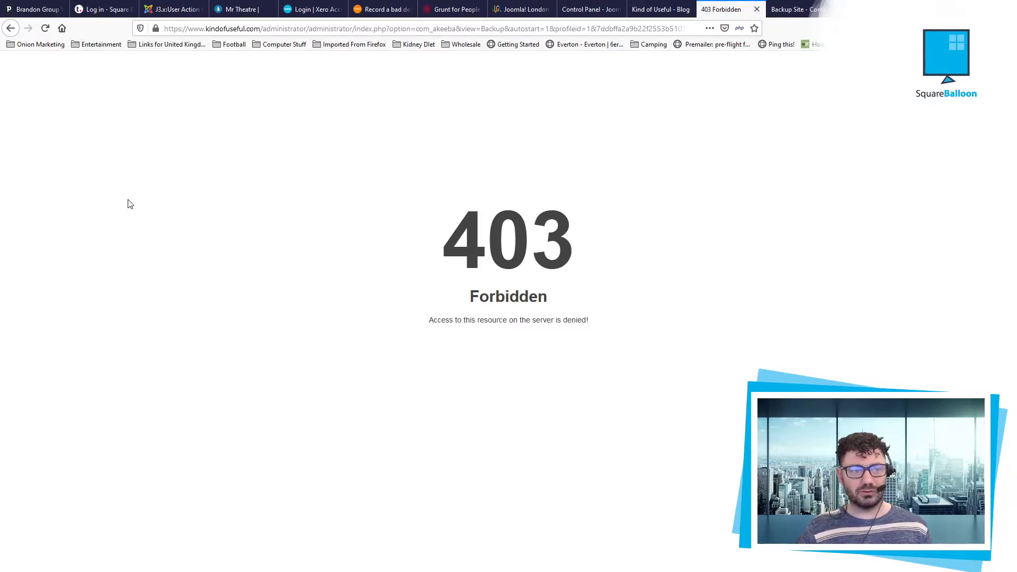
left_click(11, 28)
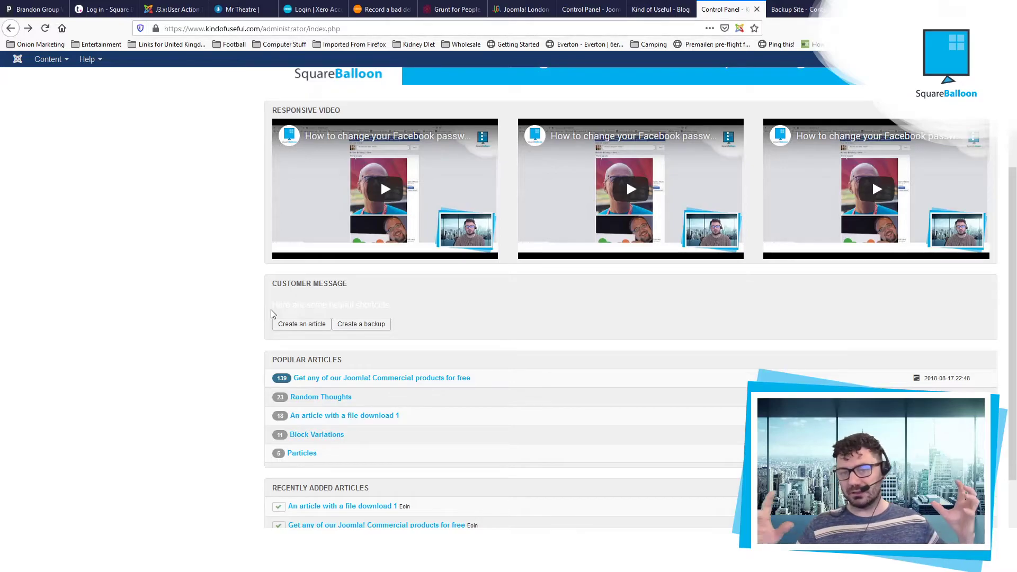
scroll(271, 312, "up", 3)
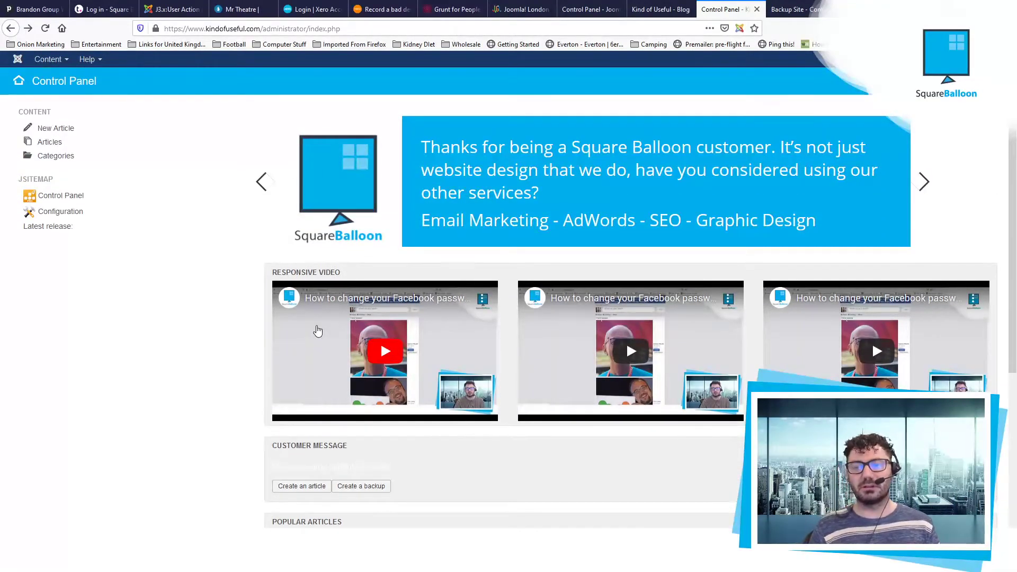